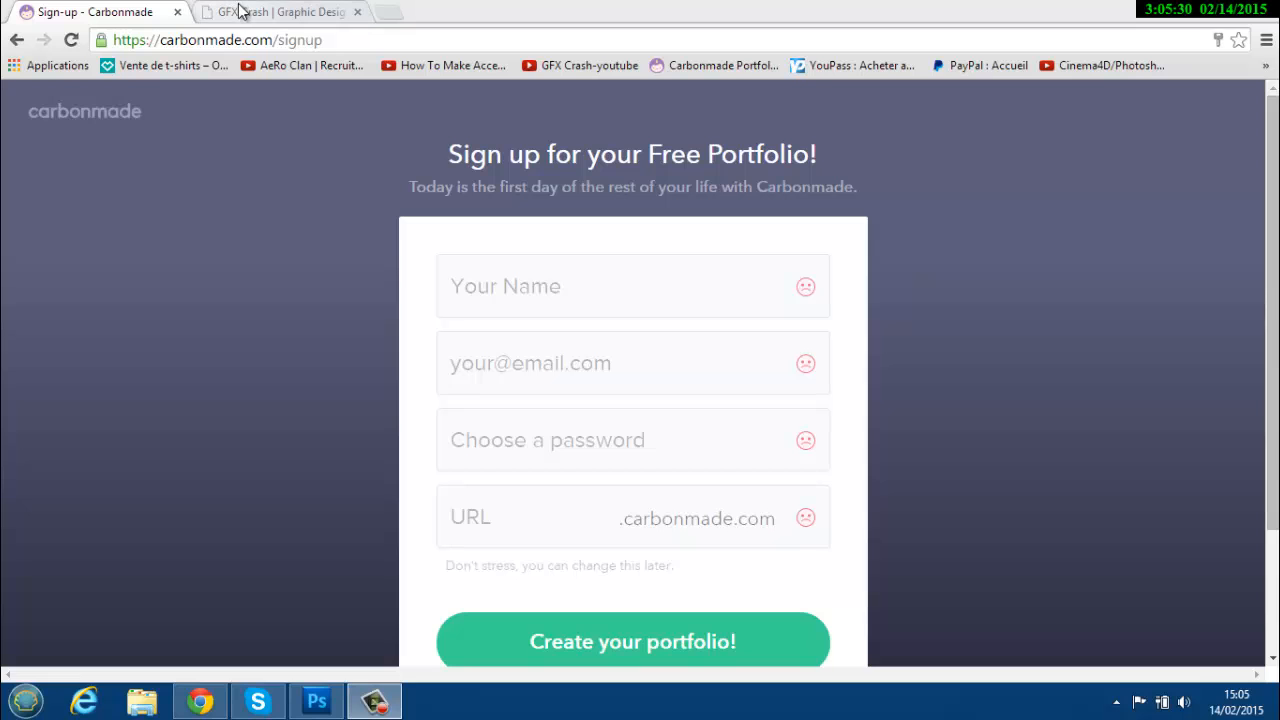
Switch to the browser tab showing the example gfxcrash.carbonmade.com portfolio.
left_click(240, 11)
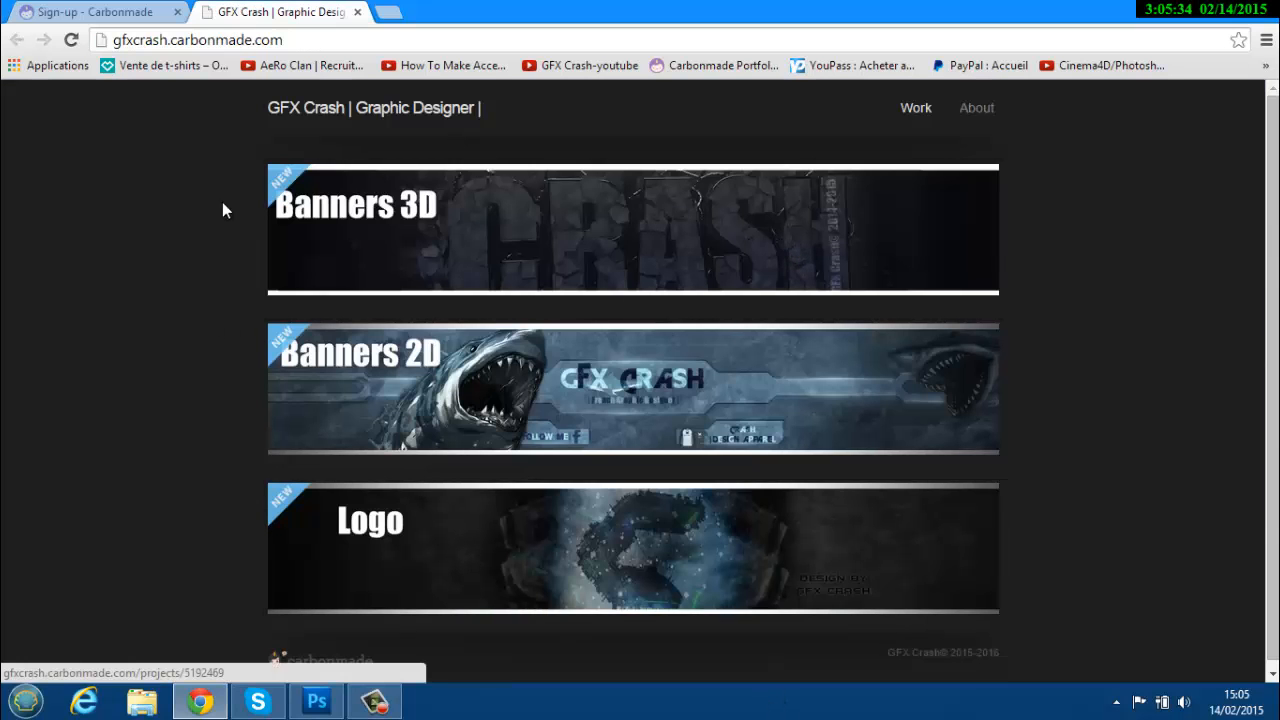
Browse the banners in the example Banners 3D project, then go back to the sign-up tab.
left_click(689, 221)
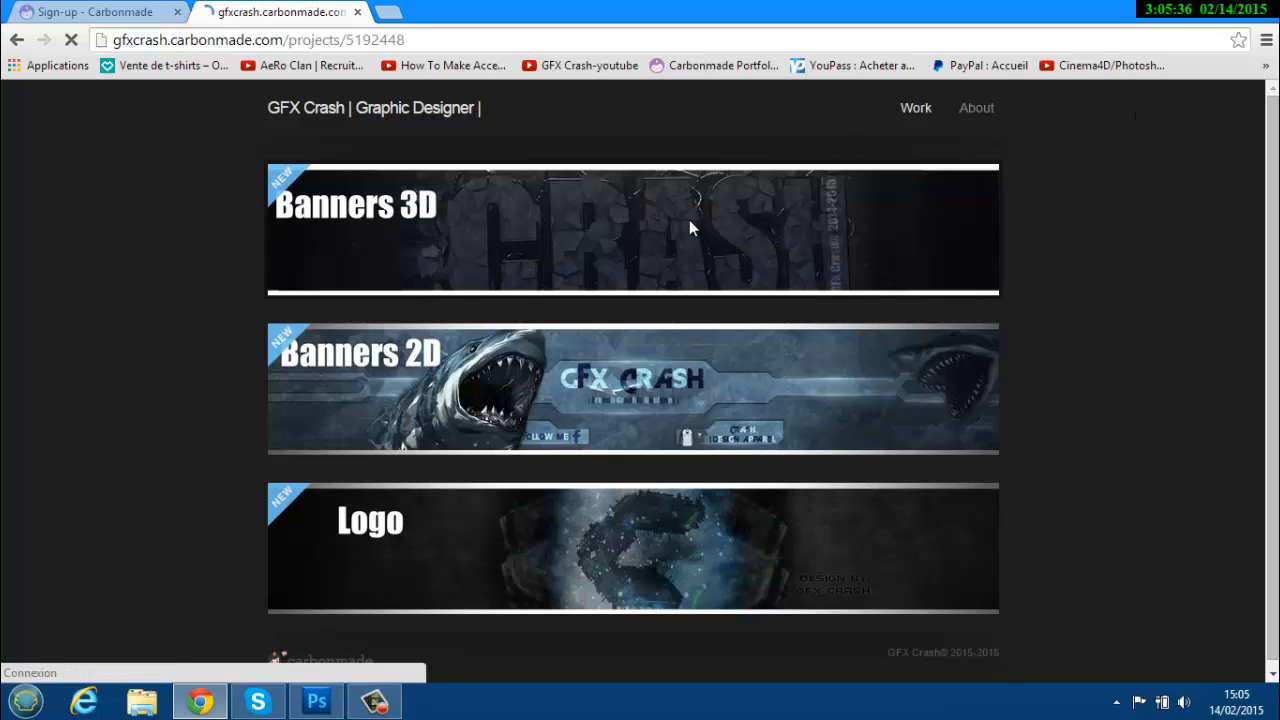
scroll(515, 398, "down", 5)
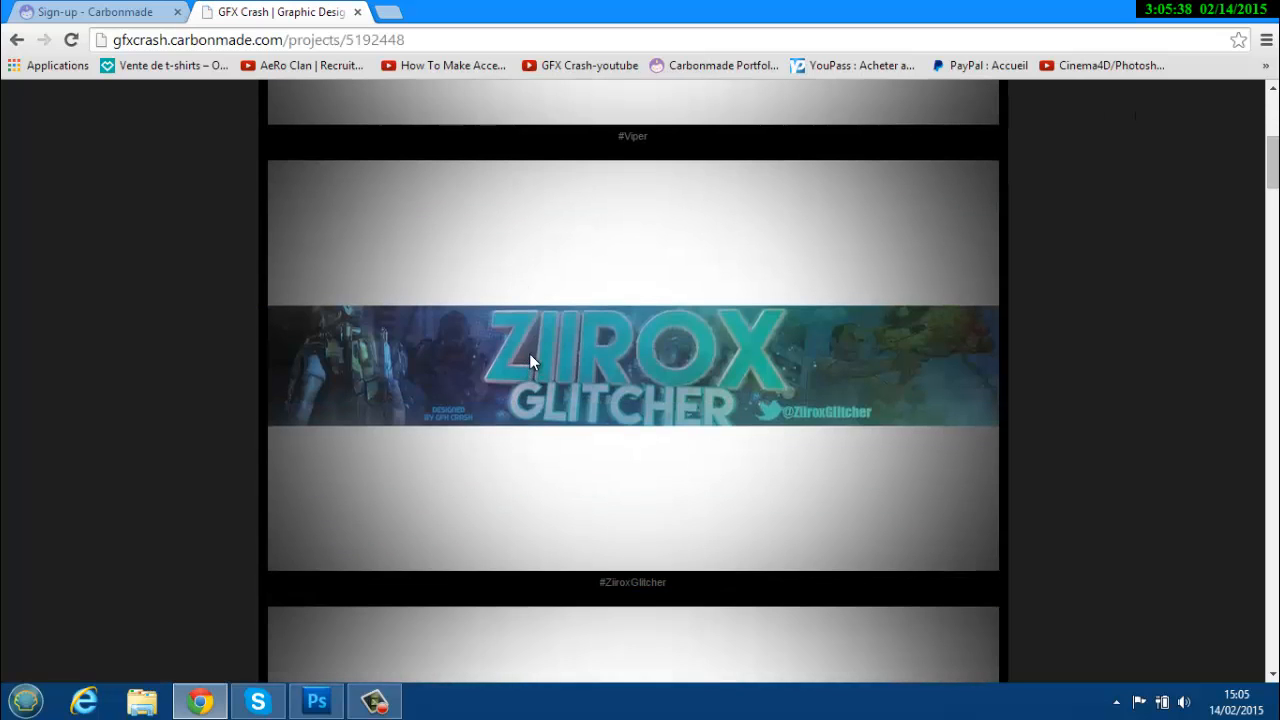
scroll(845, 363, "down", 9)
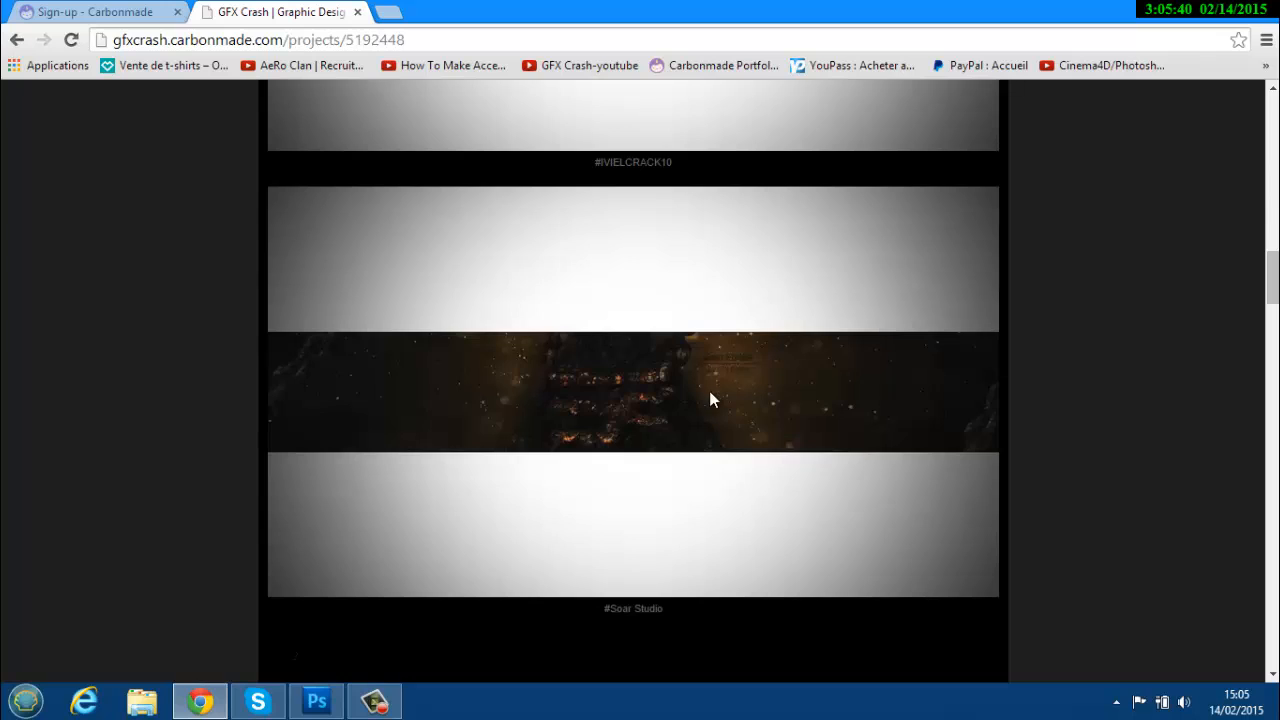
scroll(712, 398, "up", 8)
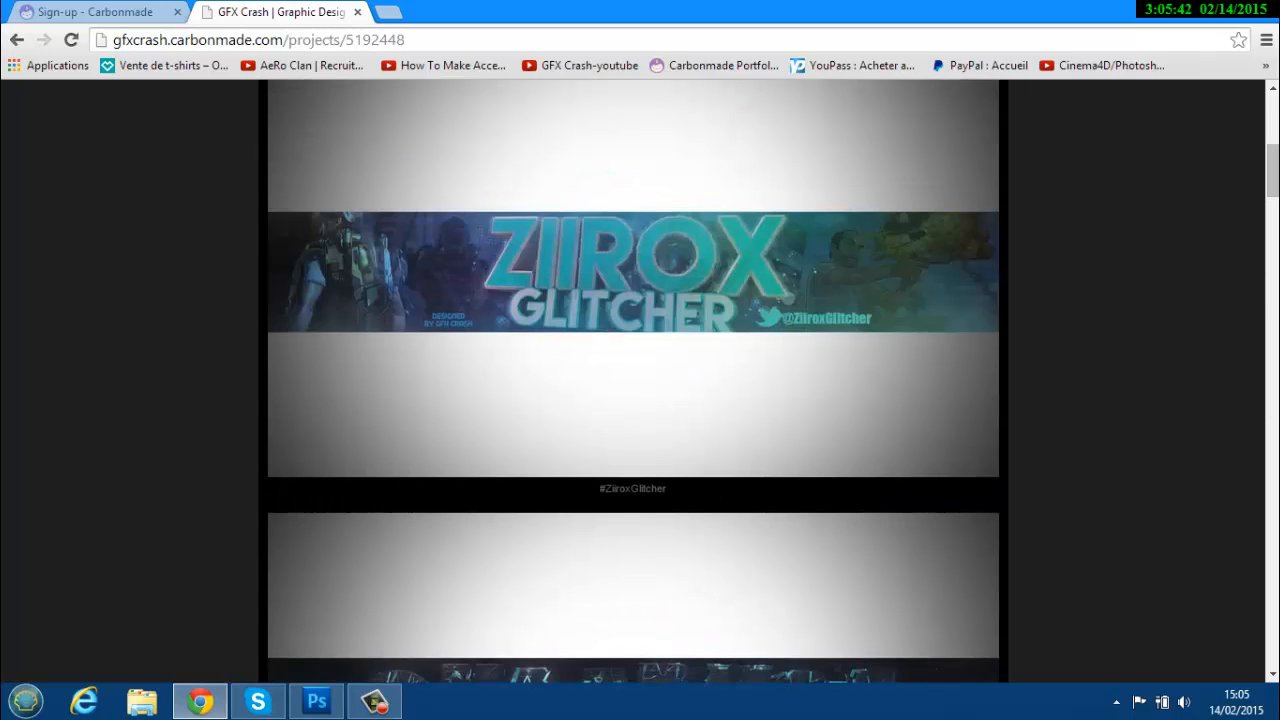
scroll(633, 300, "up", 6)
left_click(75, 12)
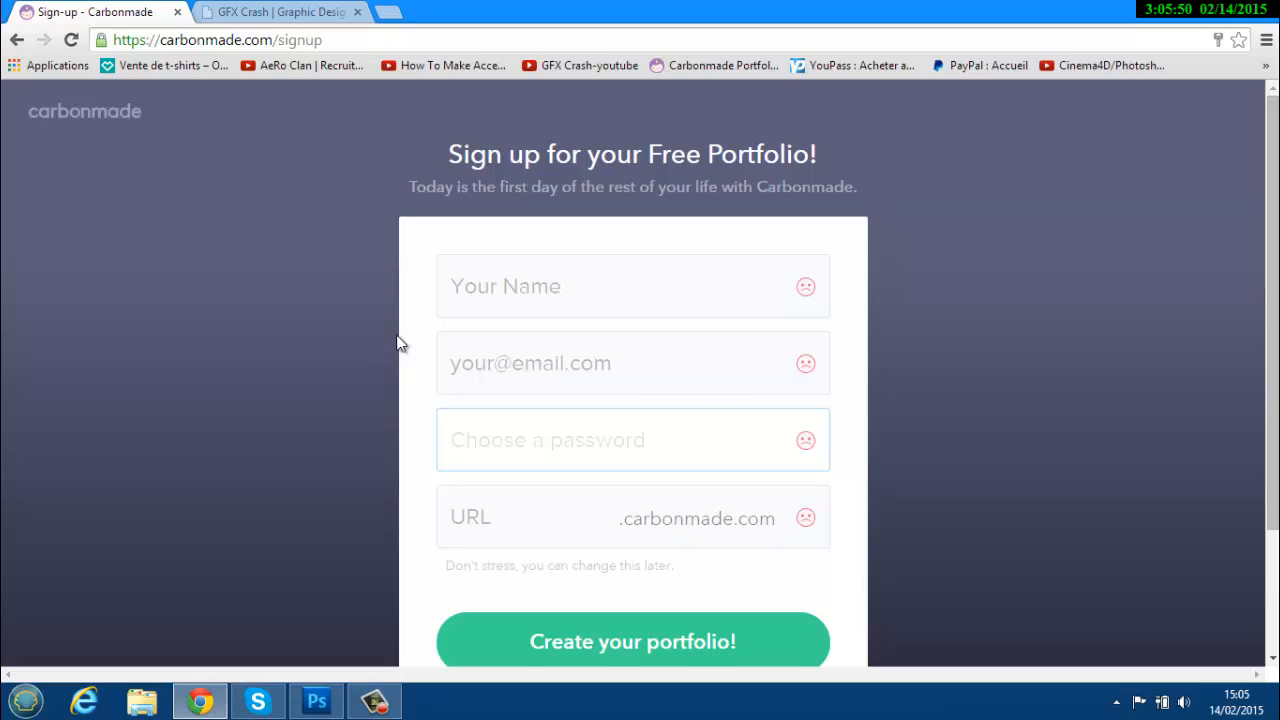
Fill in the sign-up form's name, e-mail address and password fields.
left_click(557, 265)
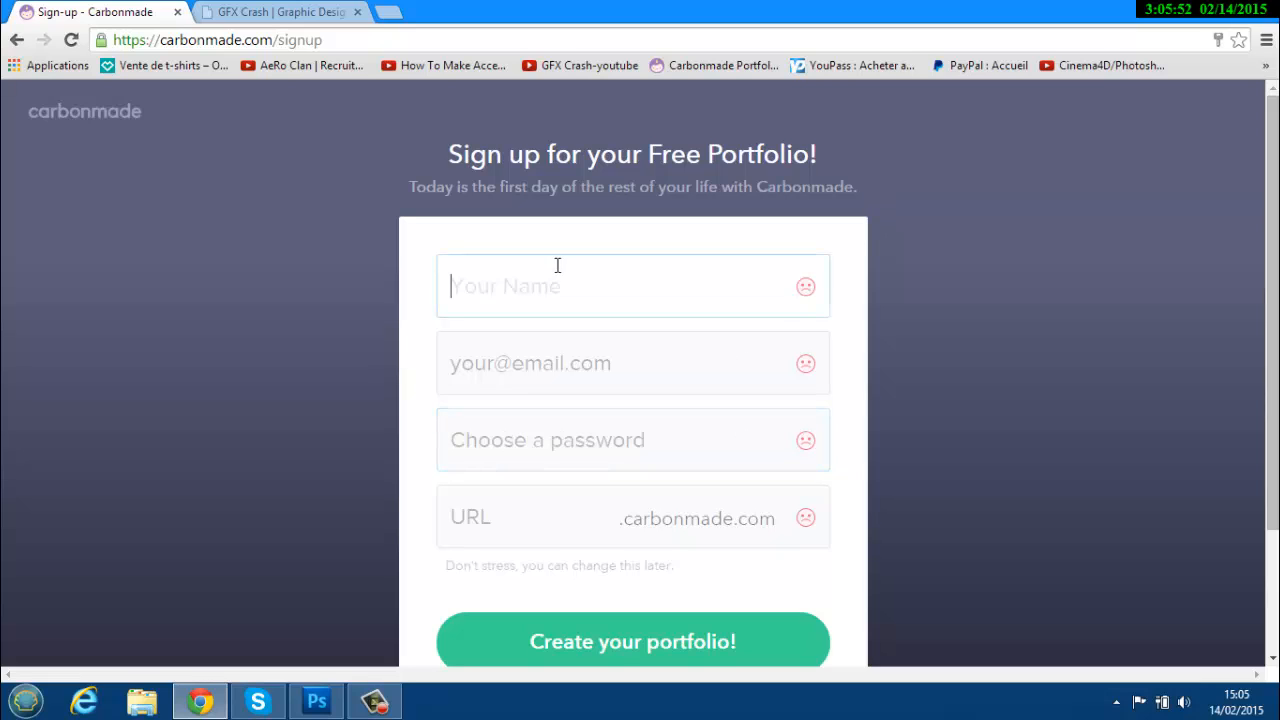
type("crash")
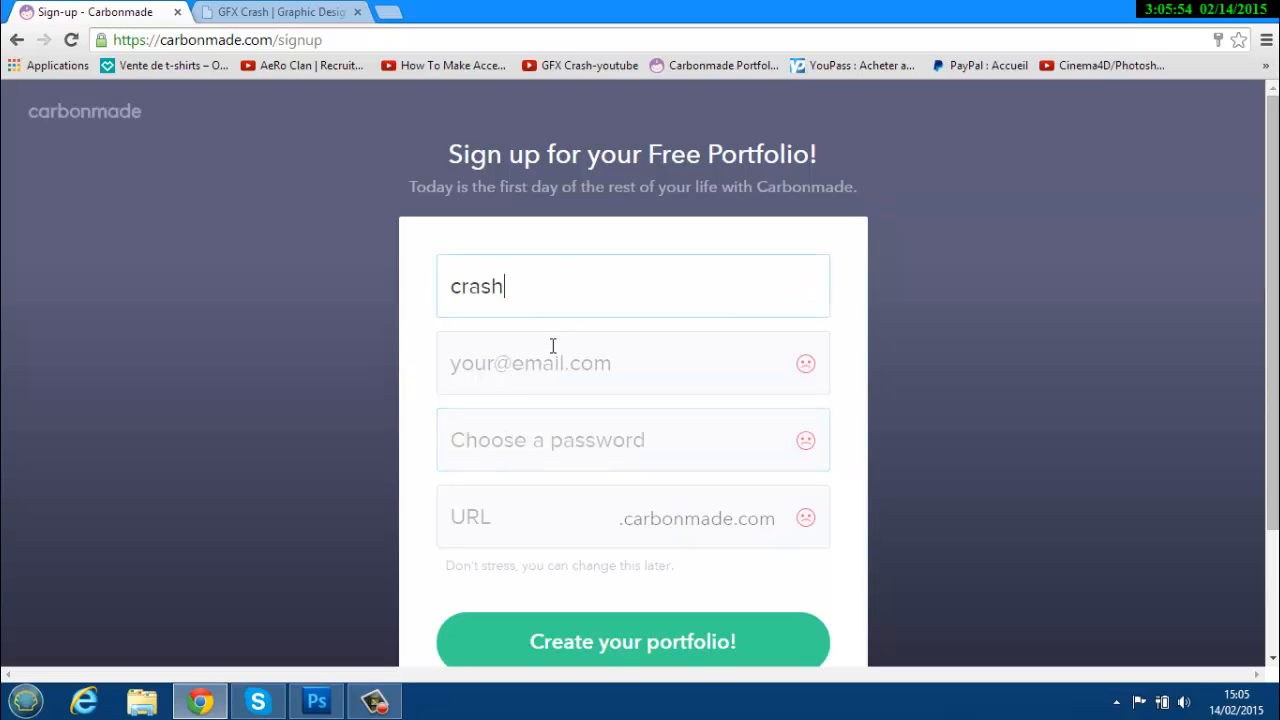
left_click(552, 373)
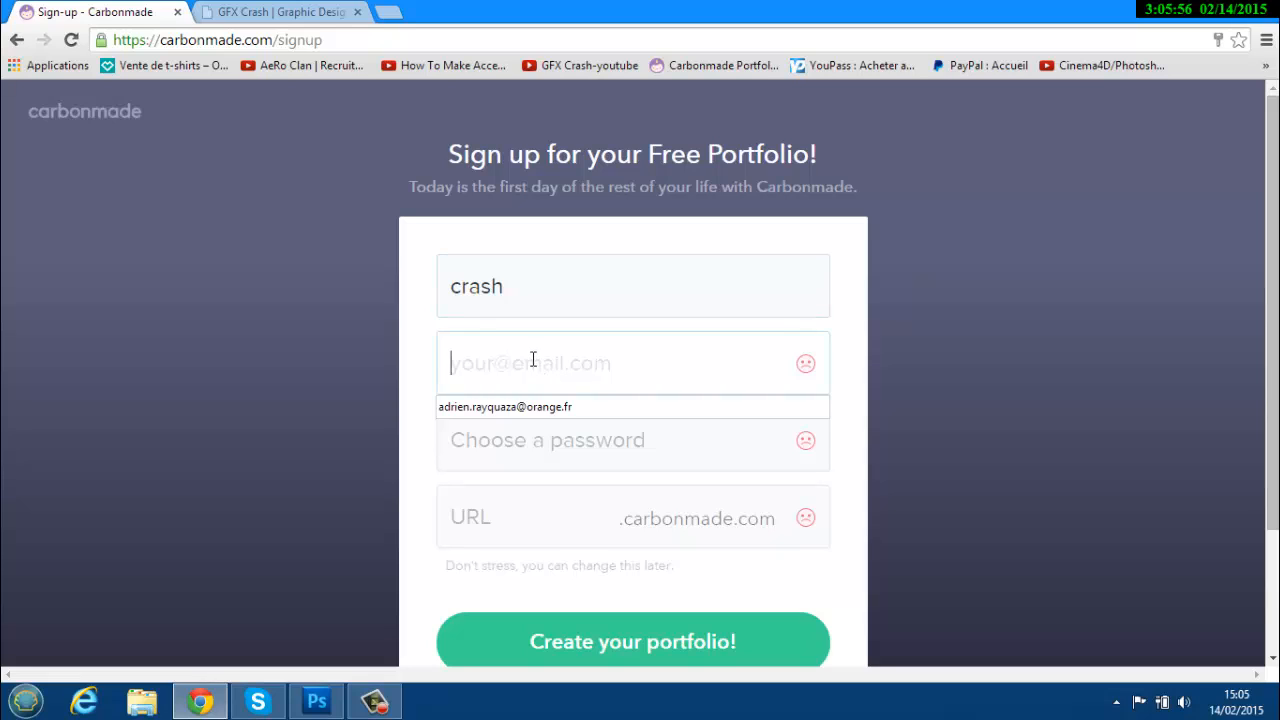
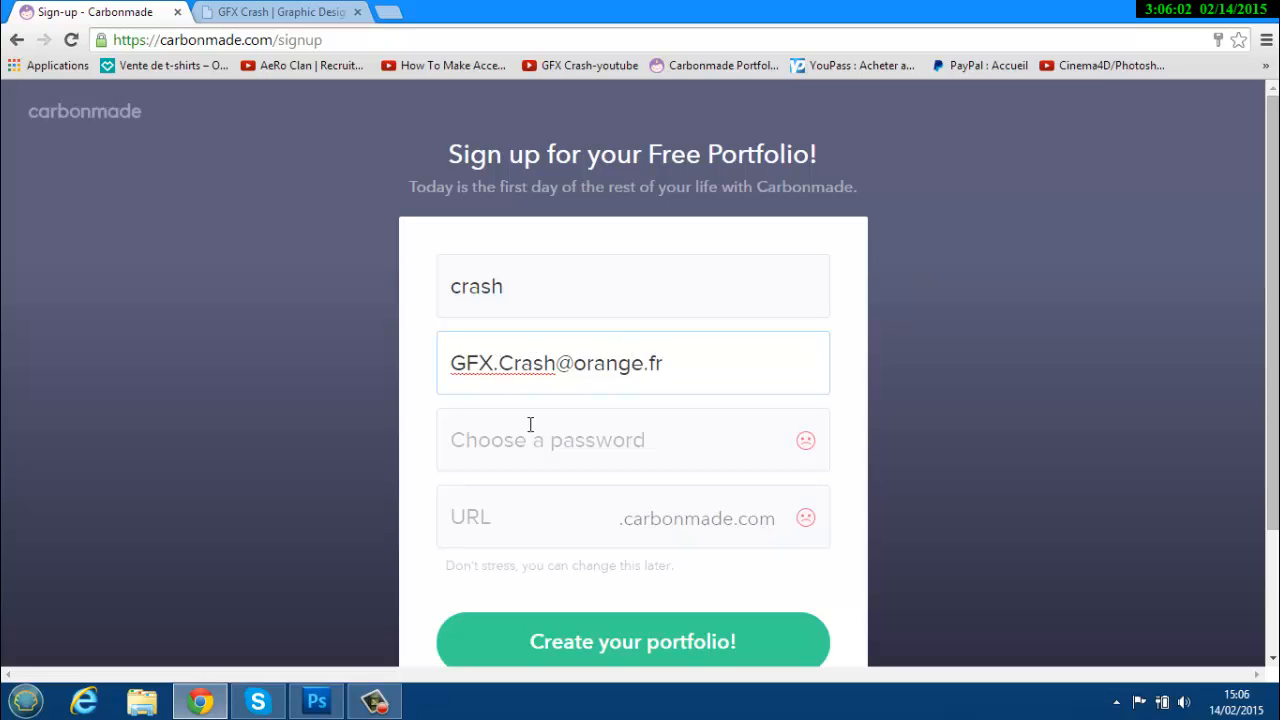
left_click(535, 430)
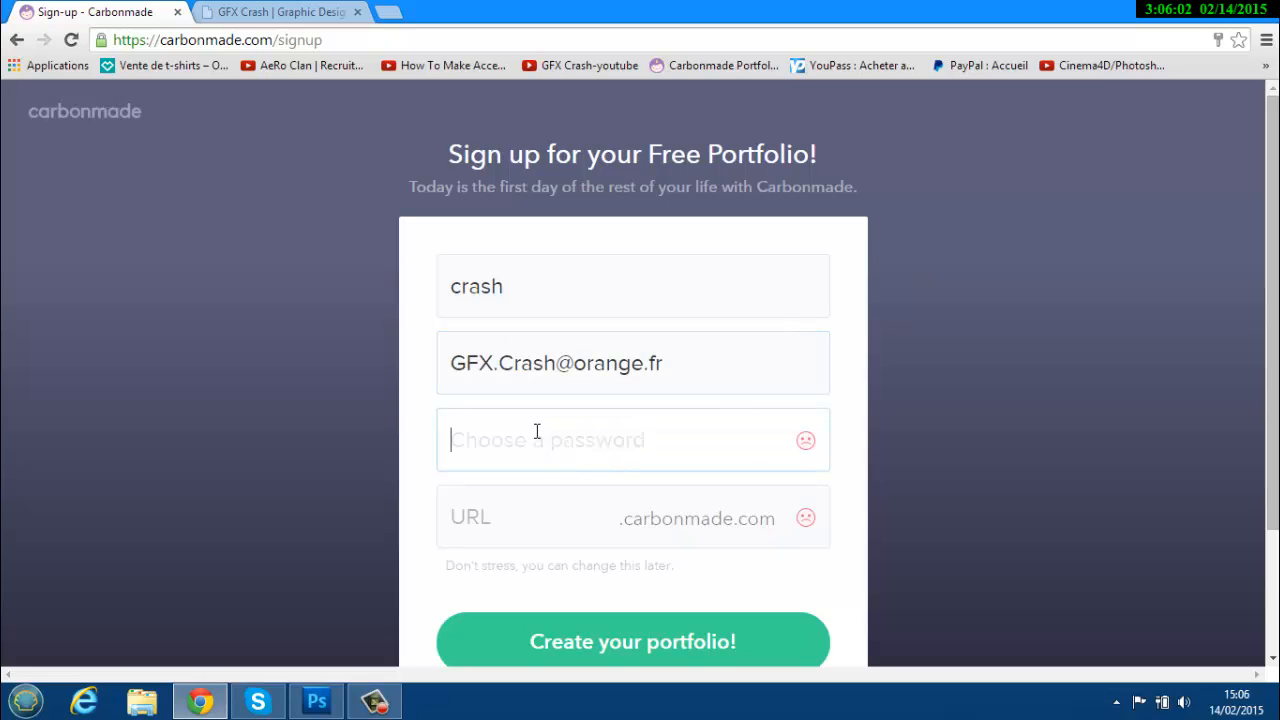
type("••")
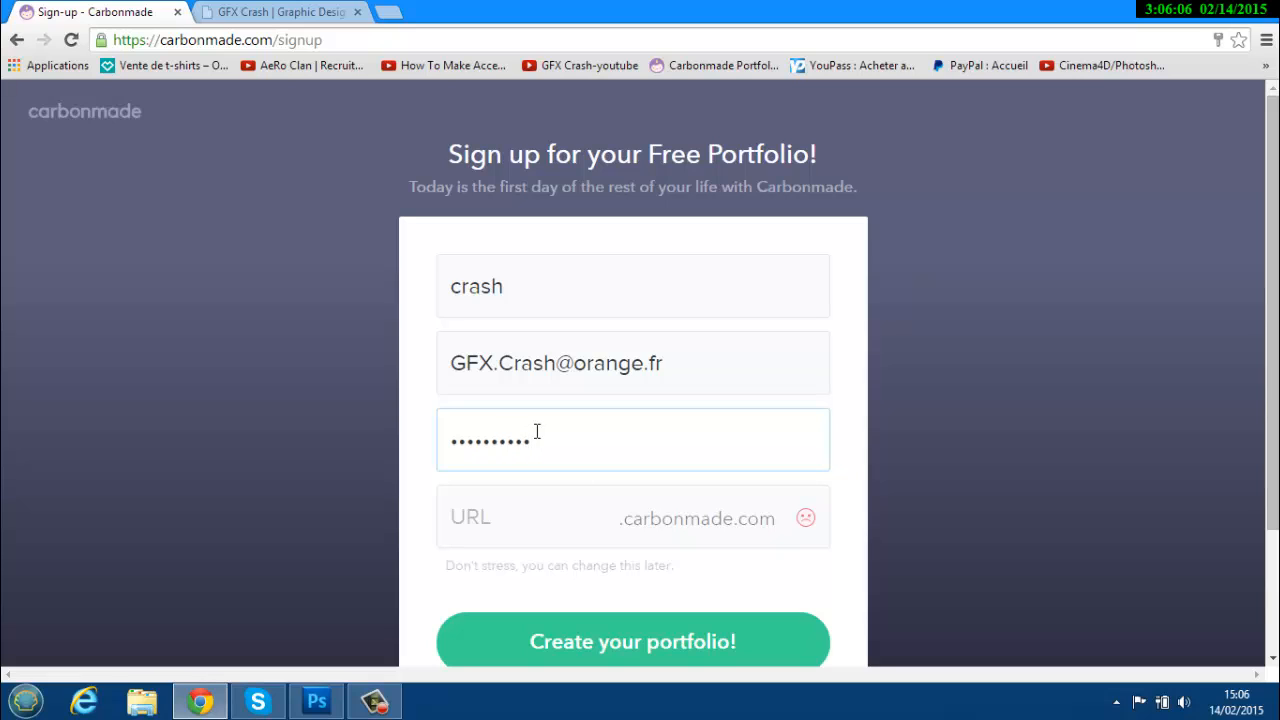
Enter test102 as the portfolio web address, using the old portfolio's URL as reference.
left_click(601, 519)
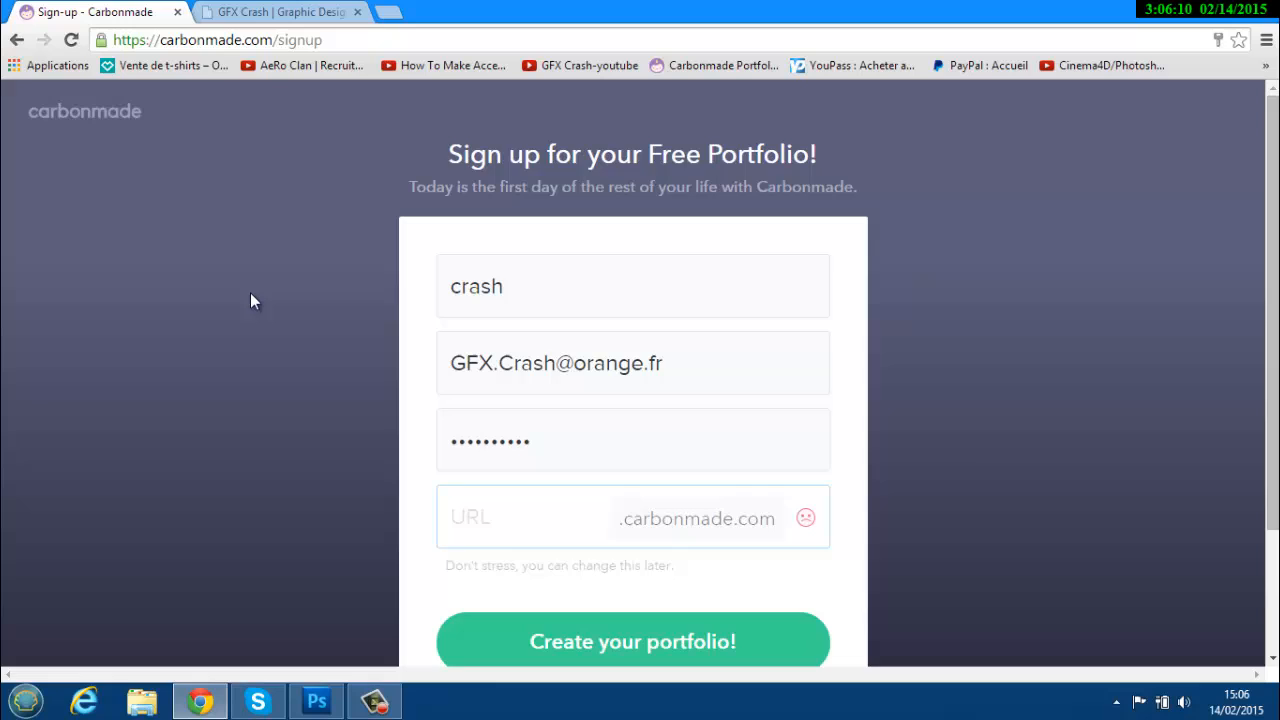
left_click(244, 12)
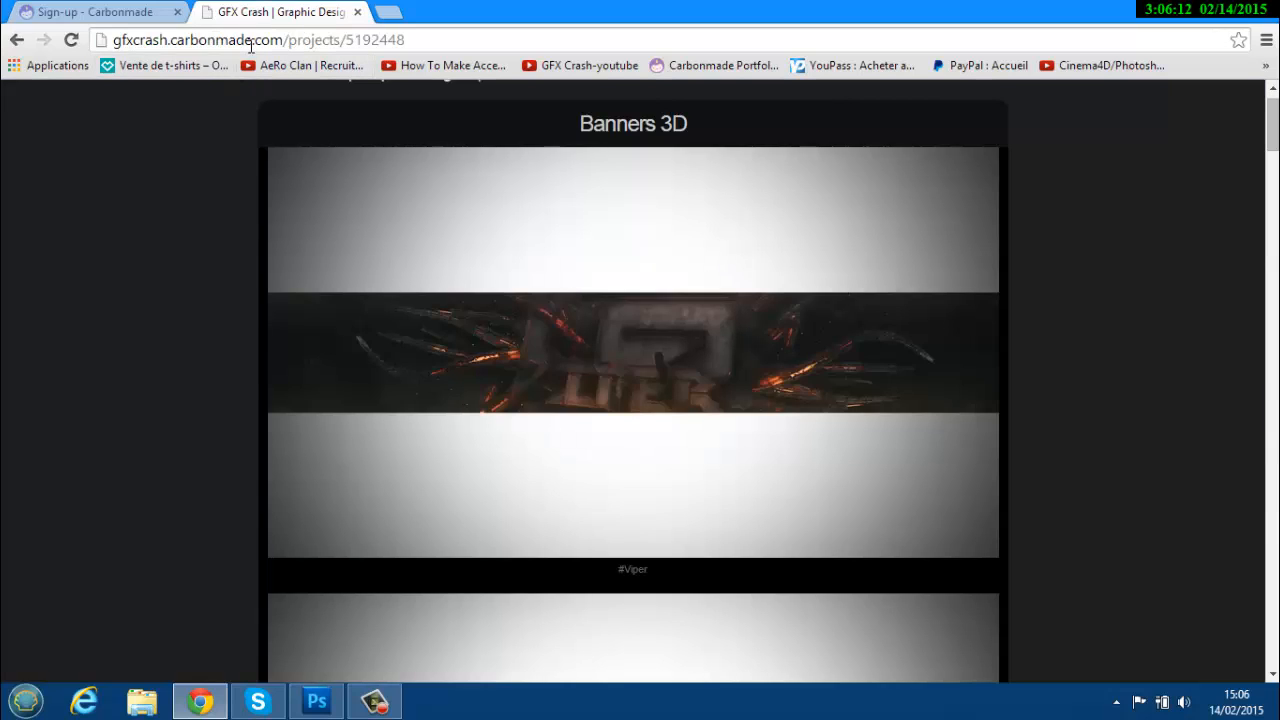
left_click_drag(165, 45, 110, 46)
left_click(100, 11)
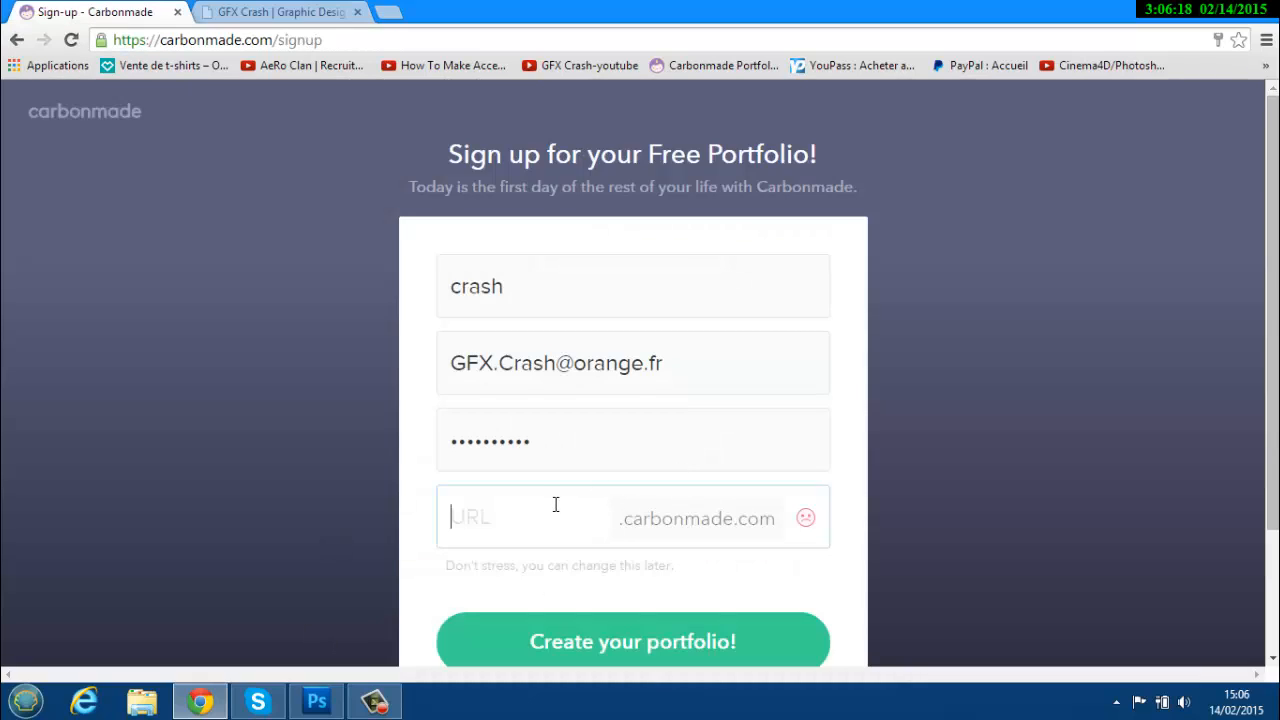
type("test102")
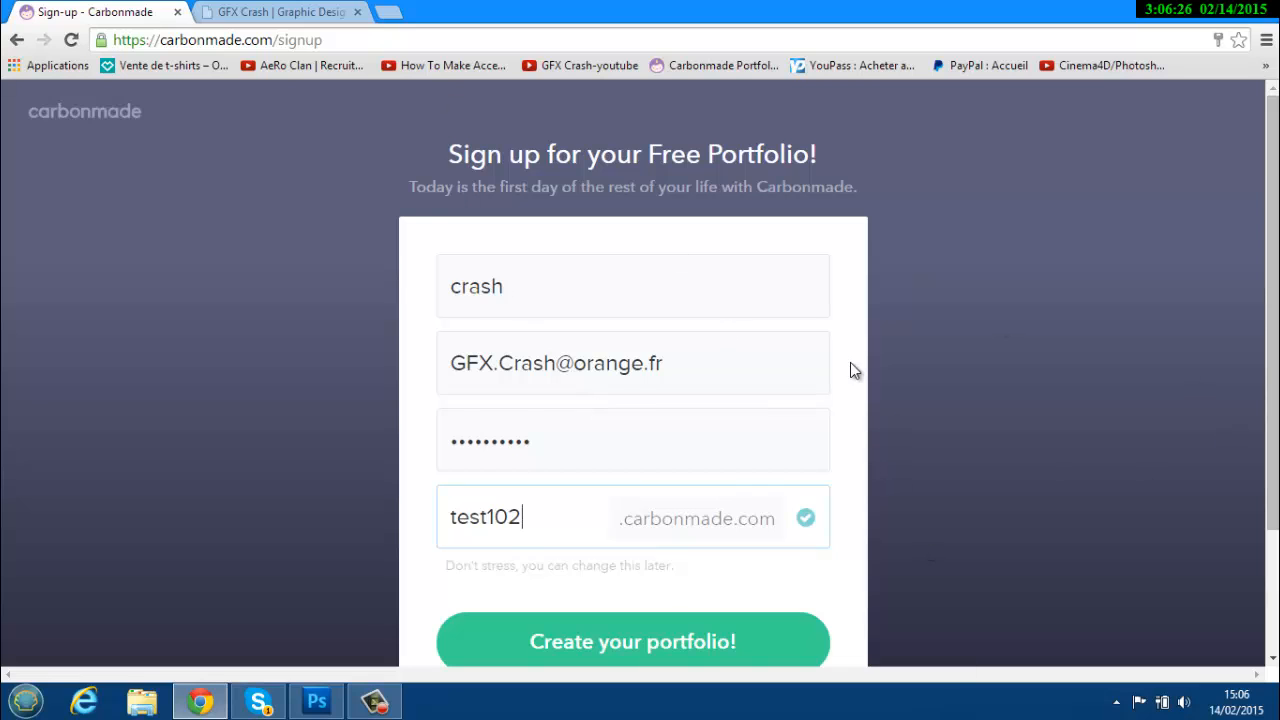
scroll(849, 367, "down", 2)
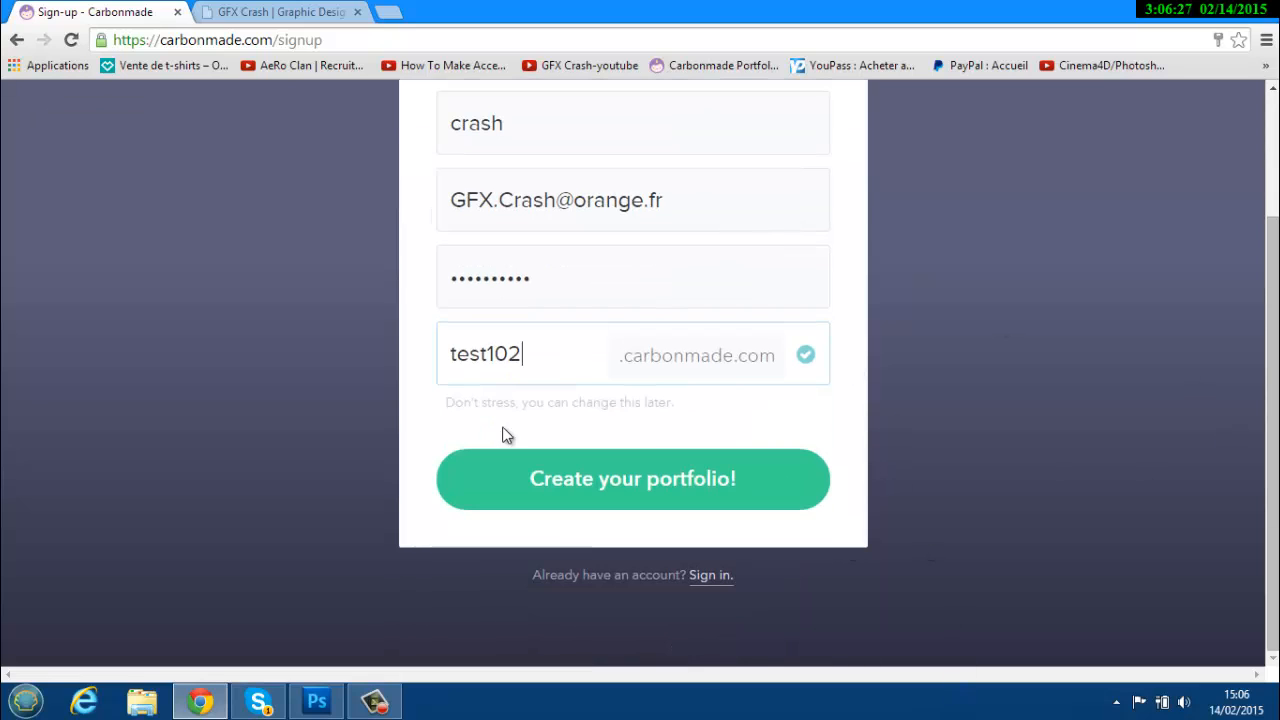
Submit the sign-up form and save the new password in the browser.
left_click(722, 480)
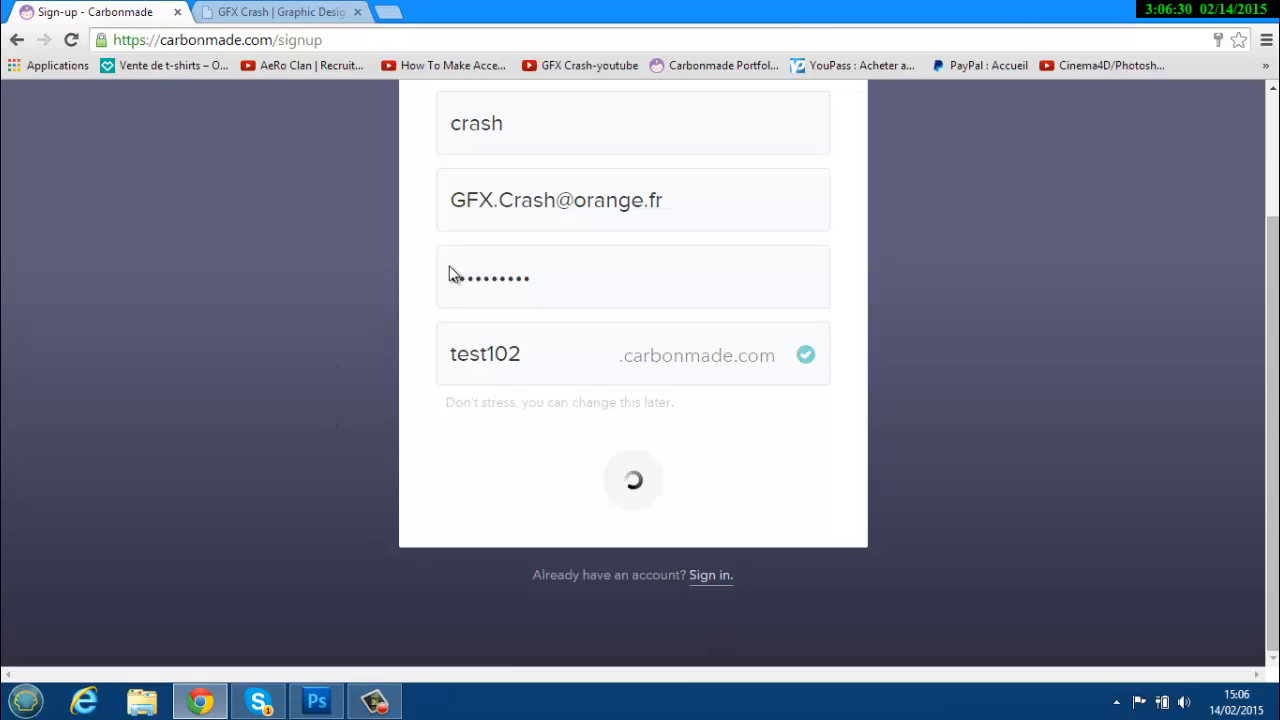
scroll(607, 235, "down", 1)
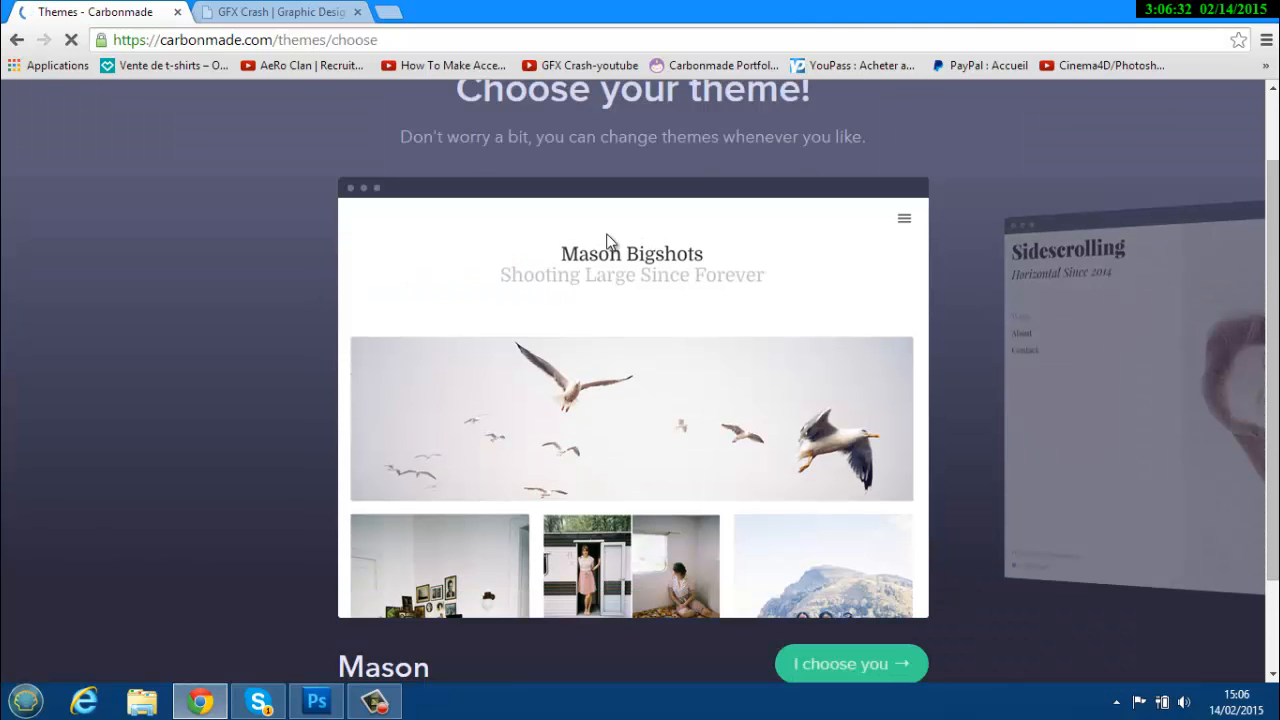
left_click(1106, 171)
scroll(782, 285, "down", 1)
scroll(850, 480, "up", 1)
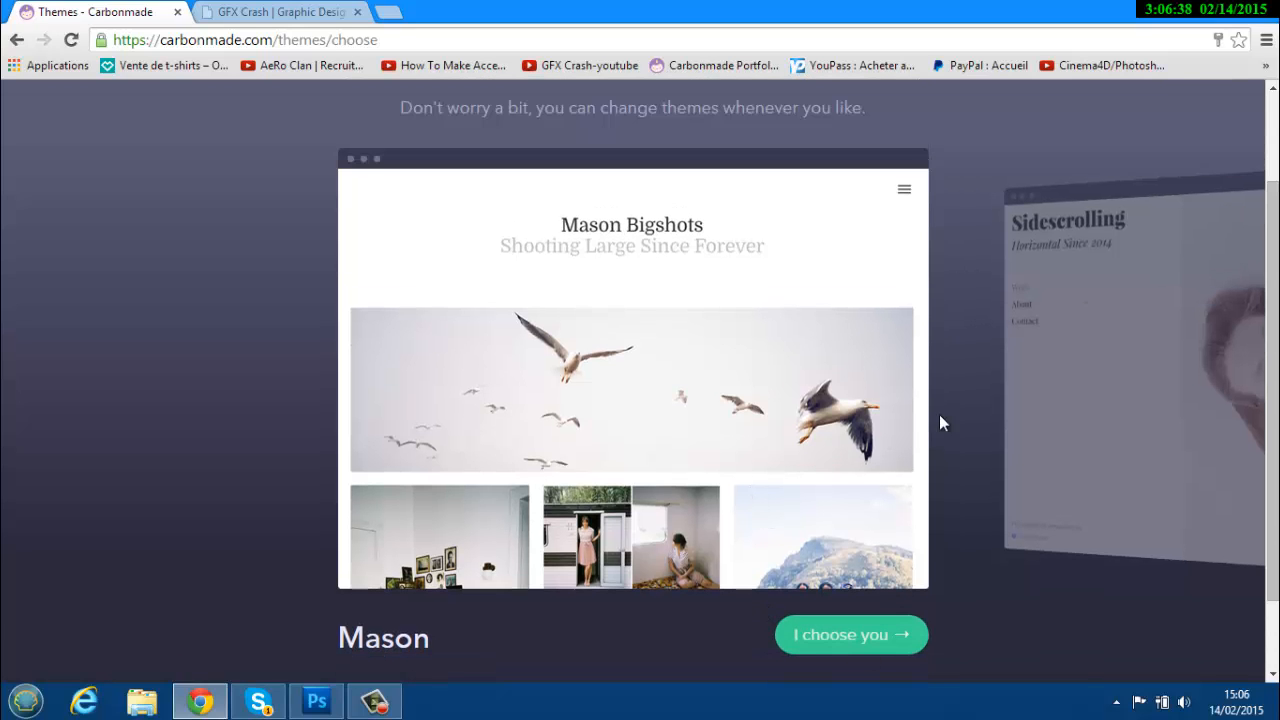
Compare the Sidescrolling, Lefty and Thumbs themes, and choose Thumbs for the portfolio.
left_click(1086, 300)
left_click(1062, 298)
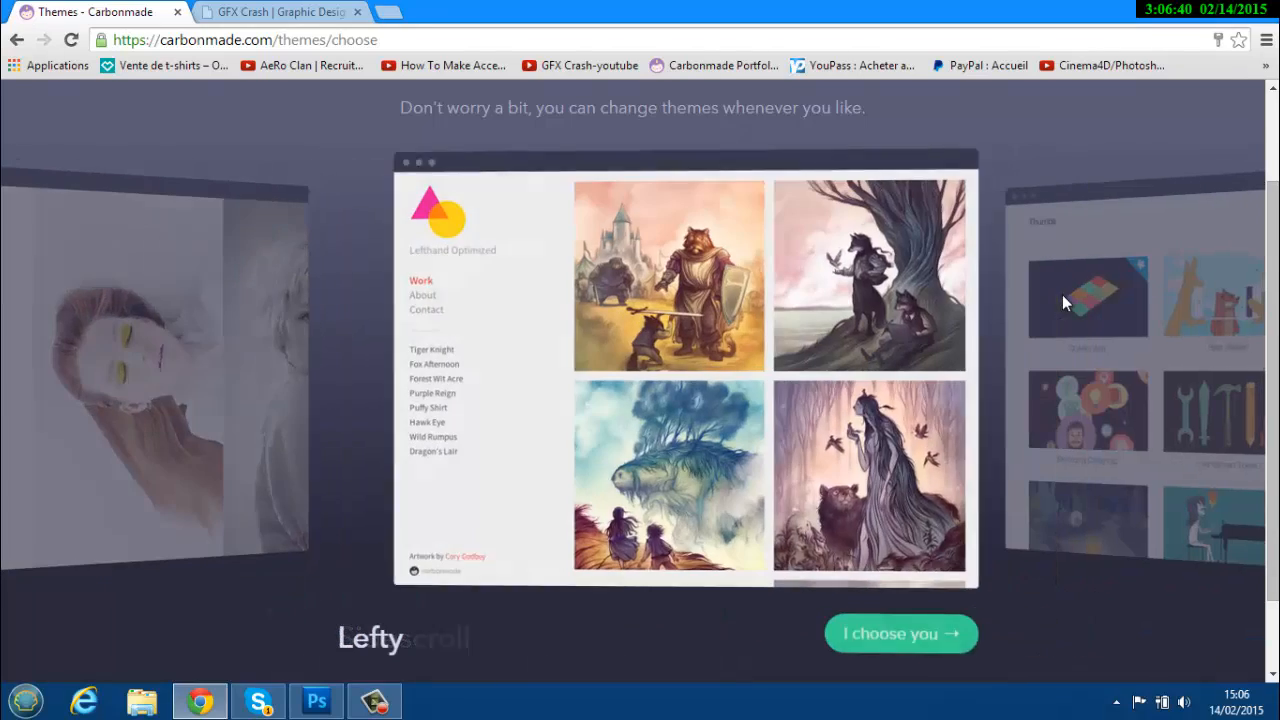
left_click(1124, 318)
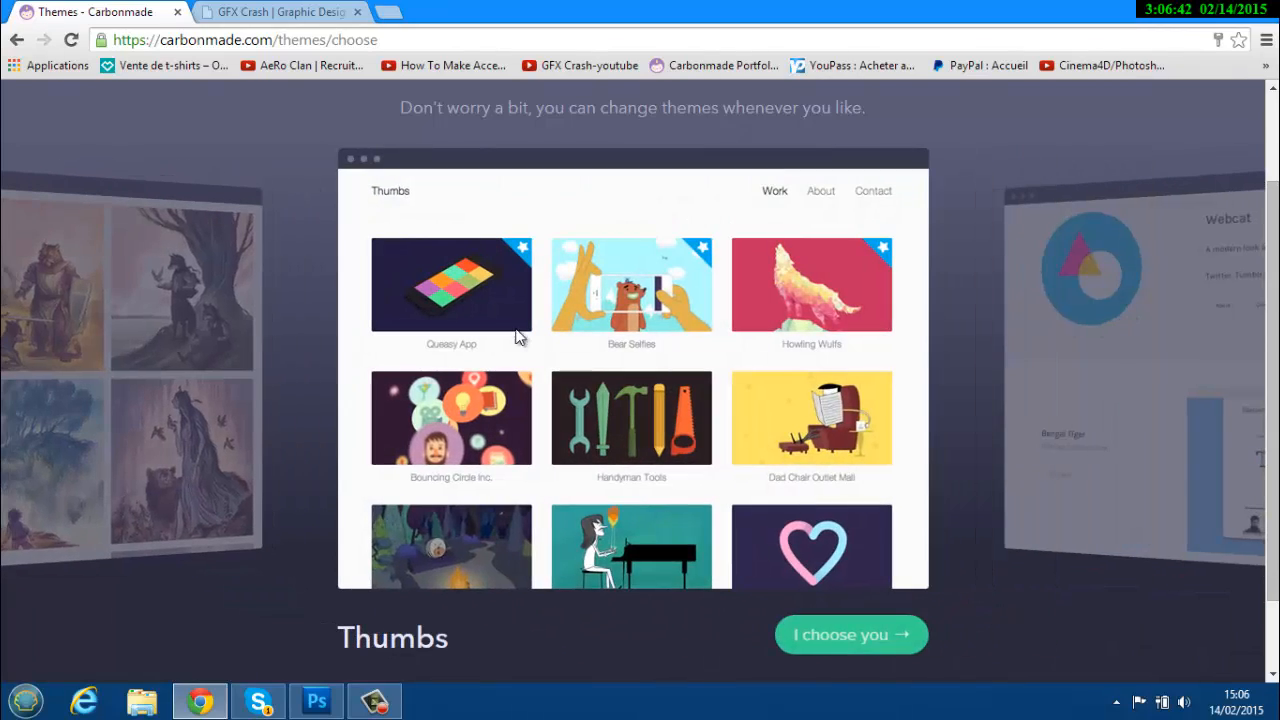
left_click(184, 320)
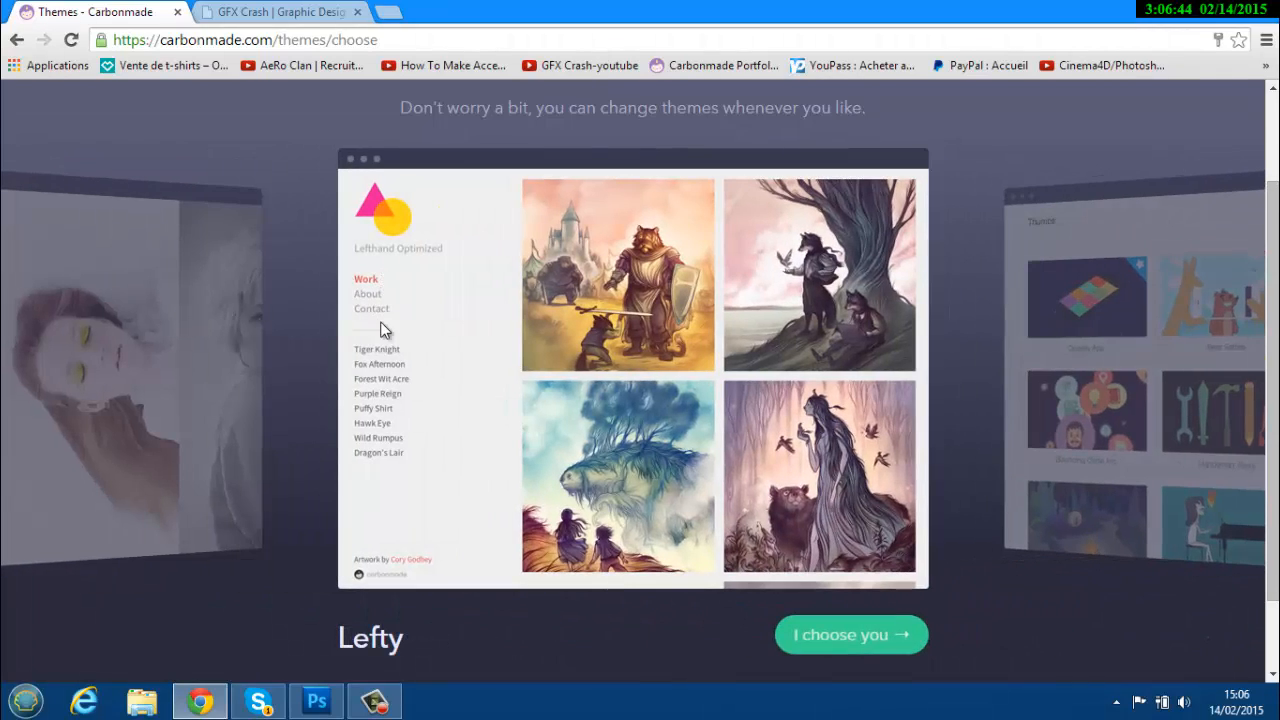
left_click(1170, 346)
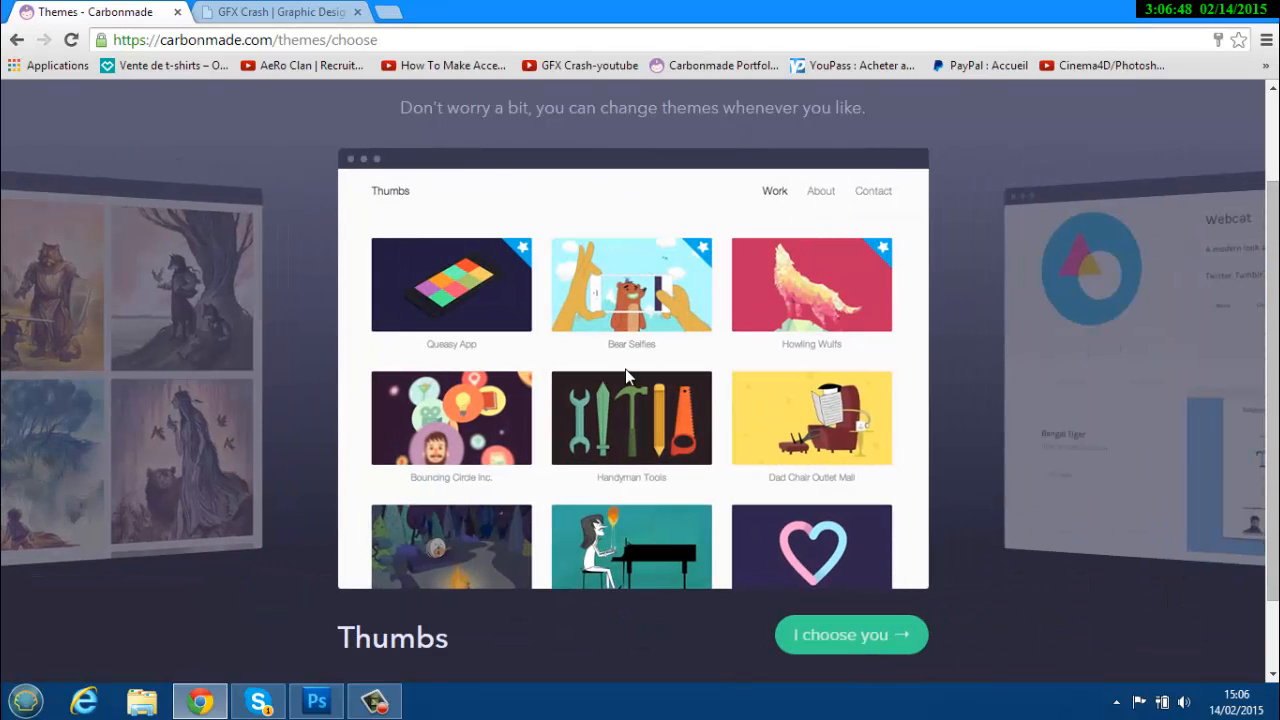
left_click(855, 634)
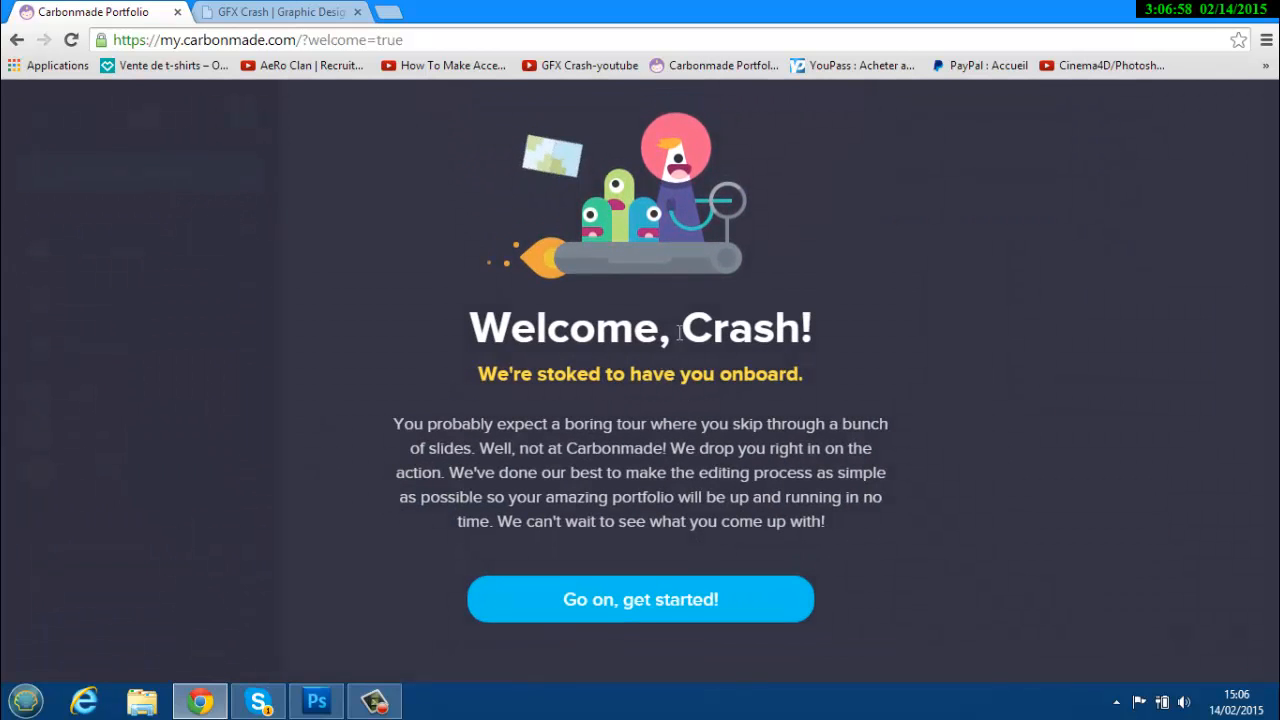
Dismiss the welcome message and begin adding a new project from the editor sidebar.
left_click(623, 597)
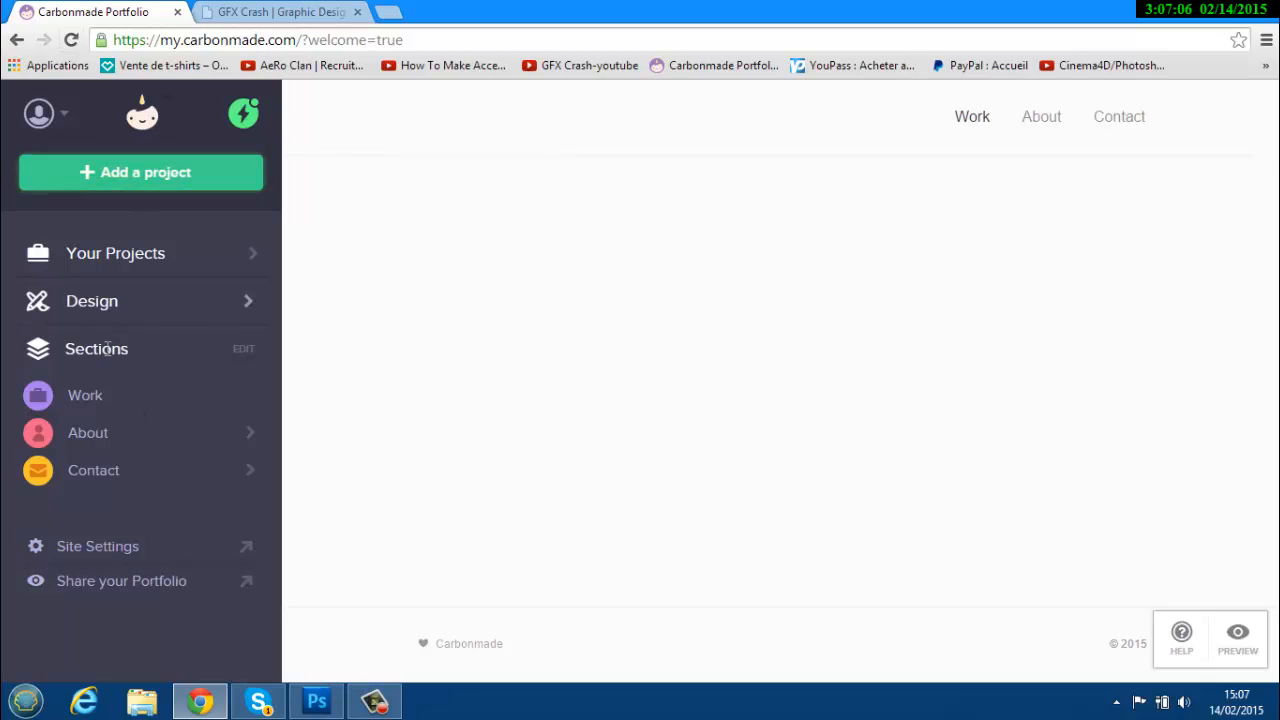
left_click(148, 180)
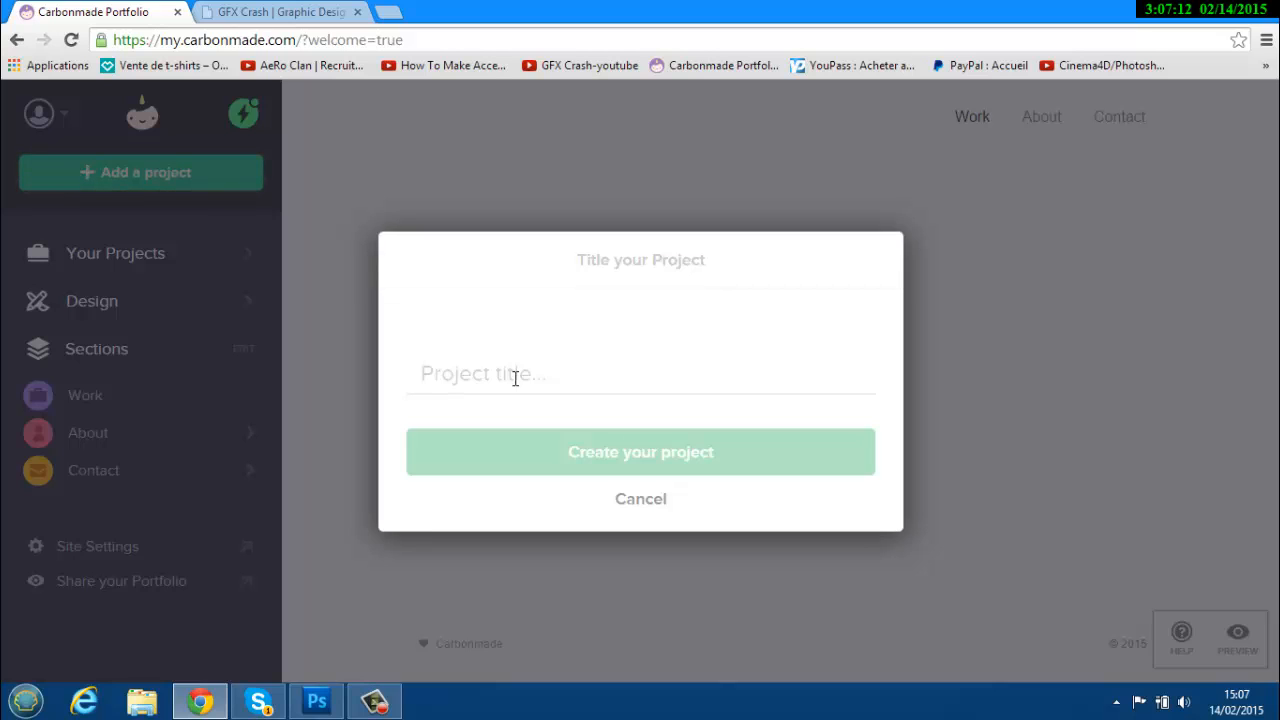
Create the Bannière 3D project without adding pieces, then view it under Your Projects.
type("B")
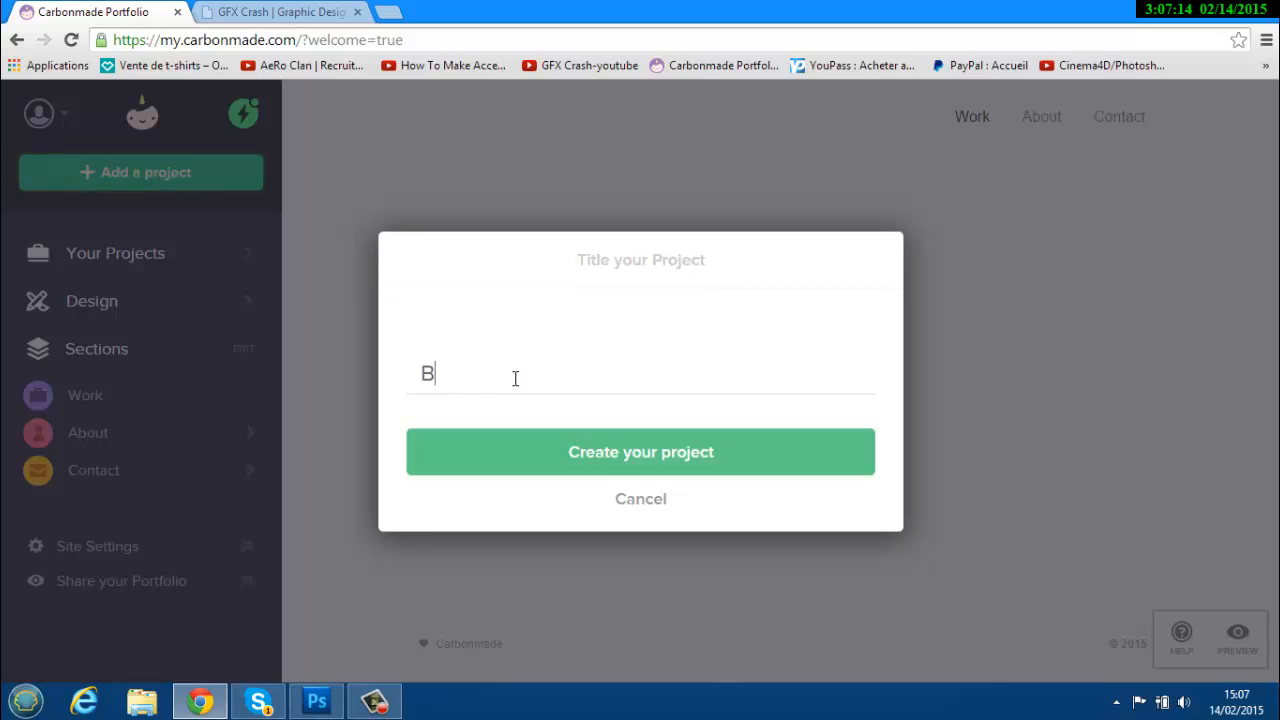
type("annière 3D")
key("ctrl+a")
left_click(579, 377)
left_click(640, 457)
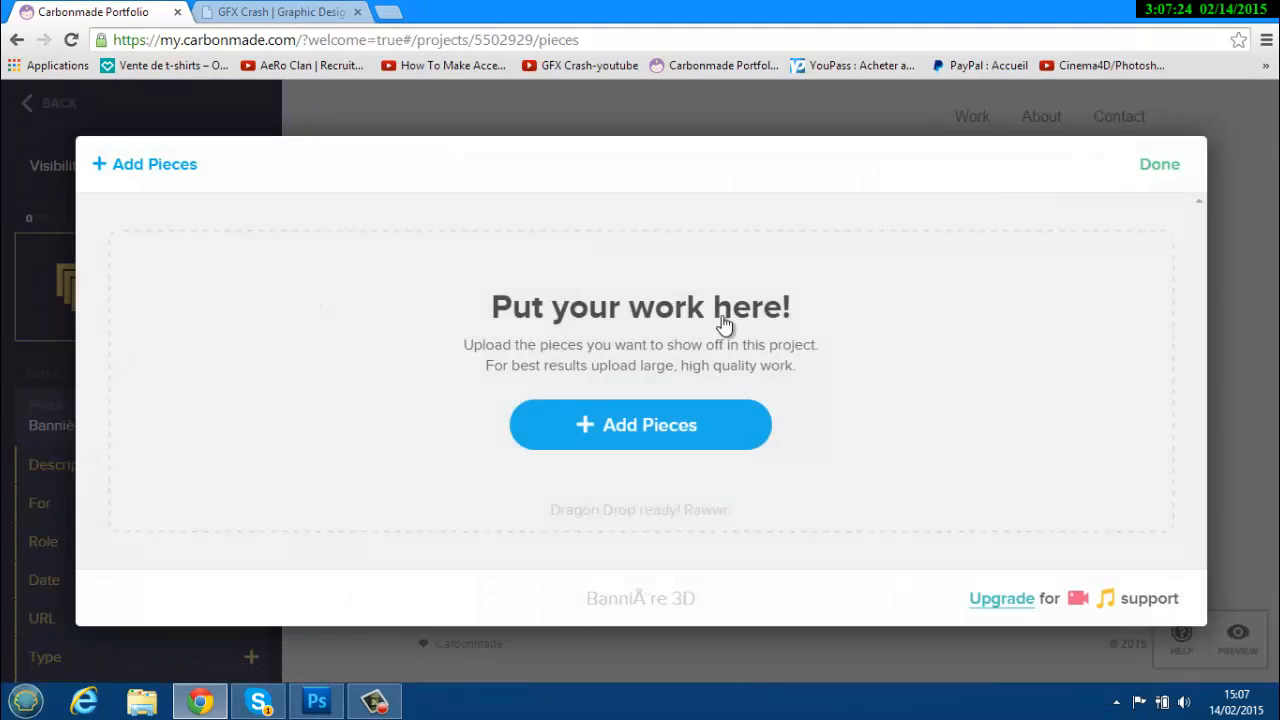
left_click(1163, 166)
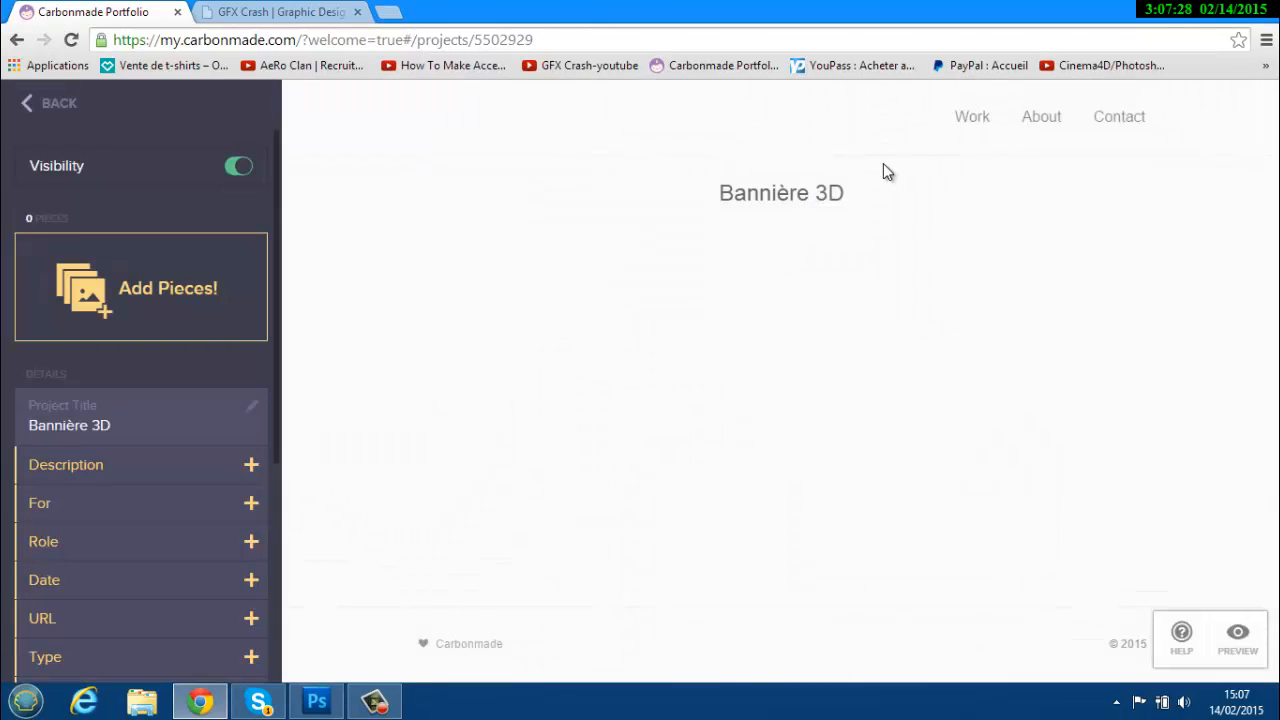
left_click(40, 104)
left_click(110, 258)
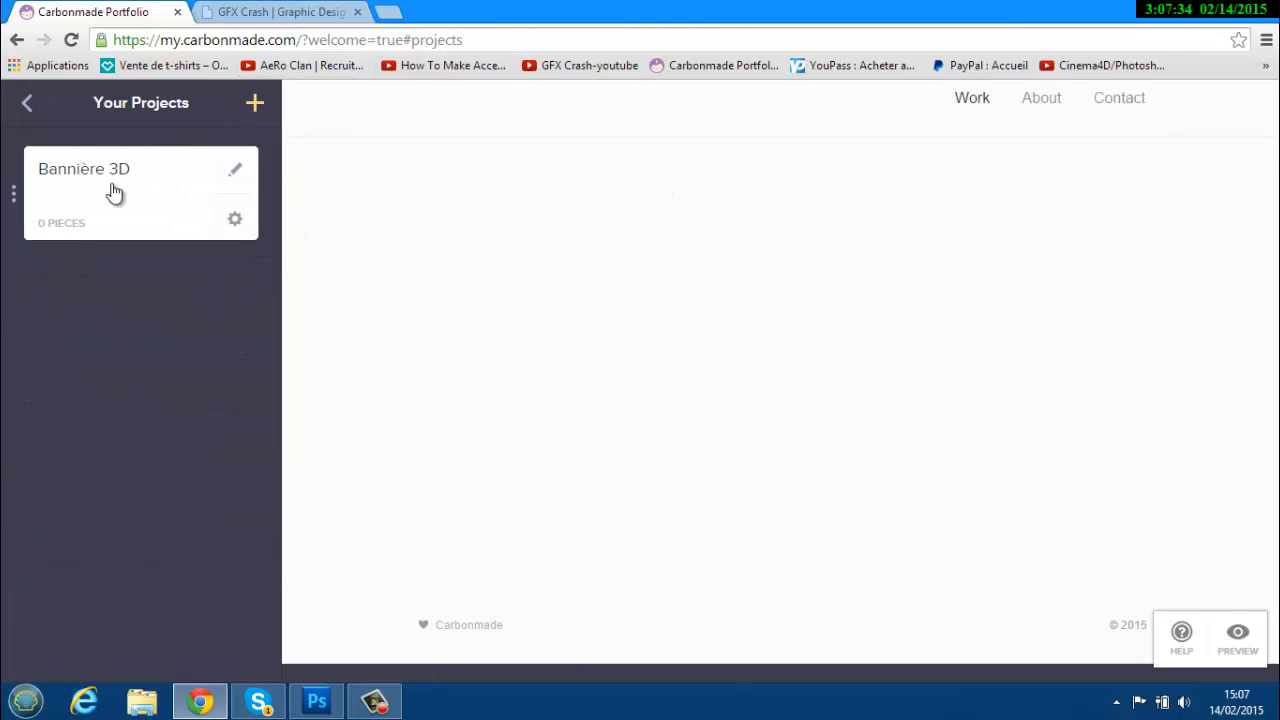
Create an empty Bannière 2D project, confirm both banner projects are listed, then open Design.
left_click(26, 102)
left_click(158, 178)
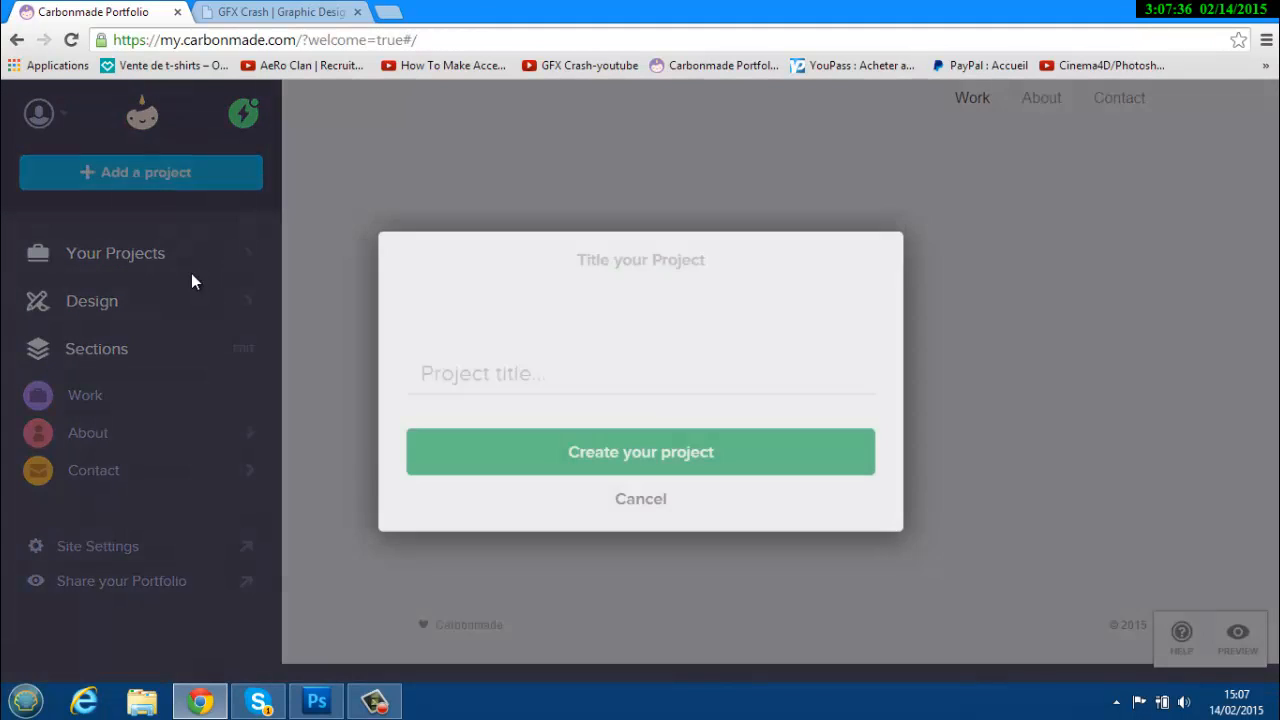
type("B")
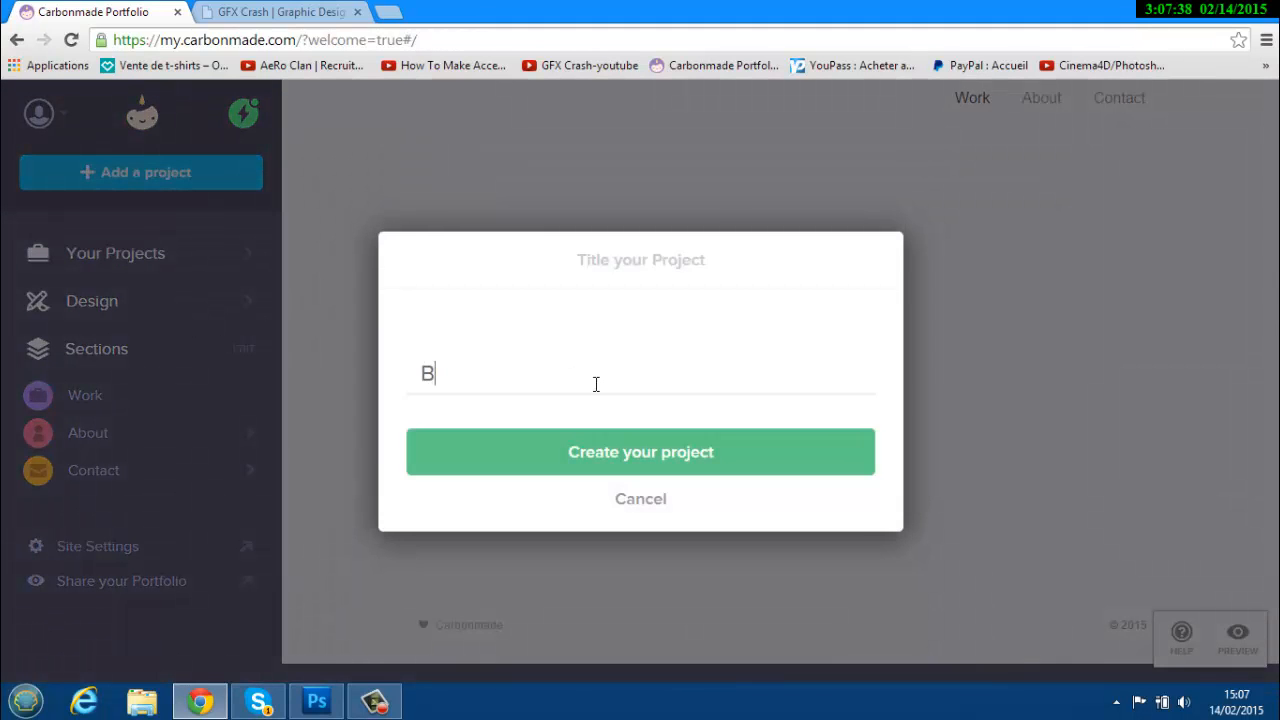
type("annière 2")
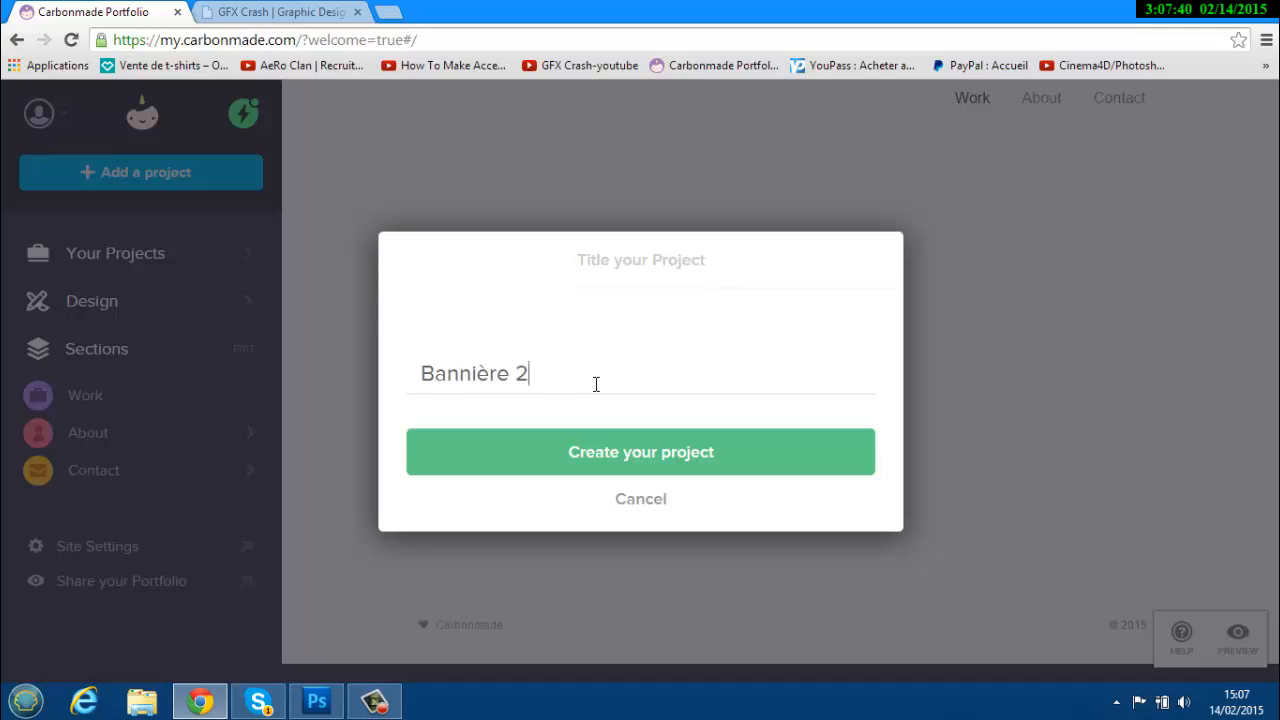
type("D")
left_click(661, 441)
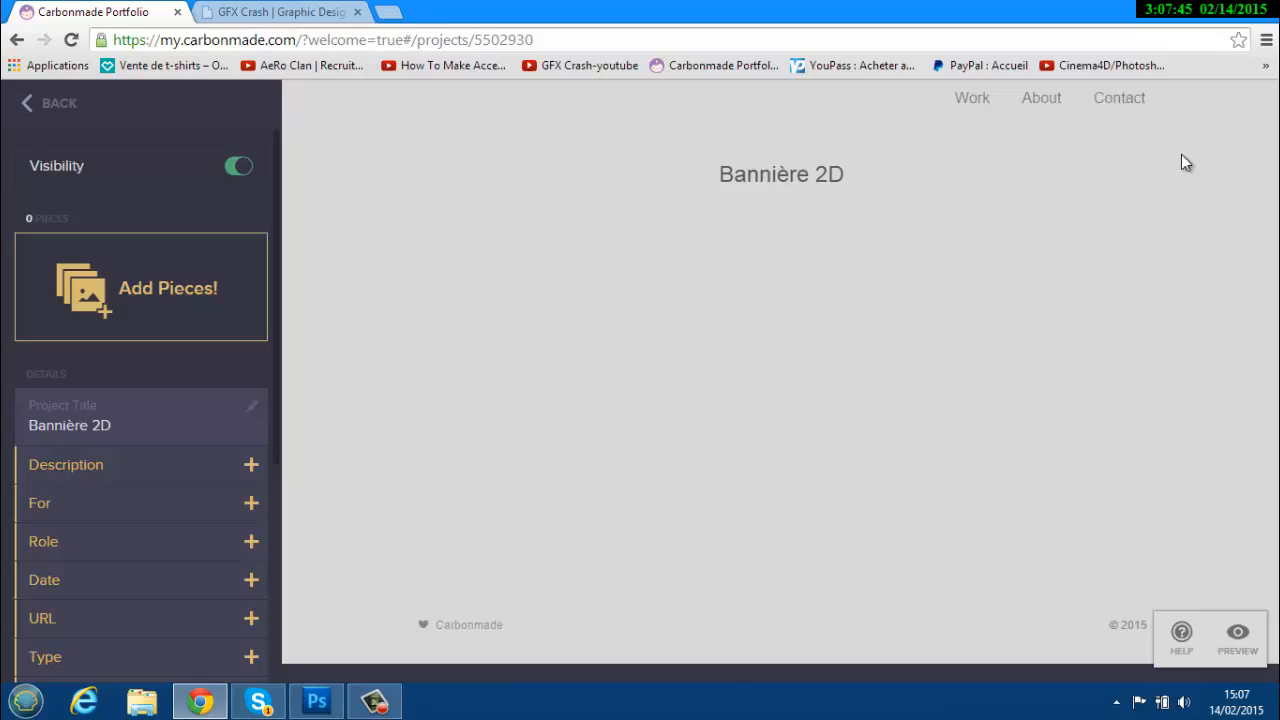
left_click(1170, 164)
left_click(45, 118)
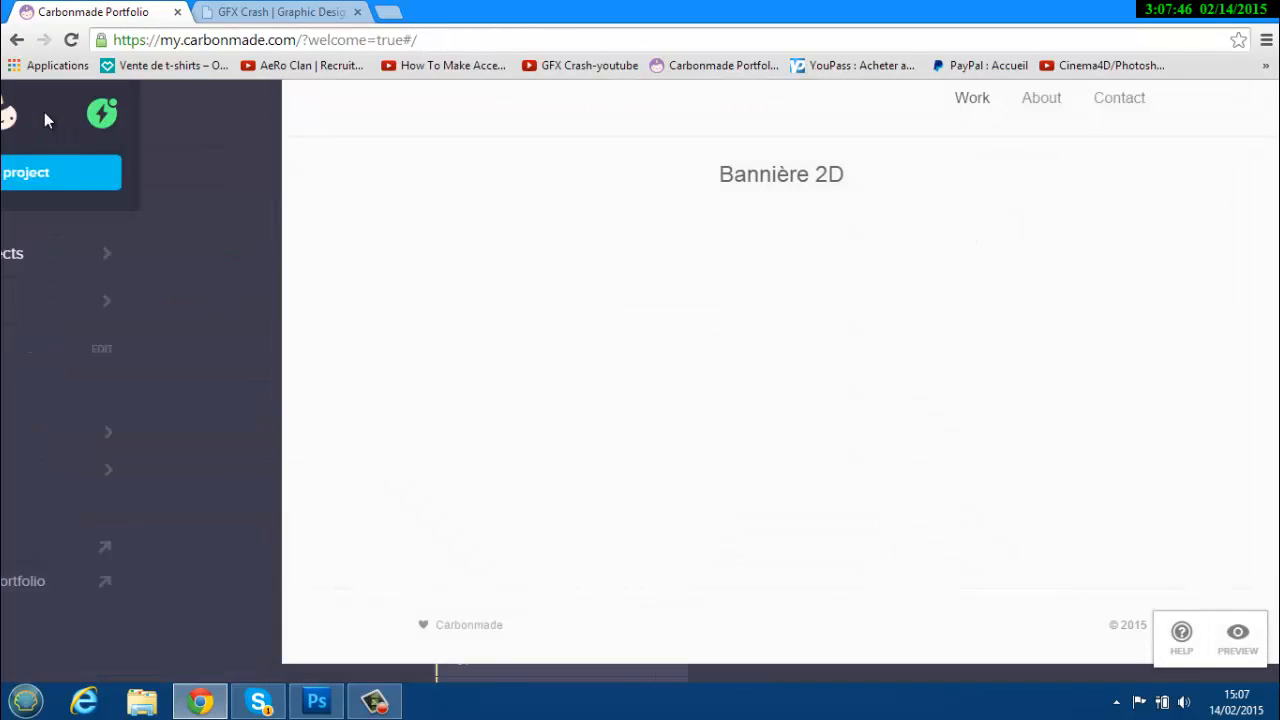
left_click(104, 262)
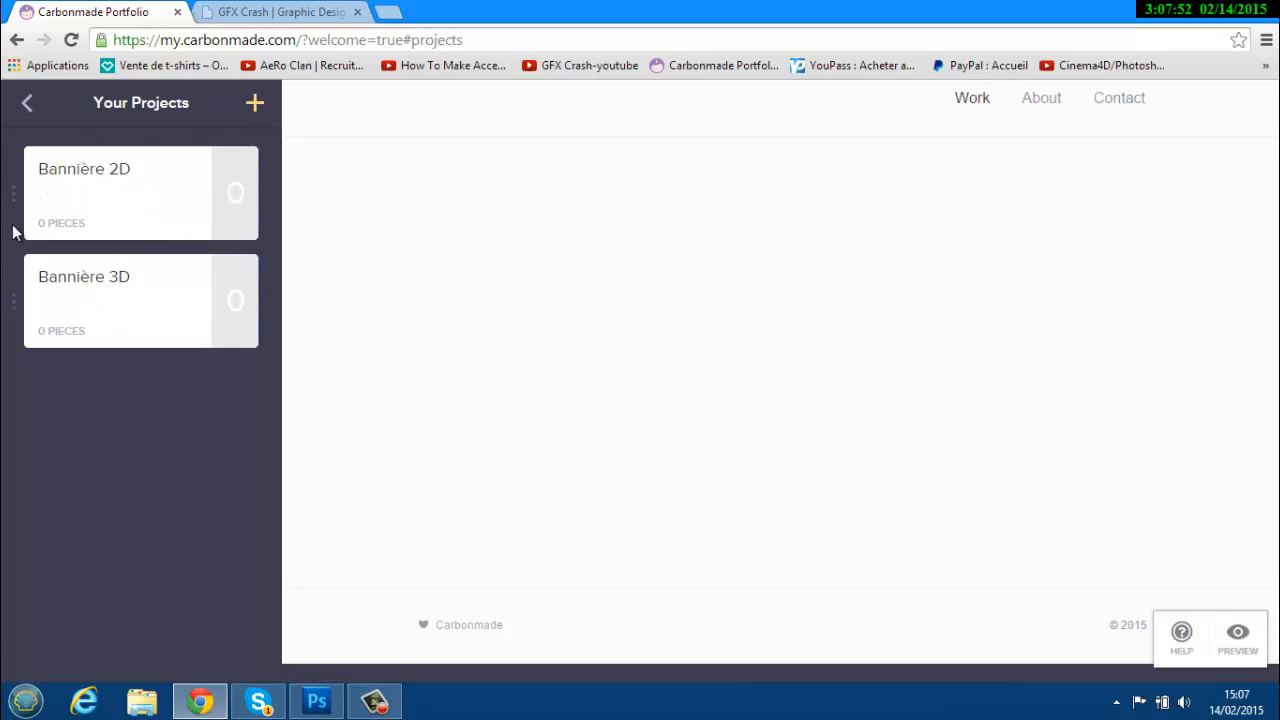
left_click(31, 103)
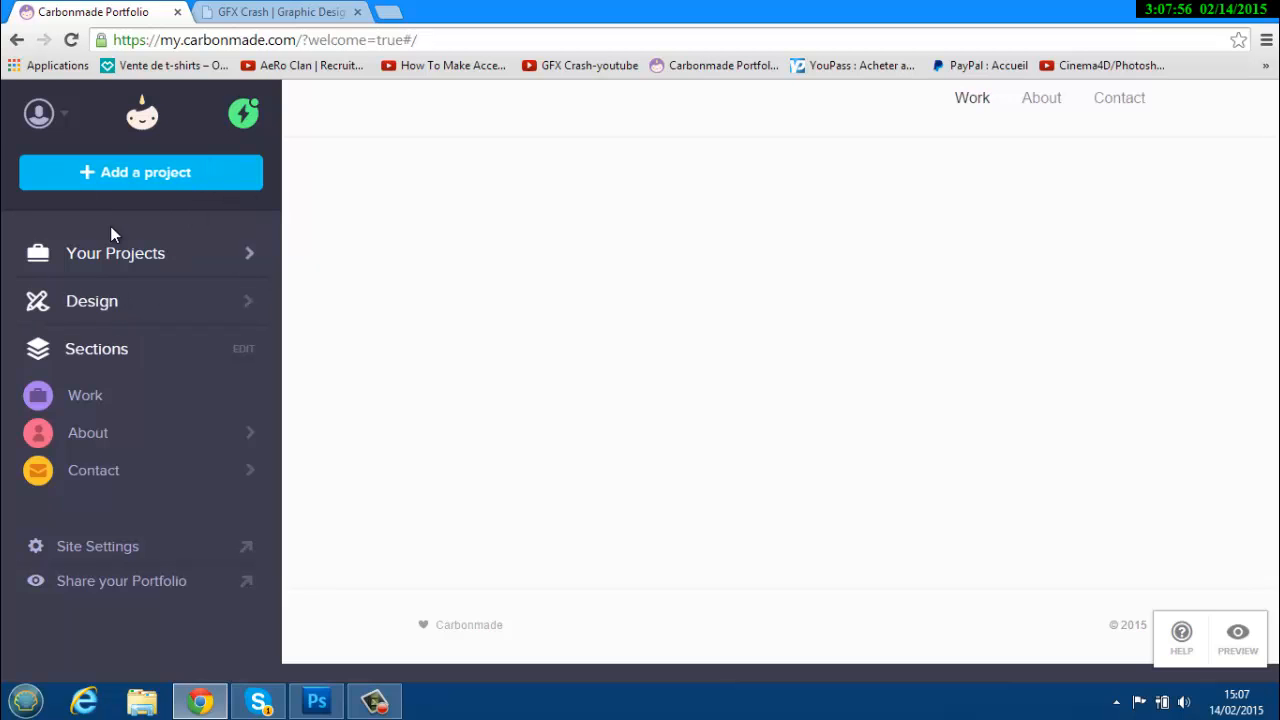
left_click(100, 300)
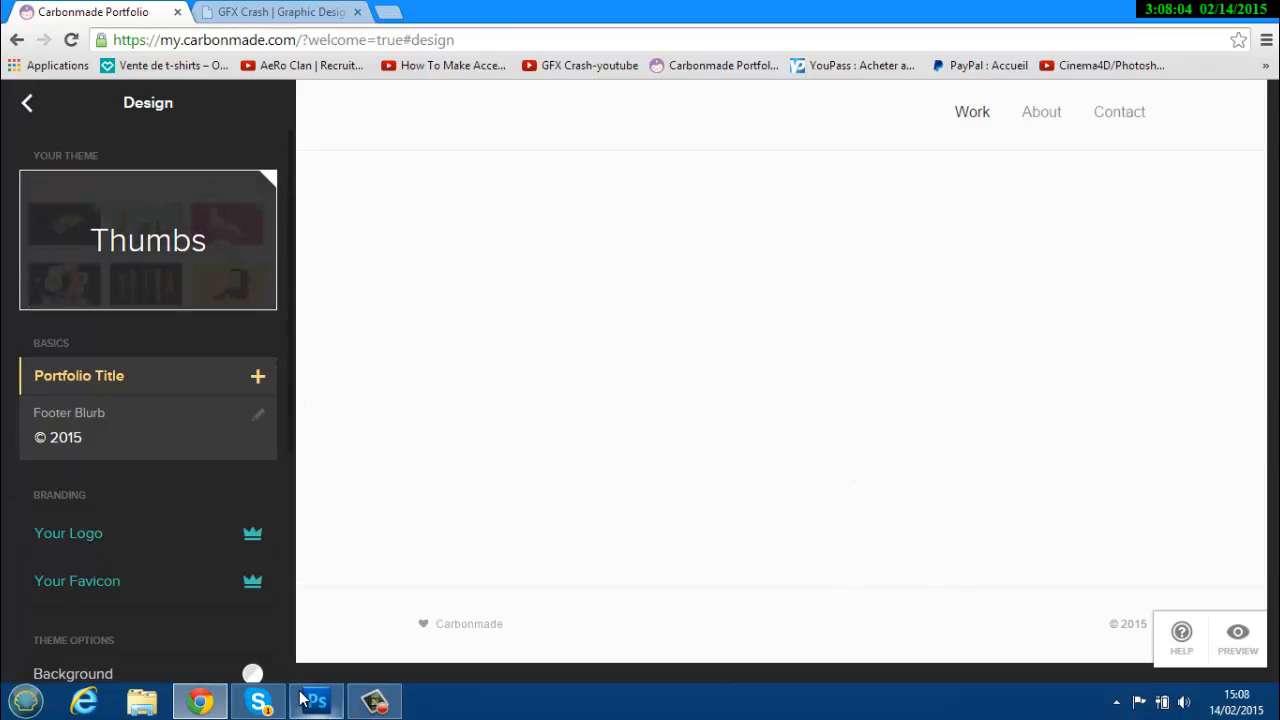
Add GFX CRASH as the portfolio title, checking the existing GFX Crash site for reference.
left_click(257, 376)
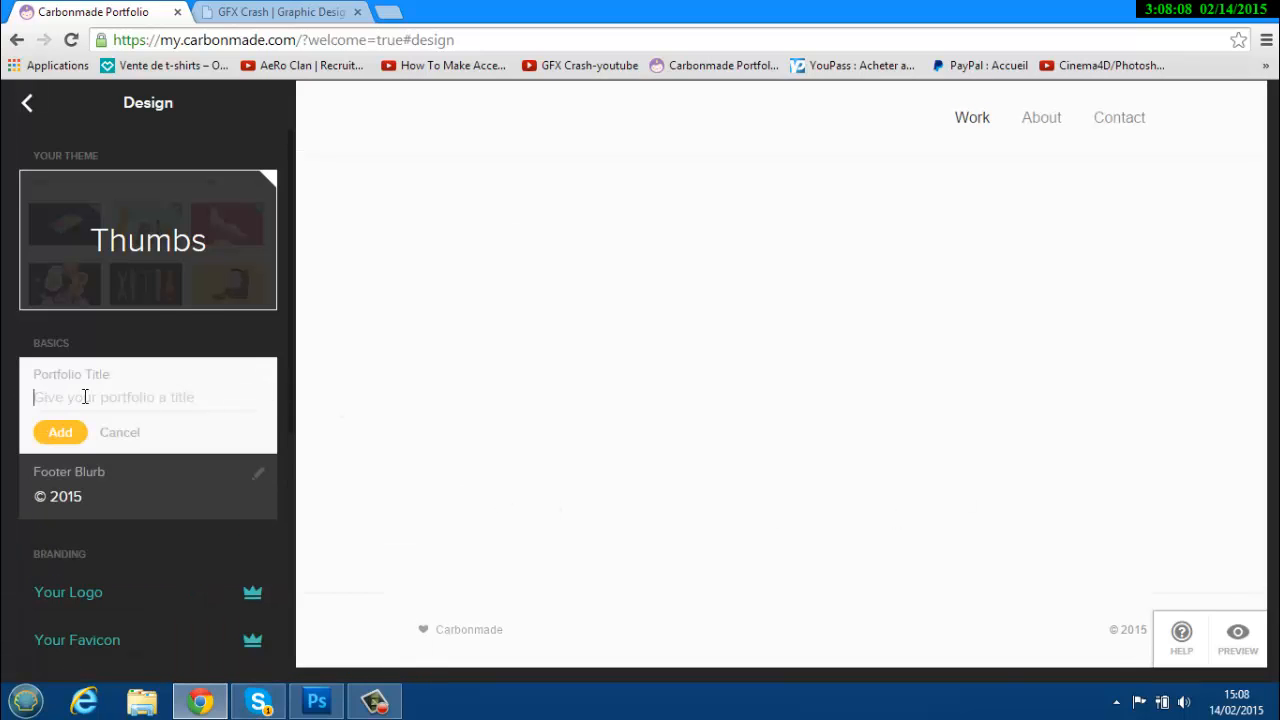
left_click(280, 12)
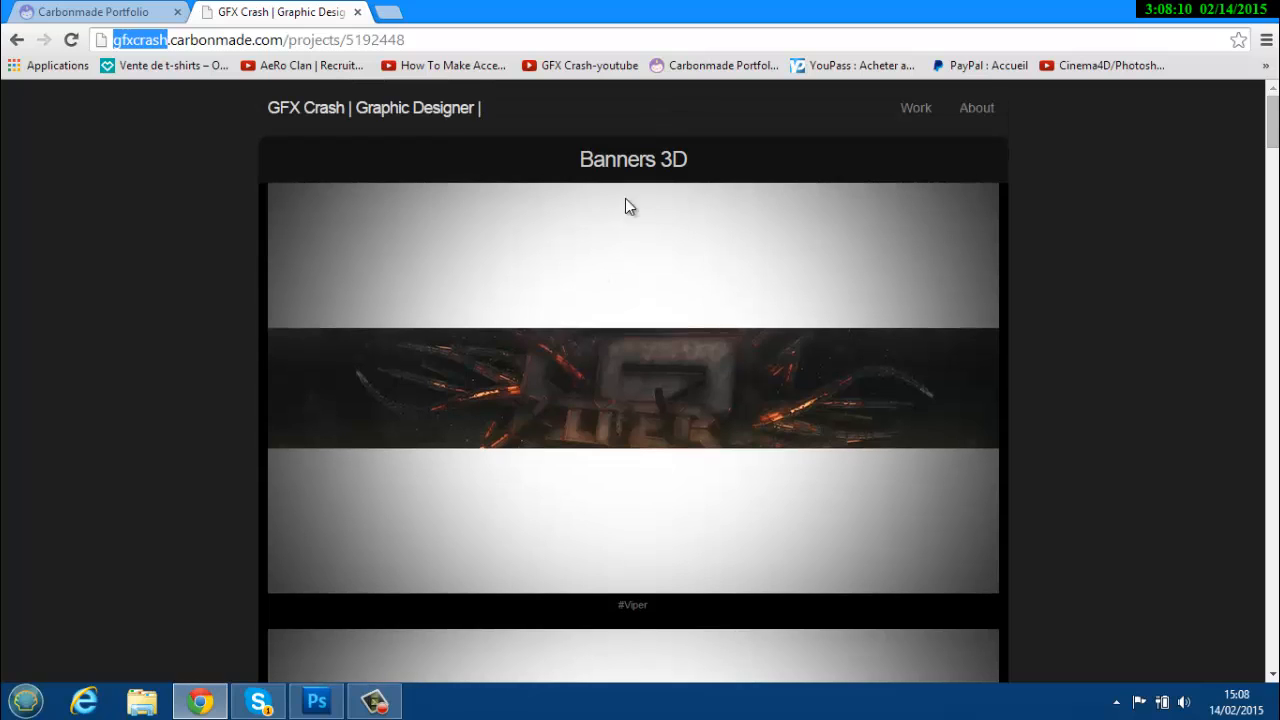
left_click(58, 11)
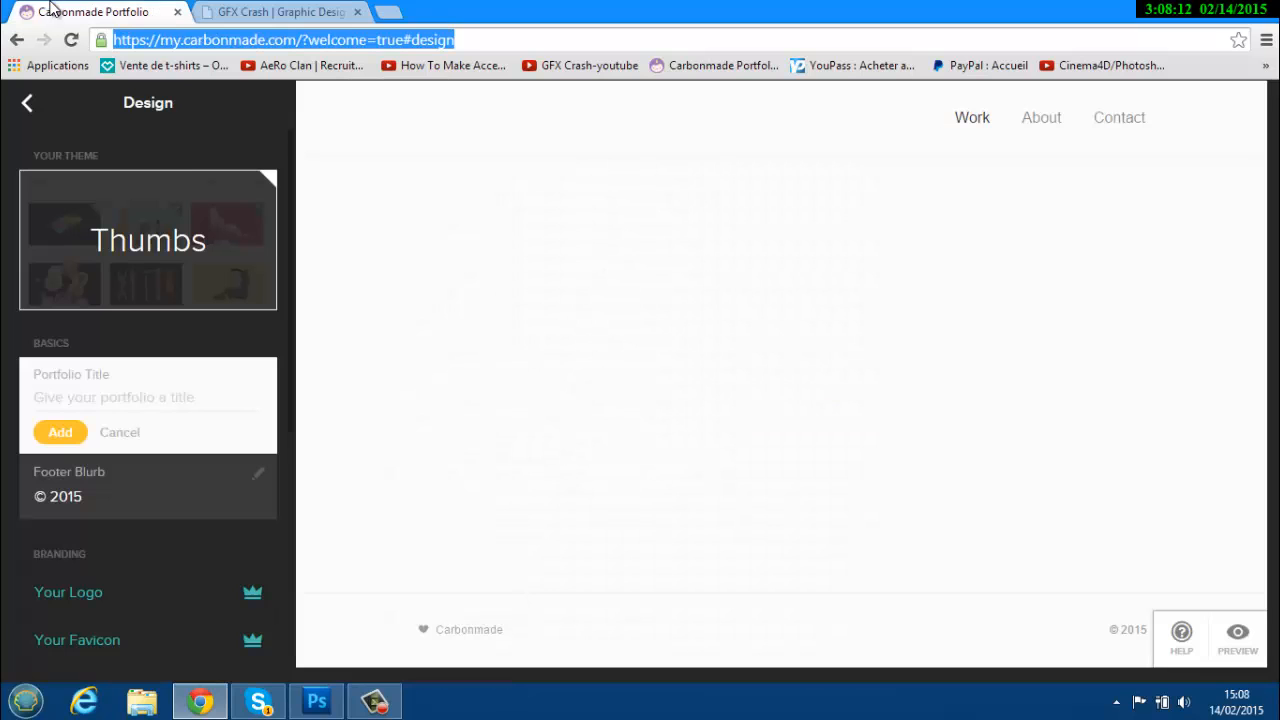
left_click(111, 388)
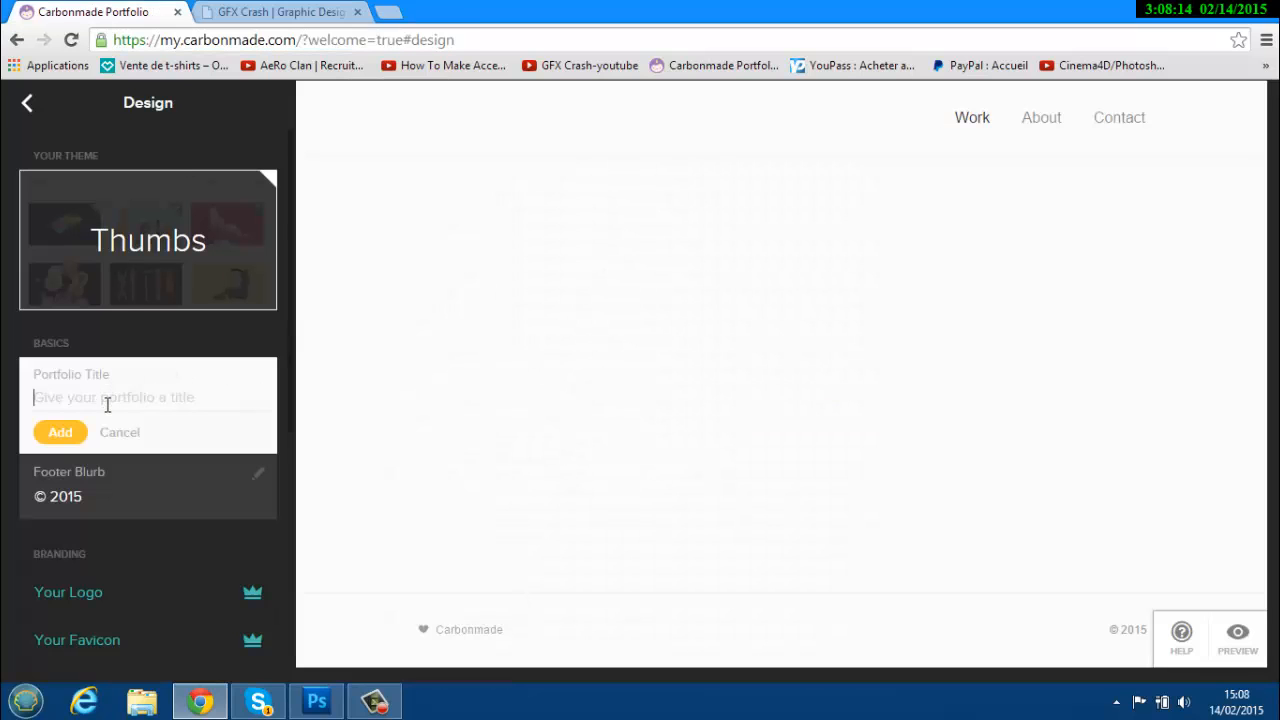
type("test")
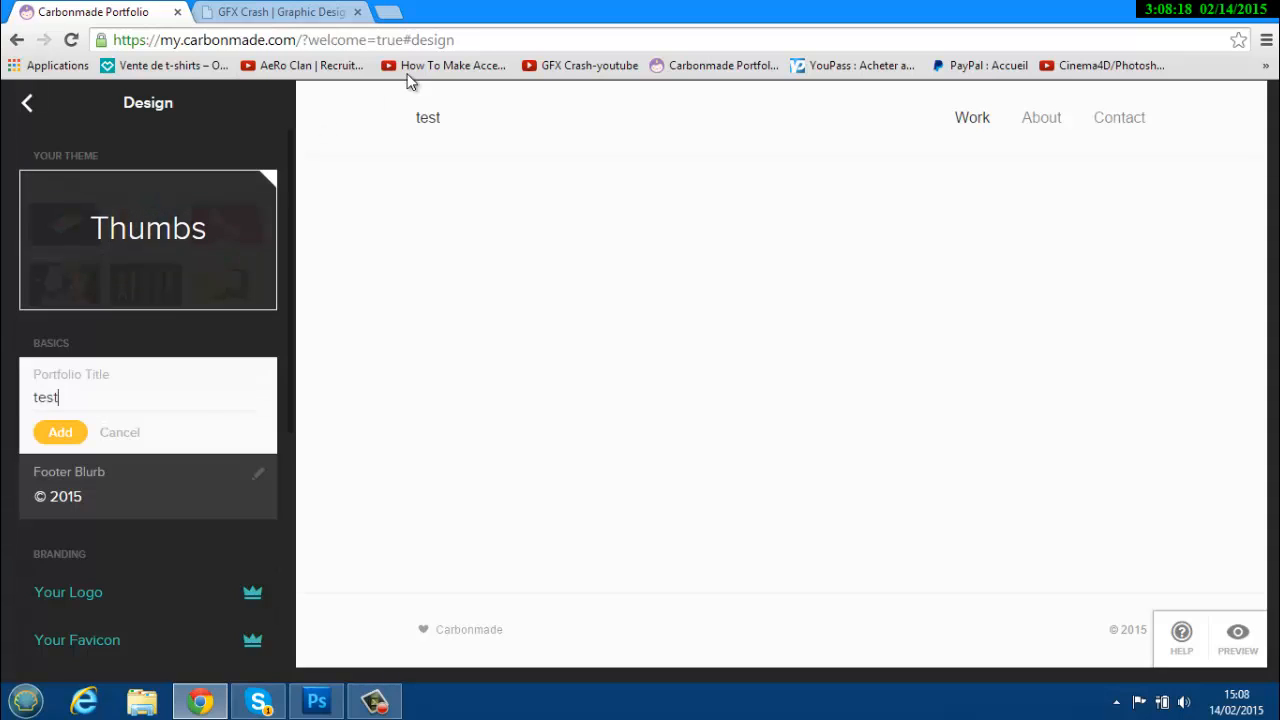
left_click_drag(76, 403, 3, 410)
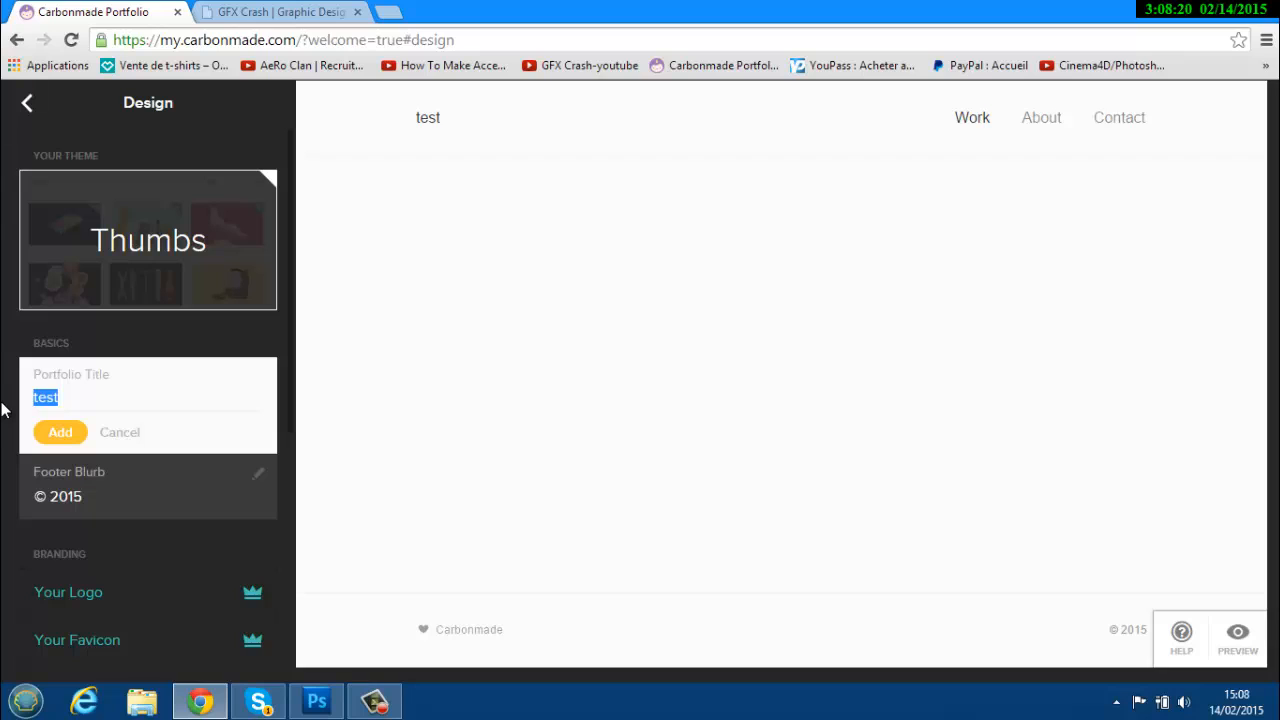
type("GFX CRASH")
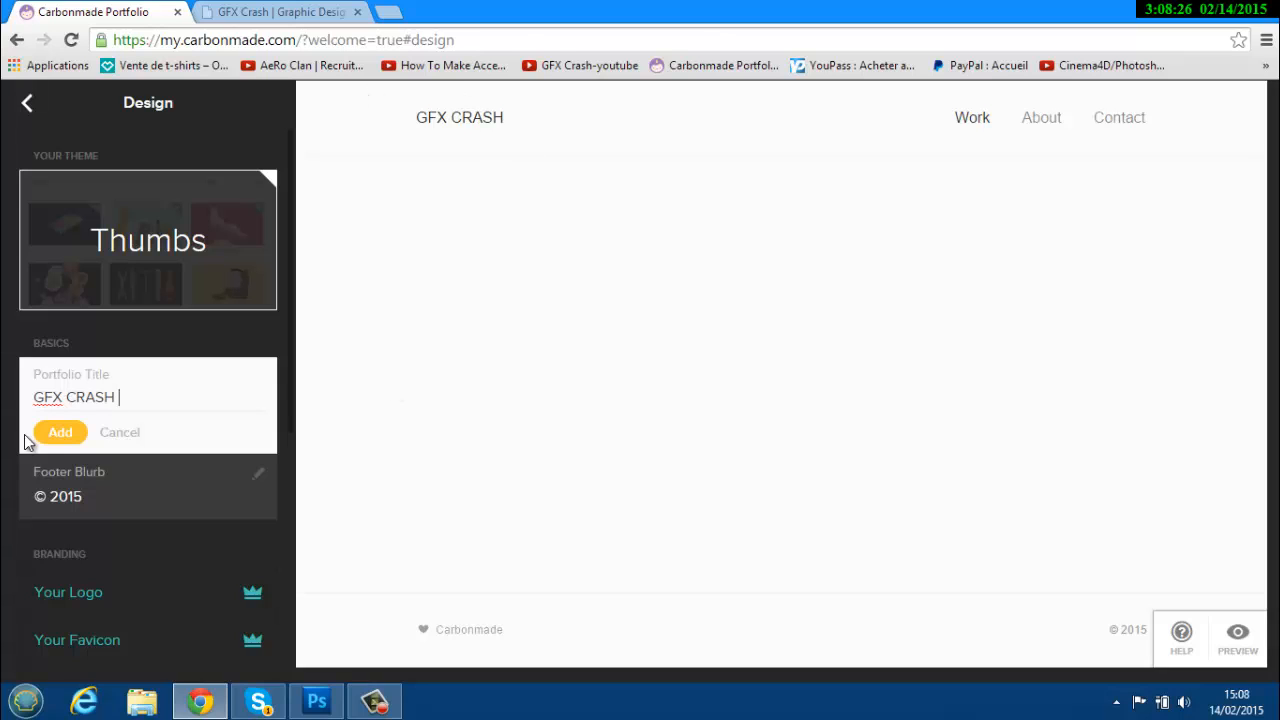
left_click(58, 434)
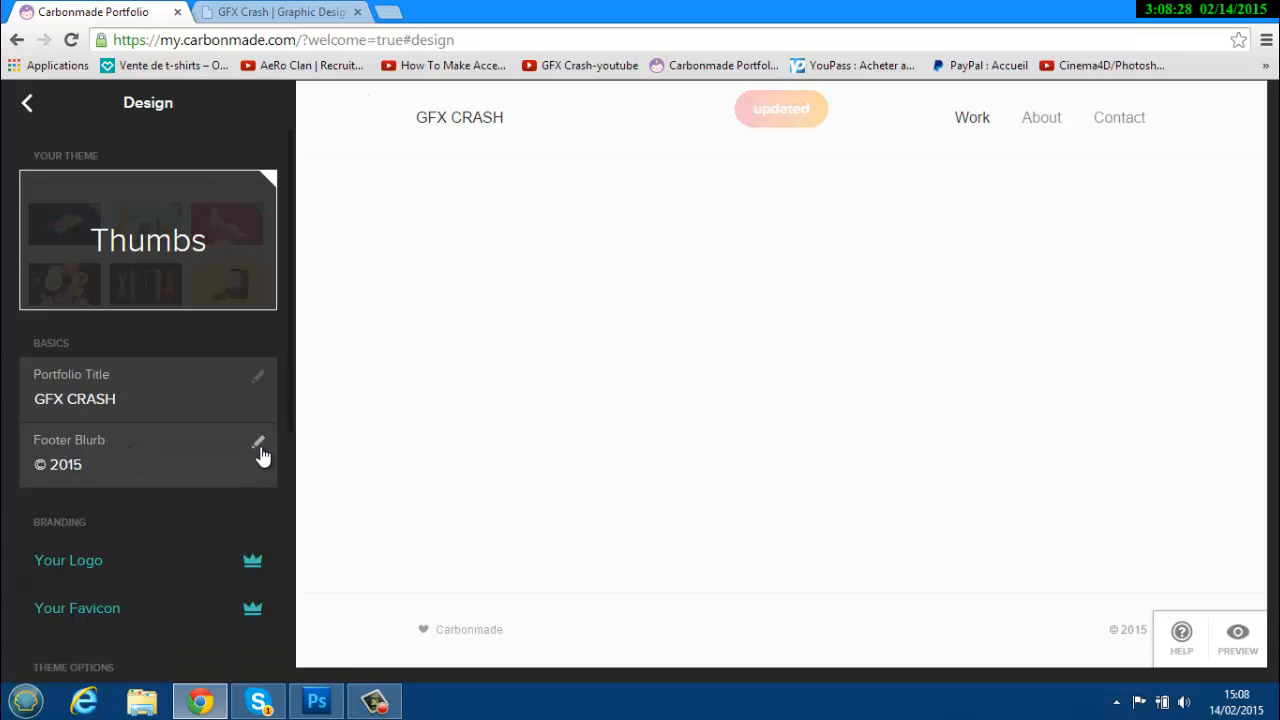
Change the footer blurb from © 2015 to © 2015-2016 and save it.
left_click(259, 443)
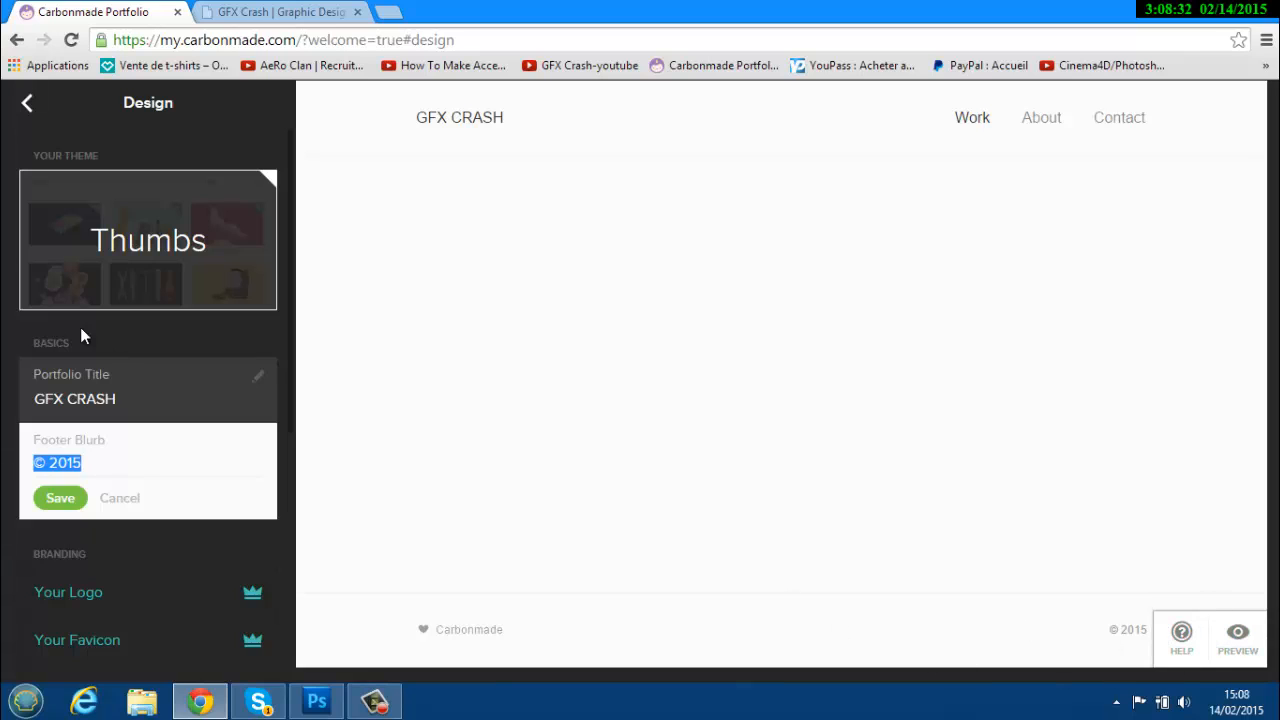
left_click(83, 450)
left_click(87, 441)
left_click(97, 467)
left_click_drag(93, 466, 67, 465)
type("16")
left_click_drag(117, 462, 68, 462)
left_click(57, 499)
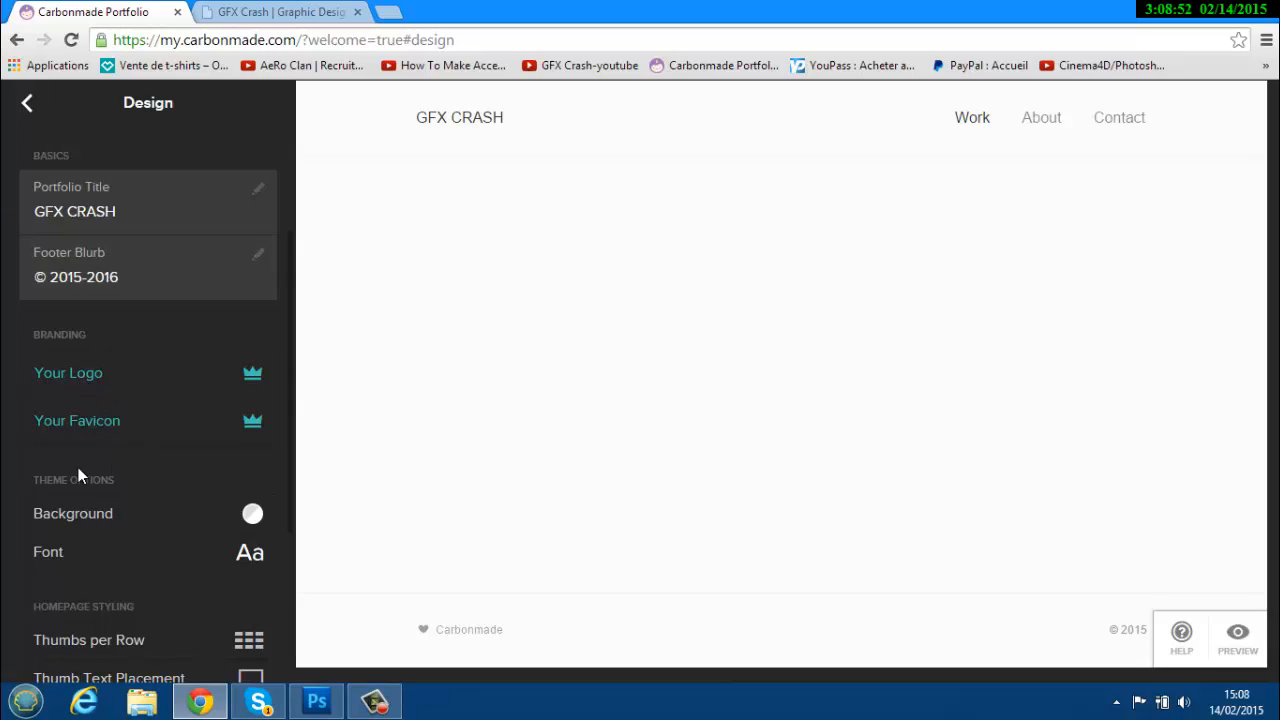
View the paid plans required for adding a custom logo.
mouse_move(249, 372)
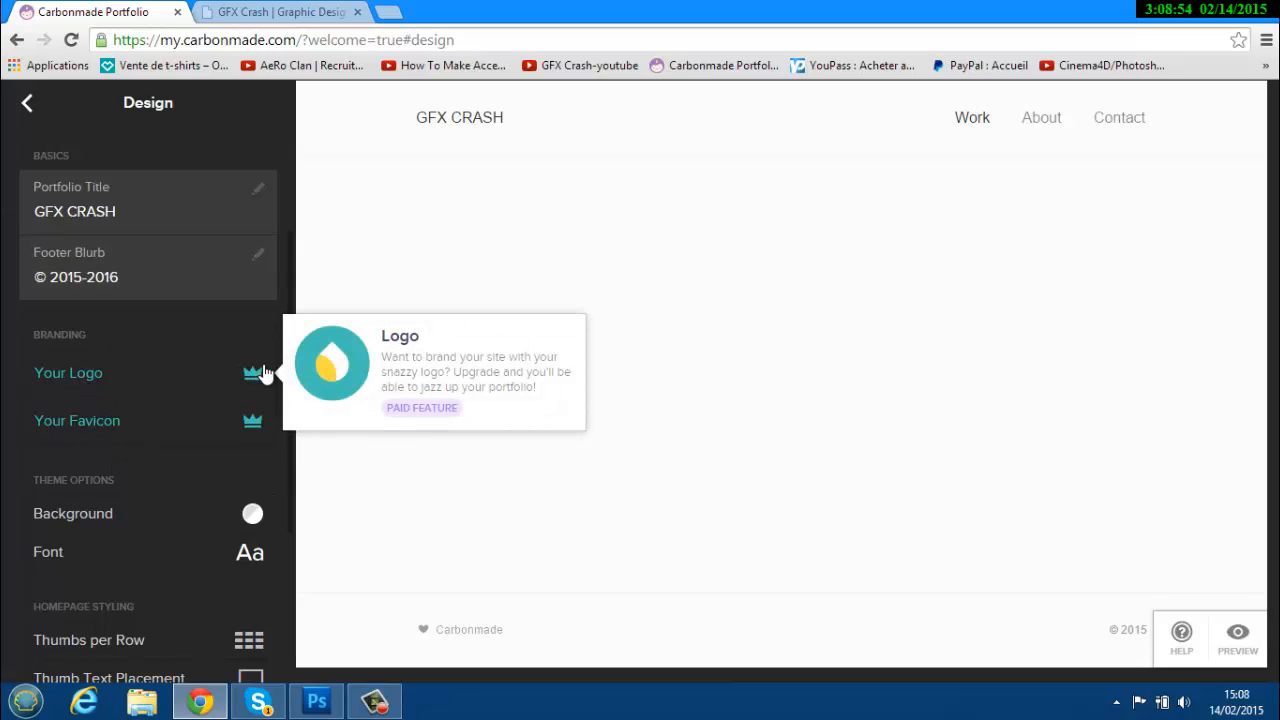
left_click(253, 376)
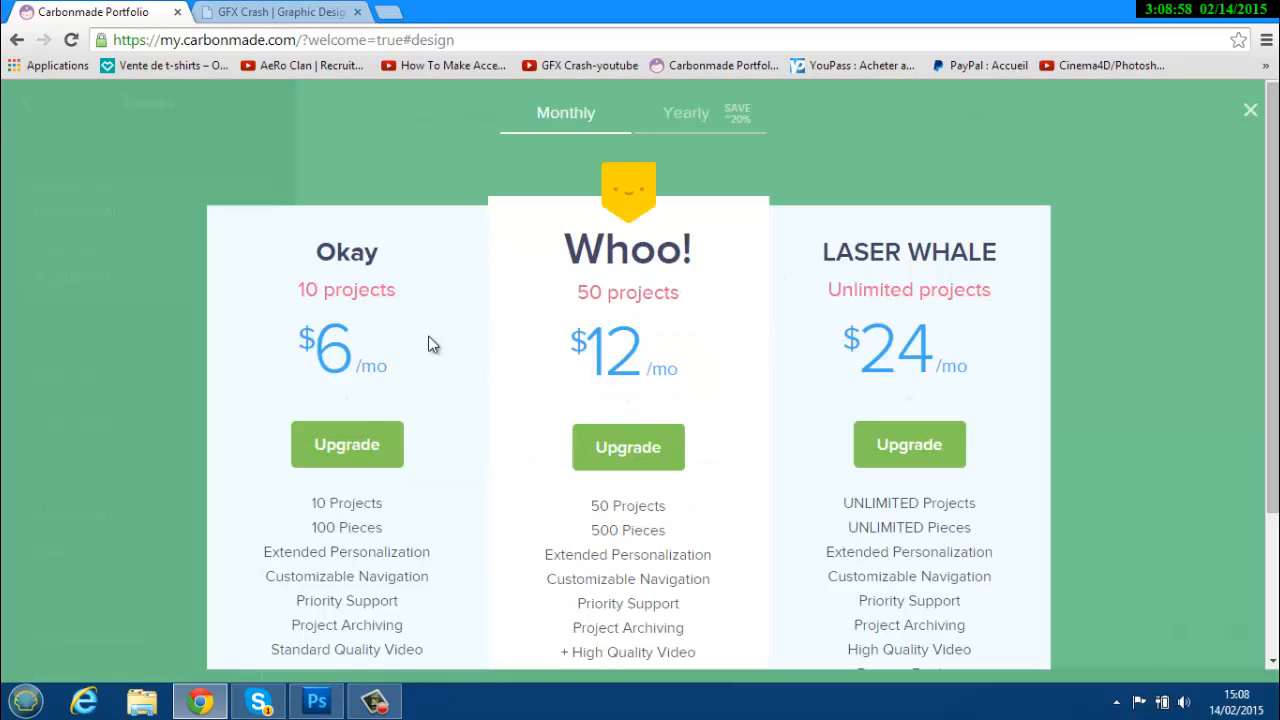
left_click(16, 40)
scroll(355, 345, "down", 1)
scroll(714, 260, "up", 1)
scroll(871, 249, "down", 2)
scroll(871, 249, "up", 2)
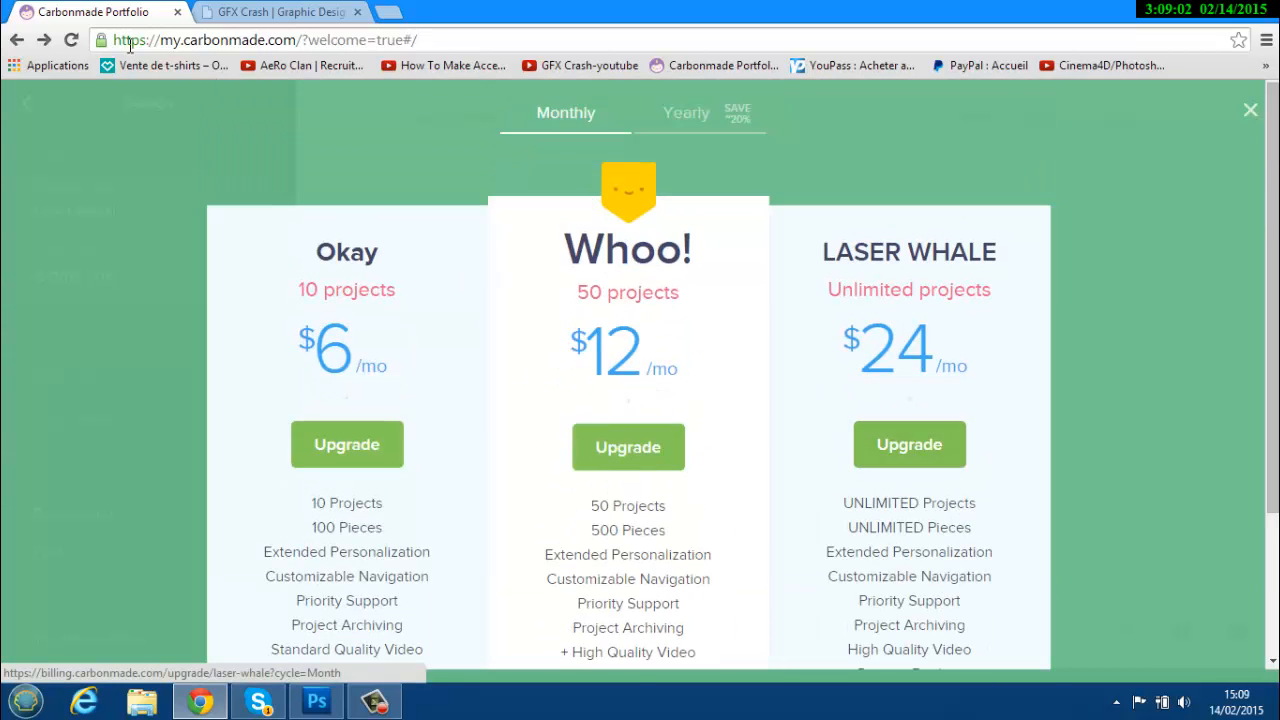
Compare yearly and monthly plan prices, then go back and reload to close the pricing overlay.
left_click(13, 43)
left_click(13, 43)
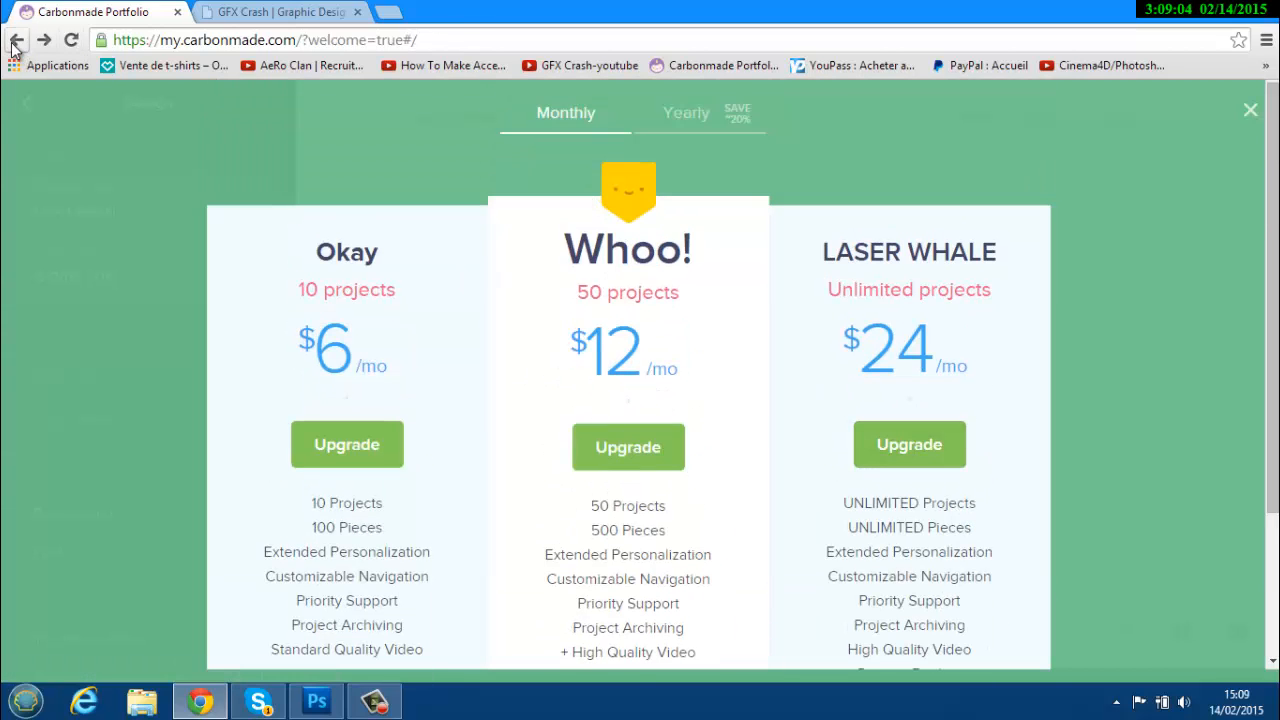
left_click(13, 43)
scroll(449, 391, "down", 2)
scroll(449, 391, "up", 2)
left_click(680, 130)
left_click(553, 117)
left_click(13, 43)
left_click(13, 45)
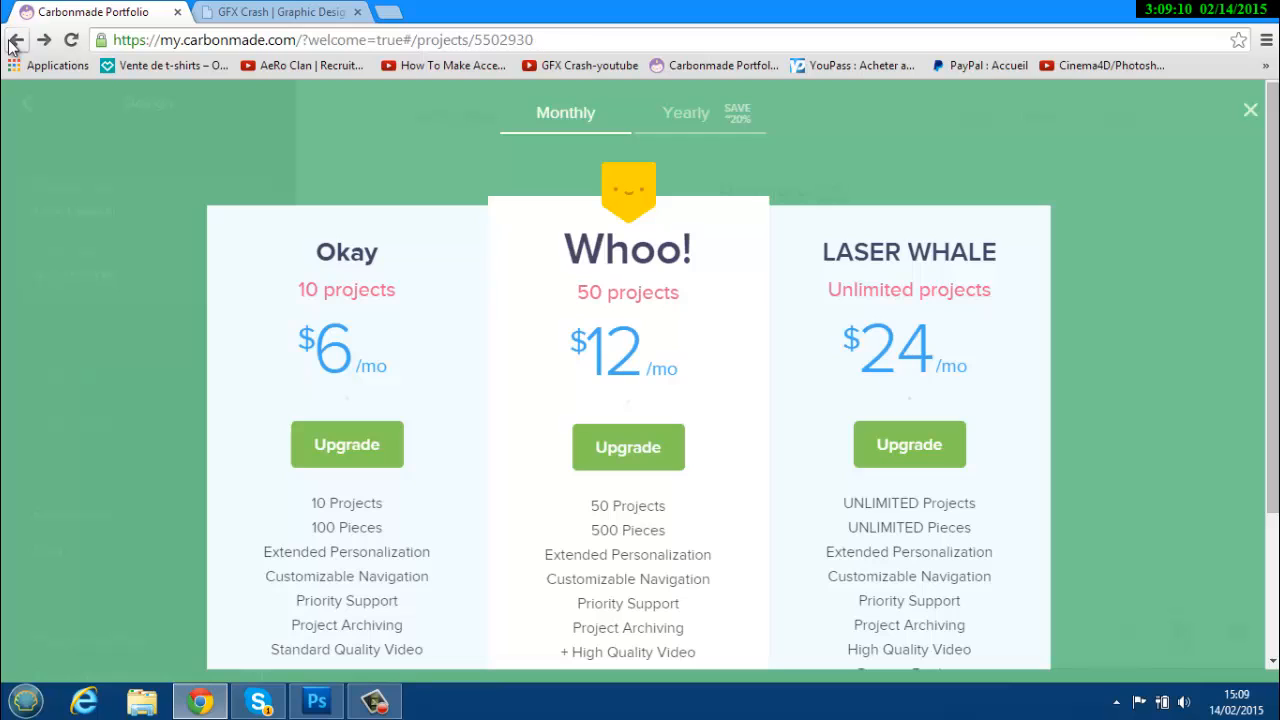
left_click(70, 40)
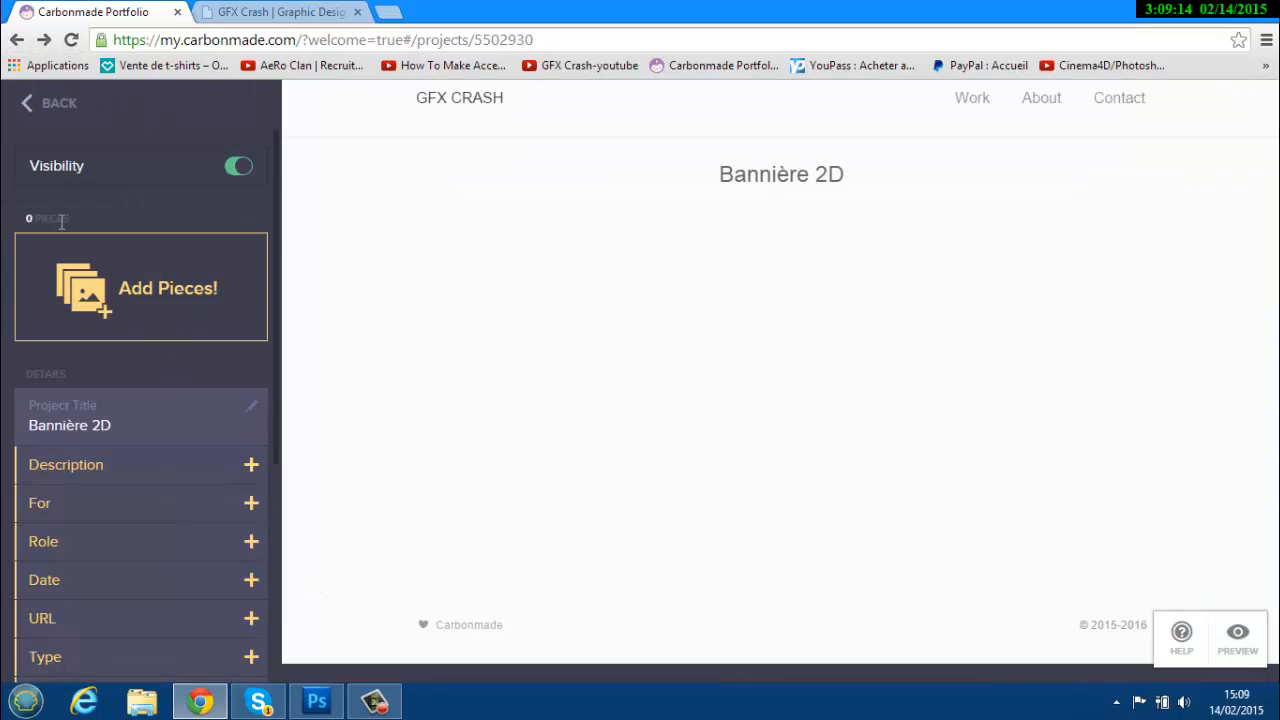
In Design settings, set the portfolio background to dark, matching the original GFX Crash site.
left_click(42, 104)
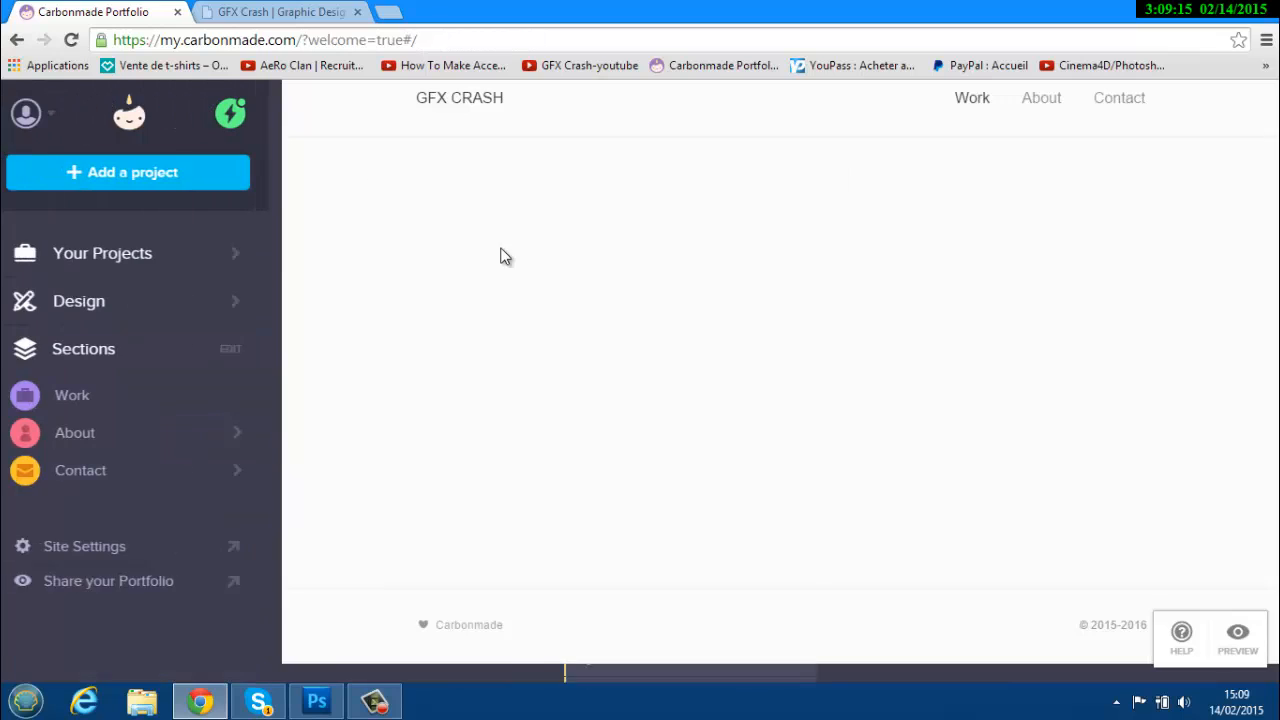
left_click(100, 315)
scroll(149, 424, "down", 3)
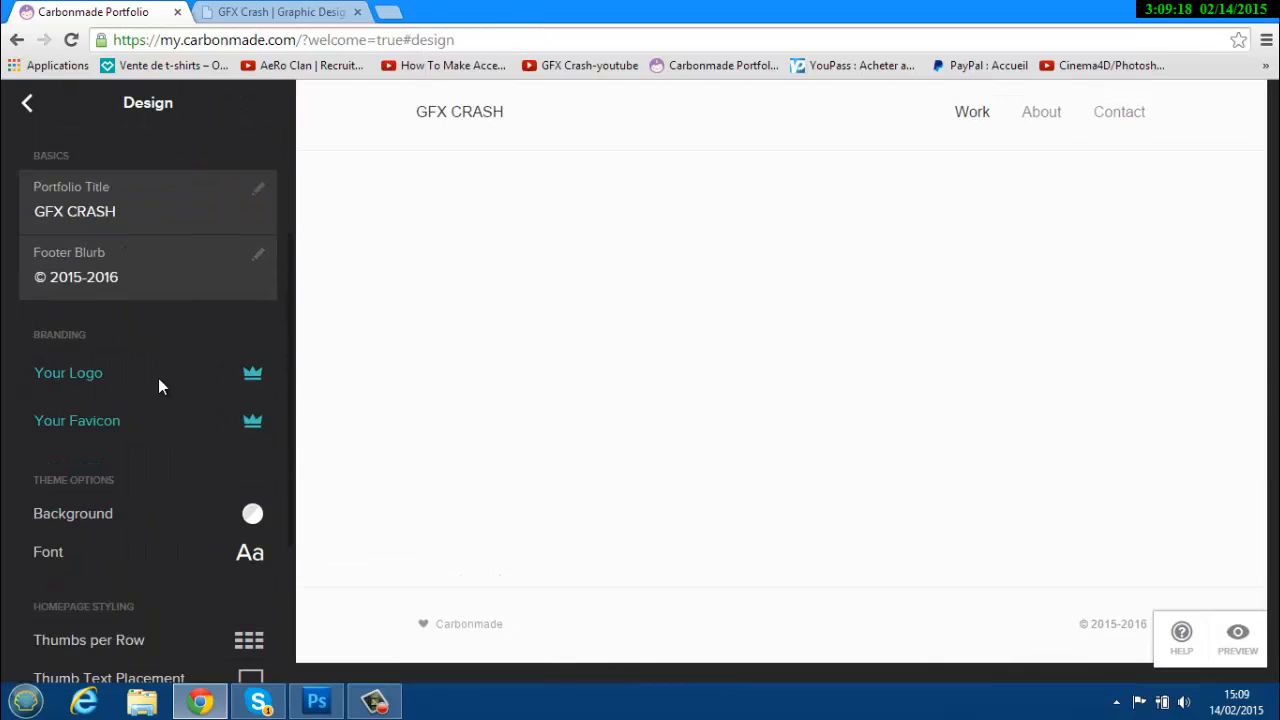
scroll(175, 395, "down", 1)
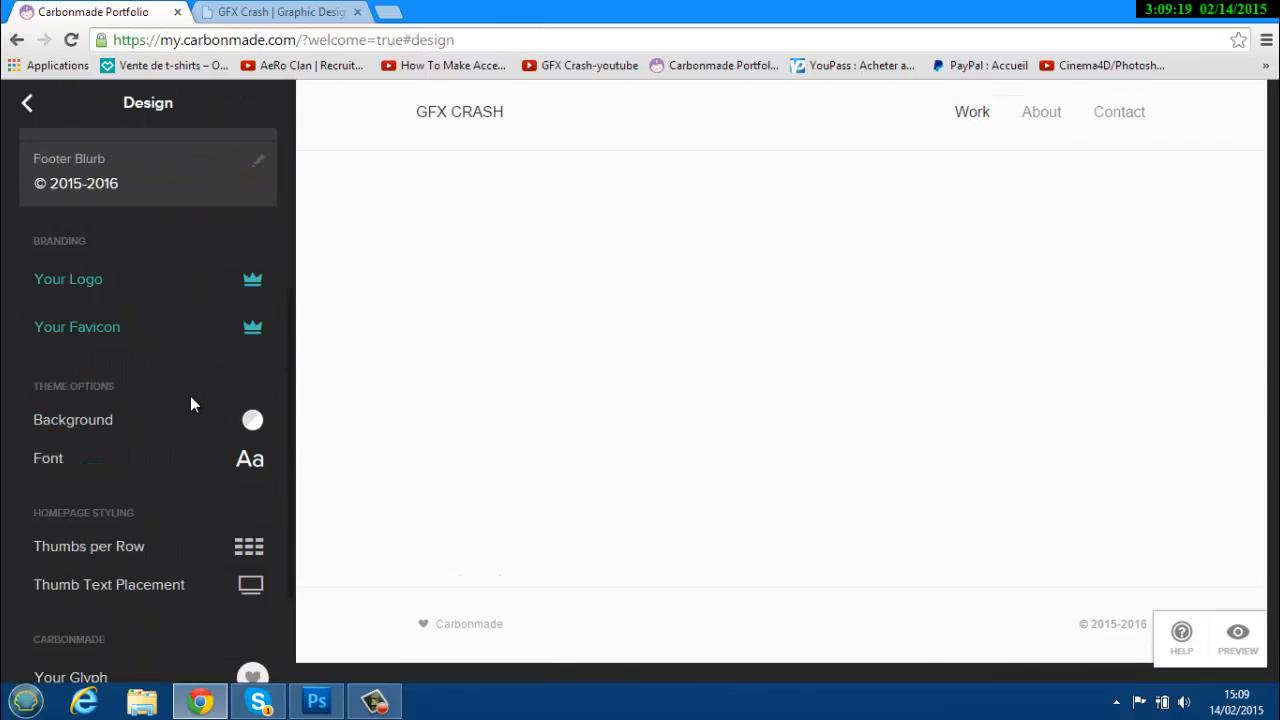
left_click(253, 420)
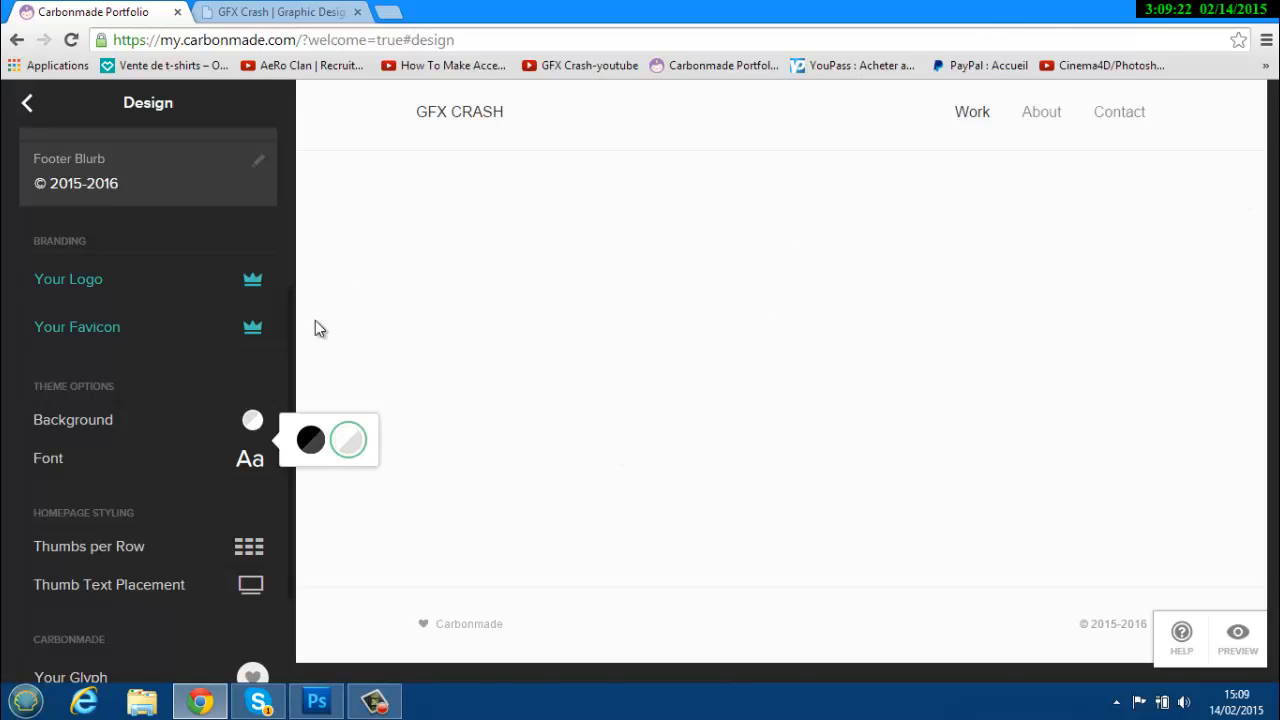
left_click(296, 6)
left_click(28, 8)
left_click(310, 439)
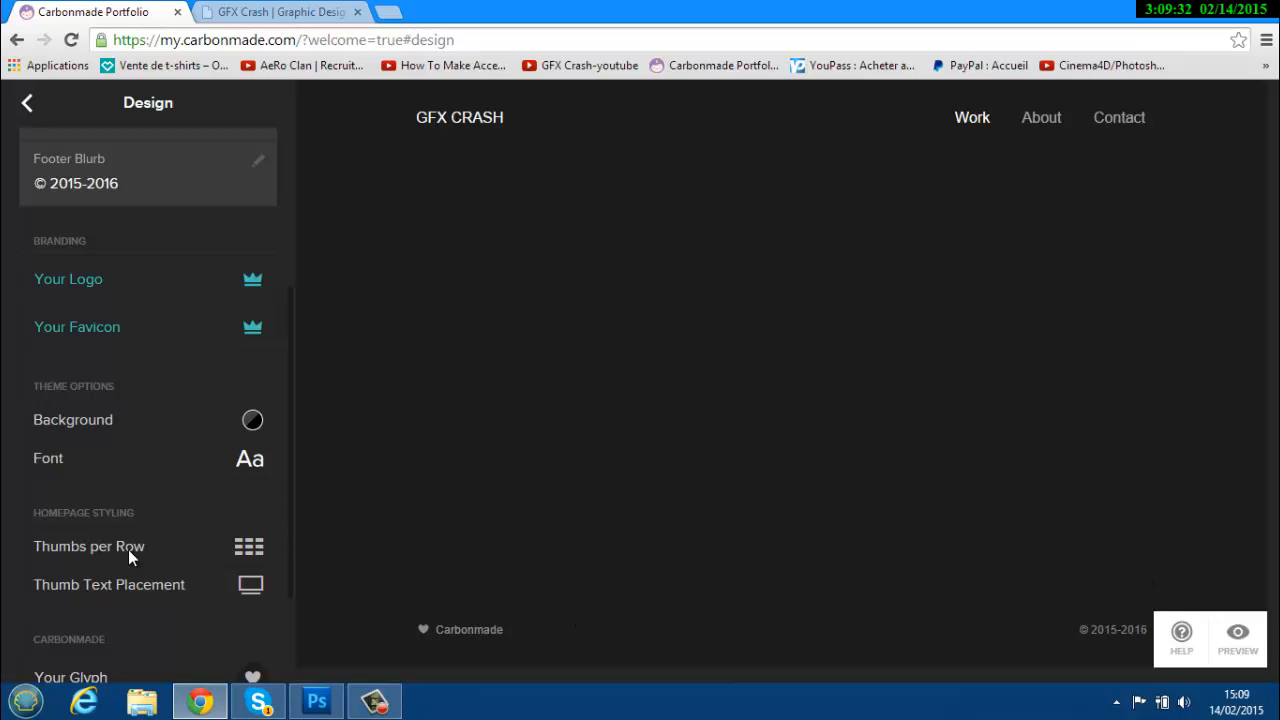
scroll(200, 555, "down", 3)
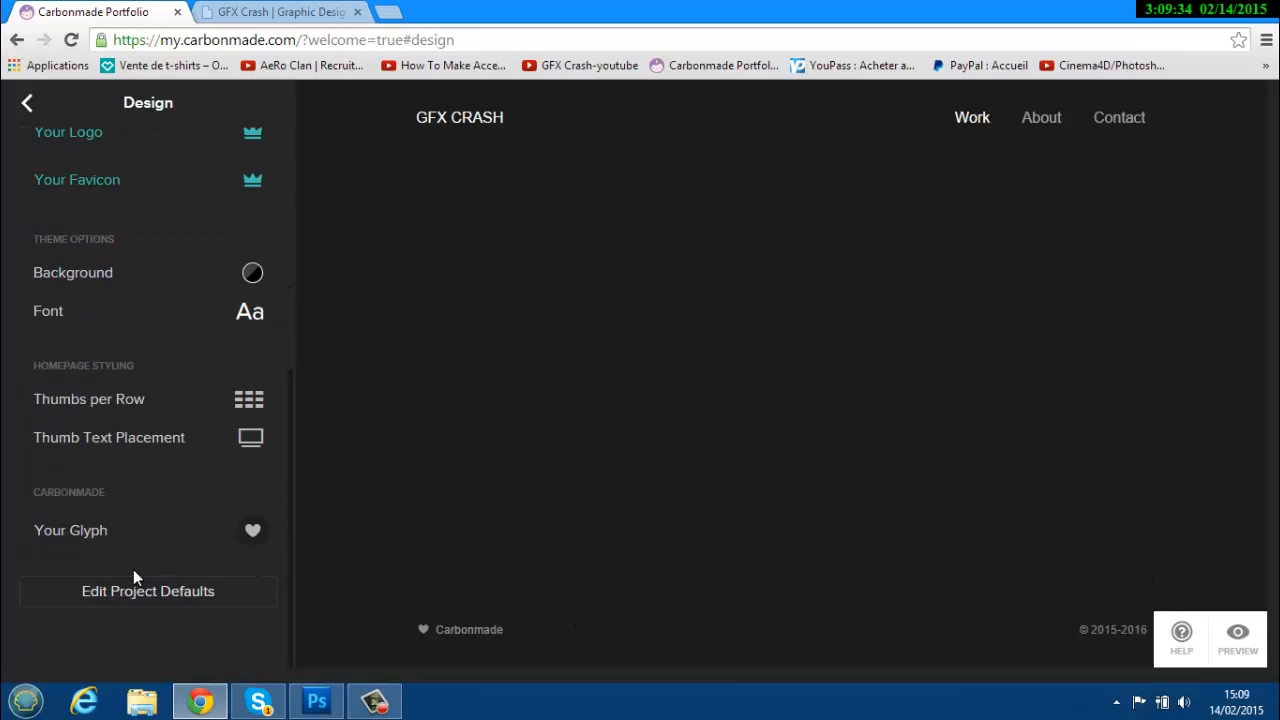
scroll(133, 569, "up", 8)
Open the Bannière 2D project from Your Projects and start adding pieces from the computer.
left_click(27, 104)
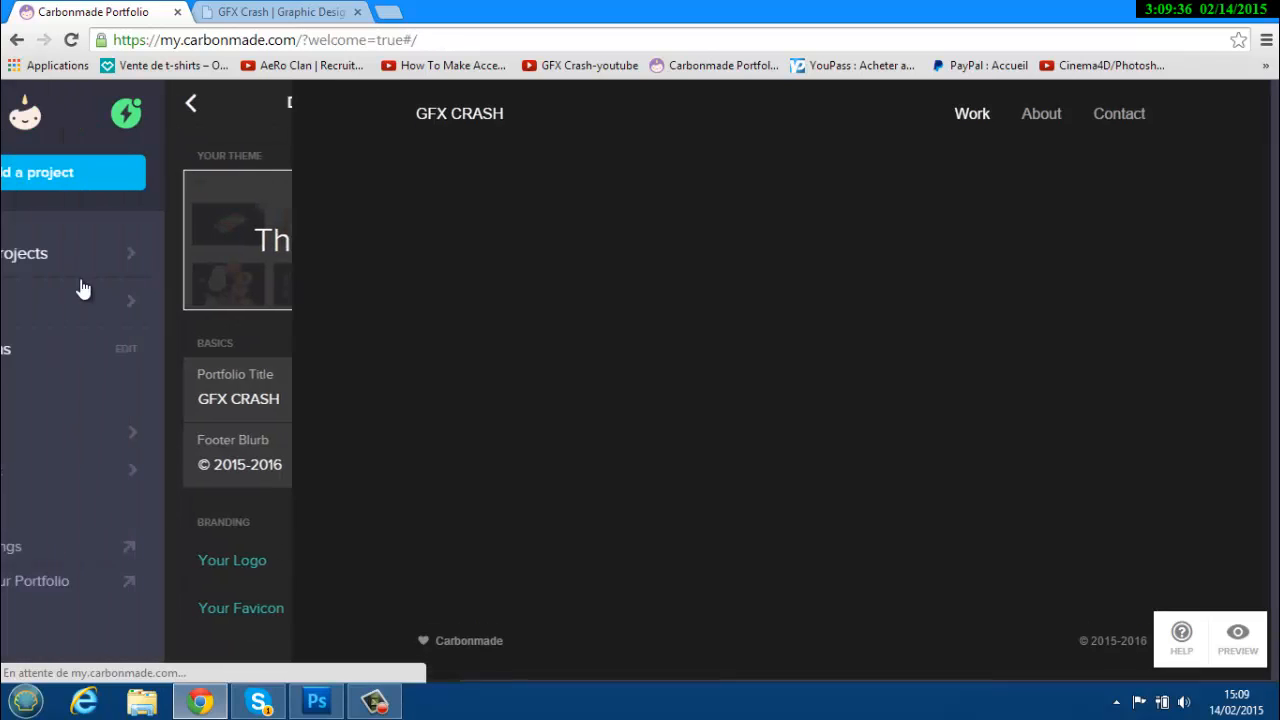
left_click(97, 253)
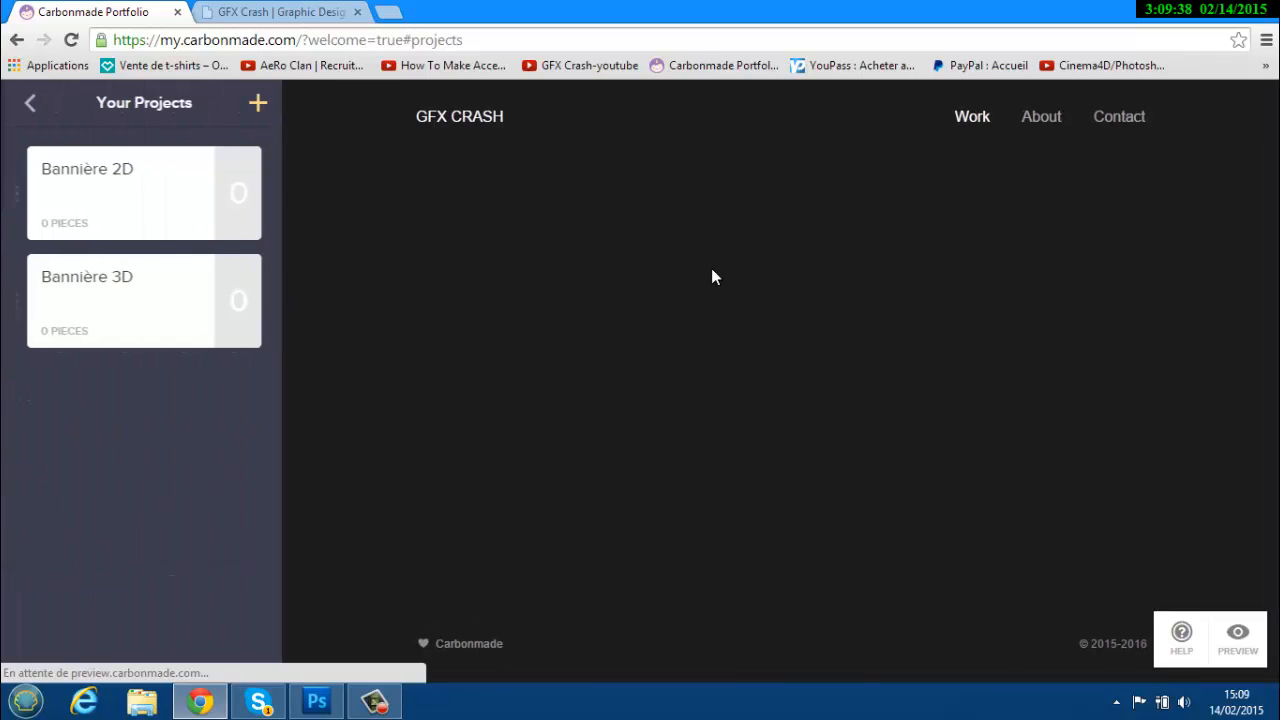
left_click(160, 196)
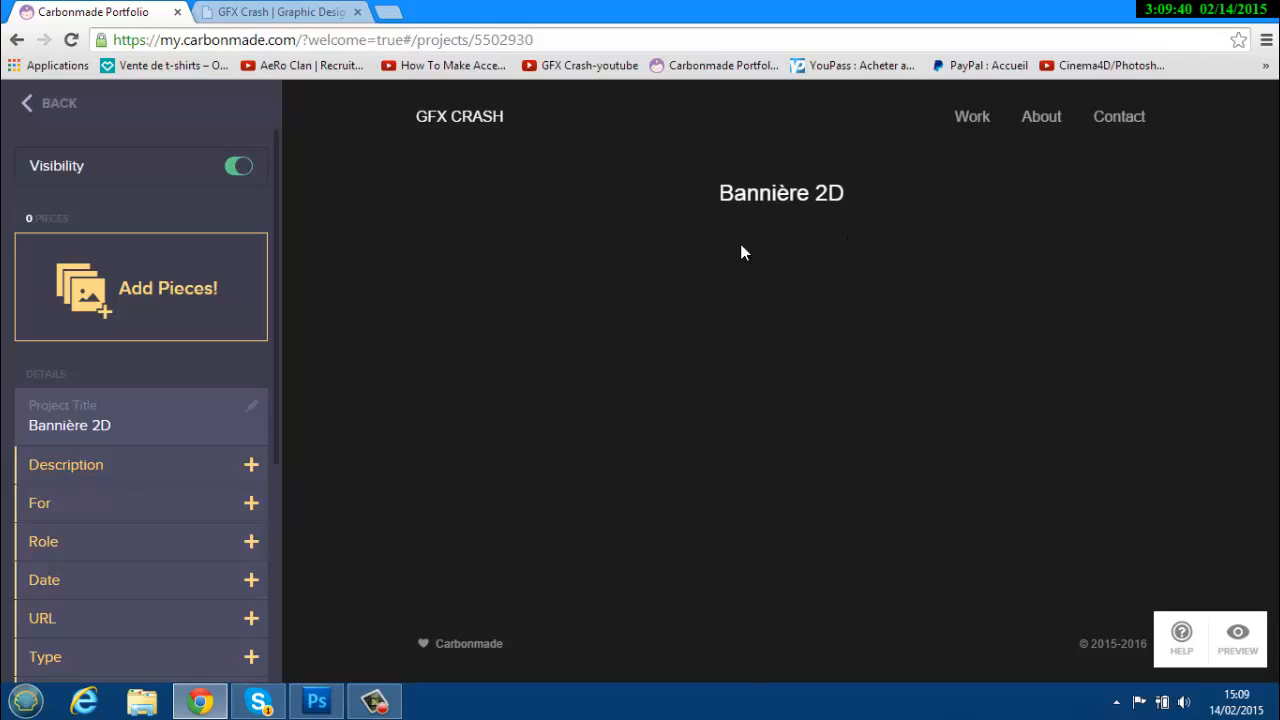
left_click(130, 287)
left_click(663, 409)
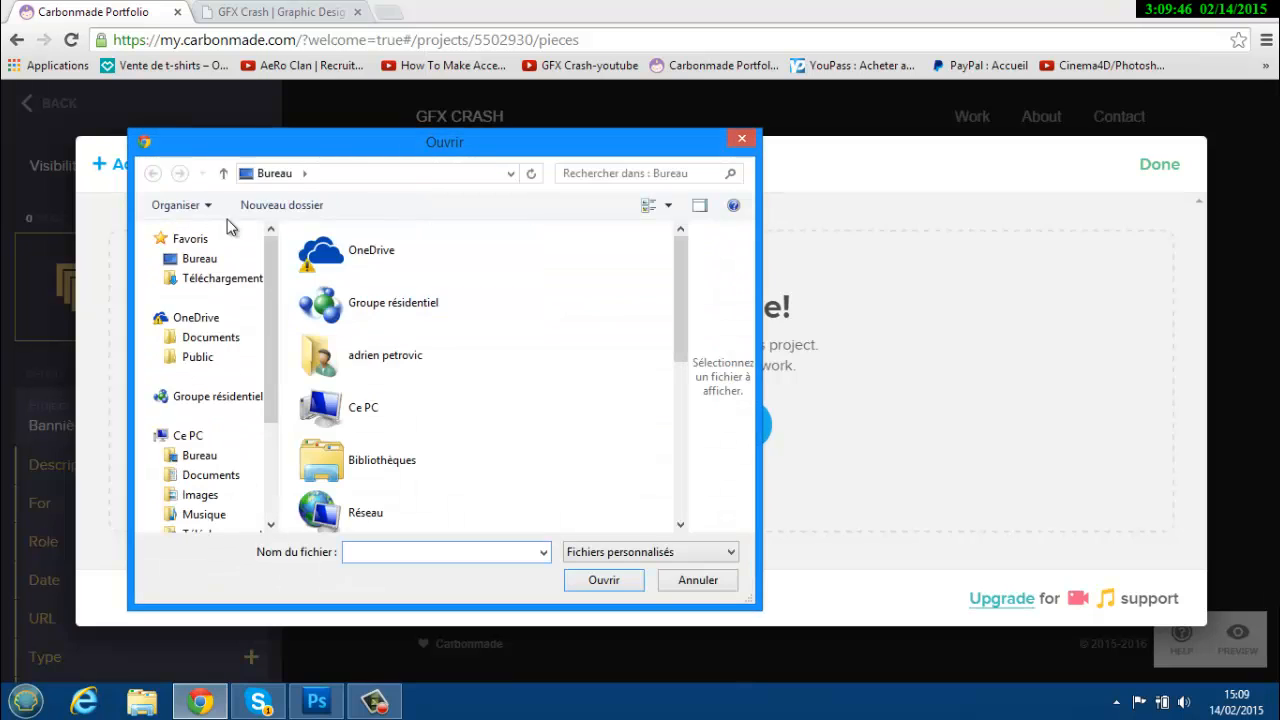
Upload the banner PNG from Bannière By Moi > Bannière 2D > Bannière 2D-Over Style.
left_click(210, 475)
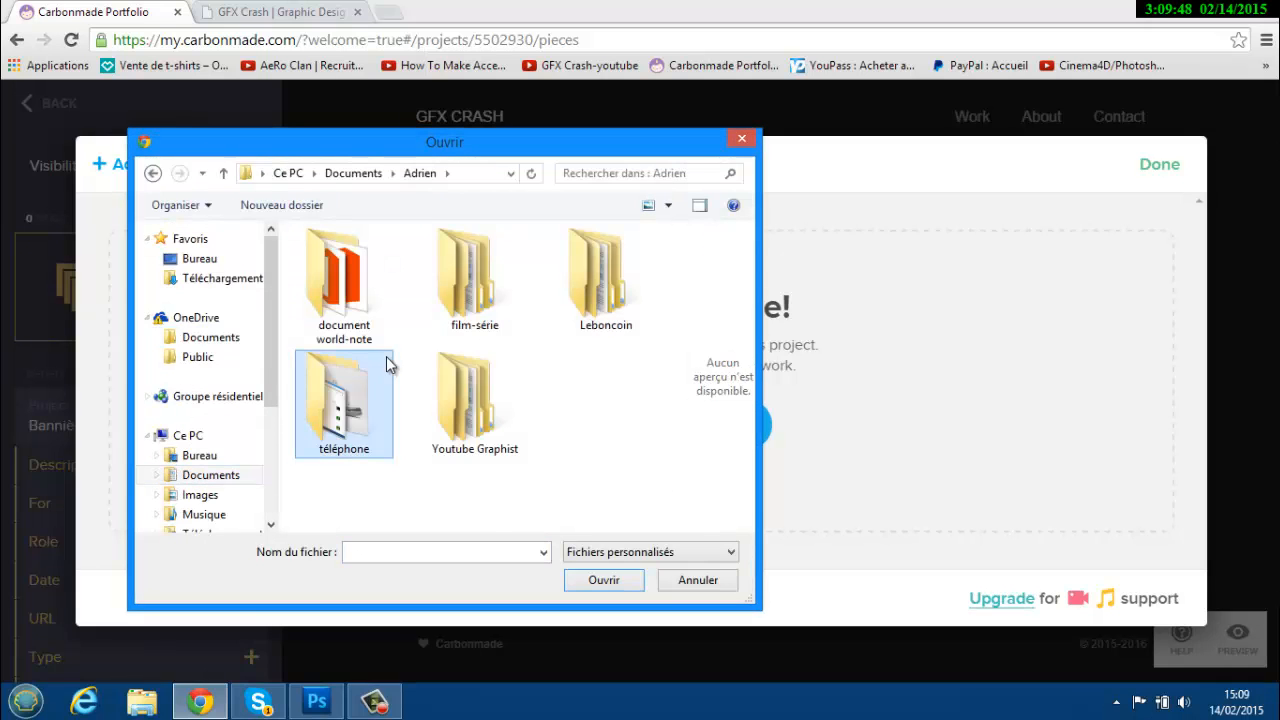
double_click(386, 363)
left_click(153, 173)
double_click(455, 455)
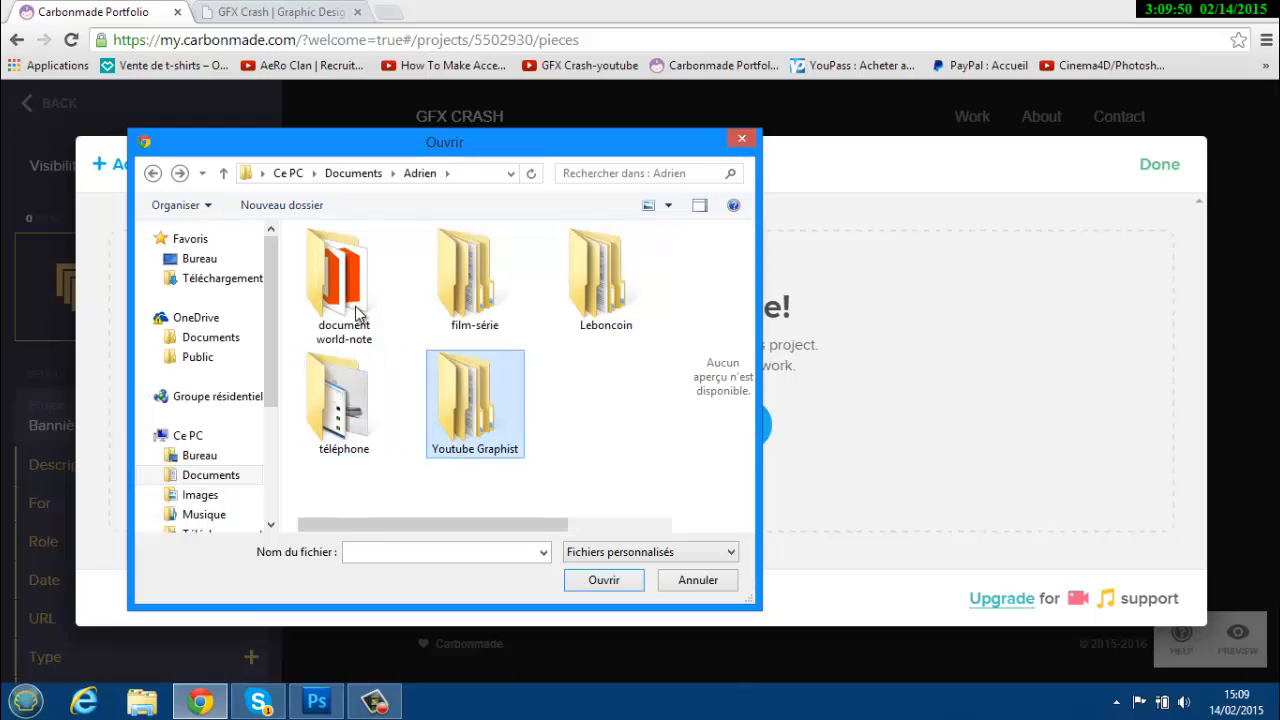
double_click(344, 334)
double_click(338, 275)
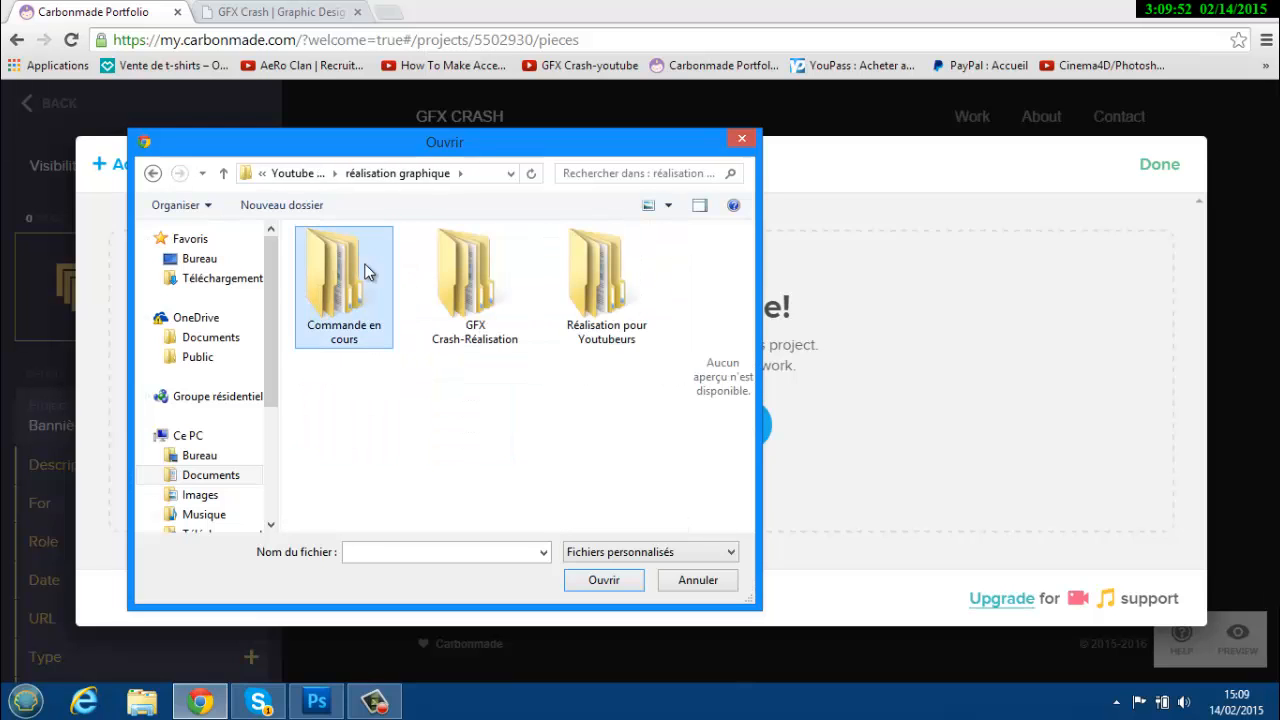
left_click(153, 173)
double_click(475, 292)
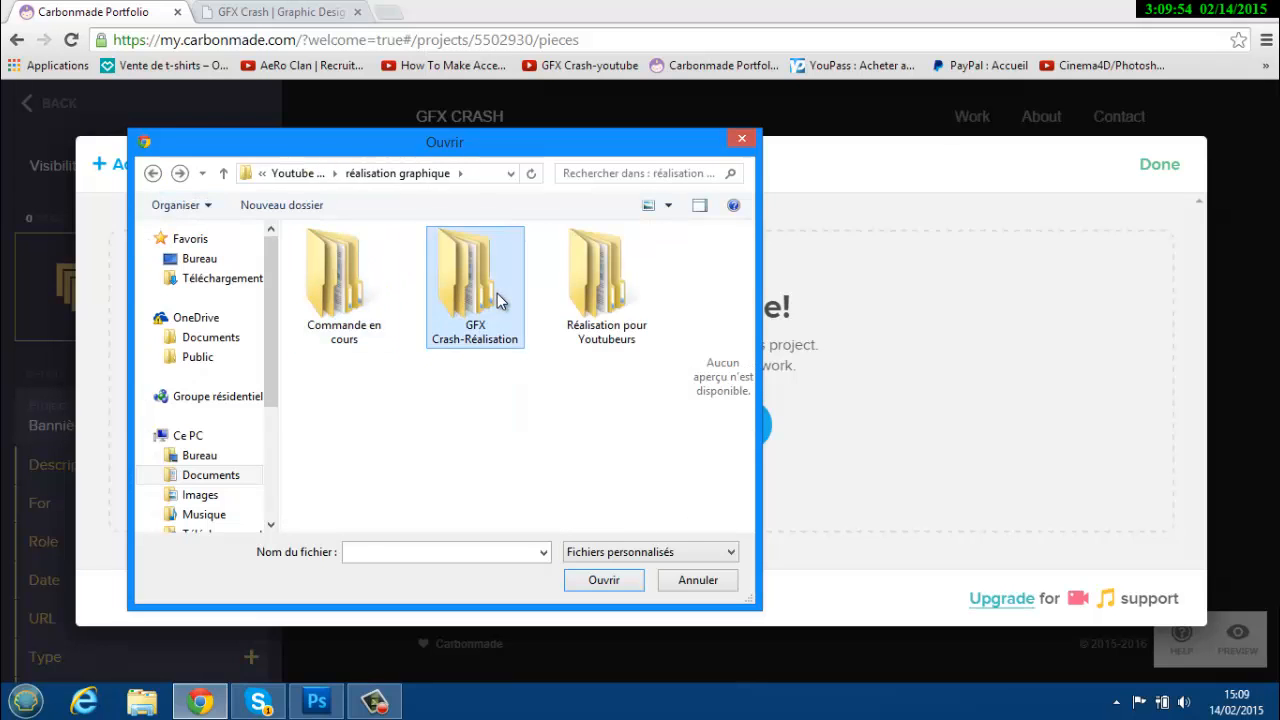
double_click(355, 258)
double_click(348, 261)
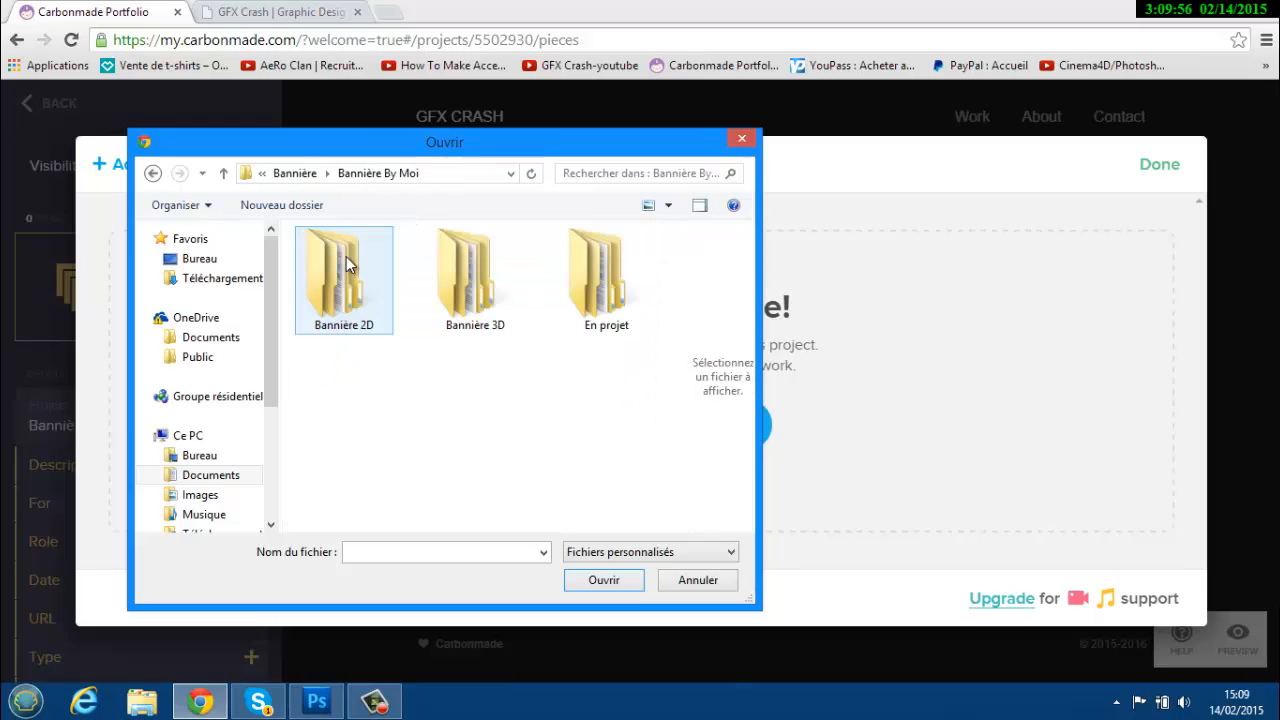
double_click(348, 261)
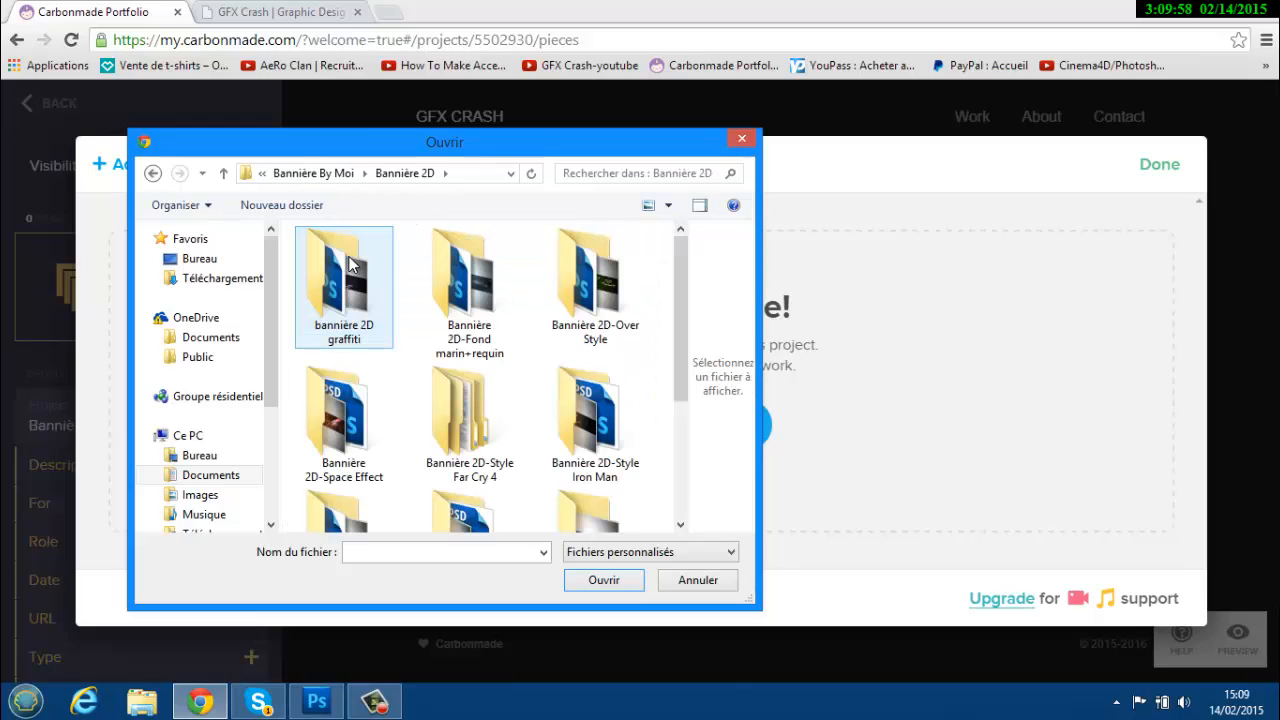
double_click(592, 272)
double_click(476, 283)
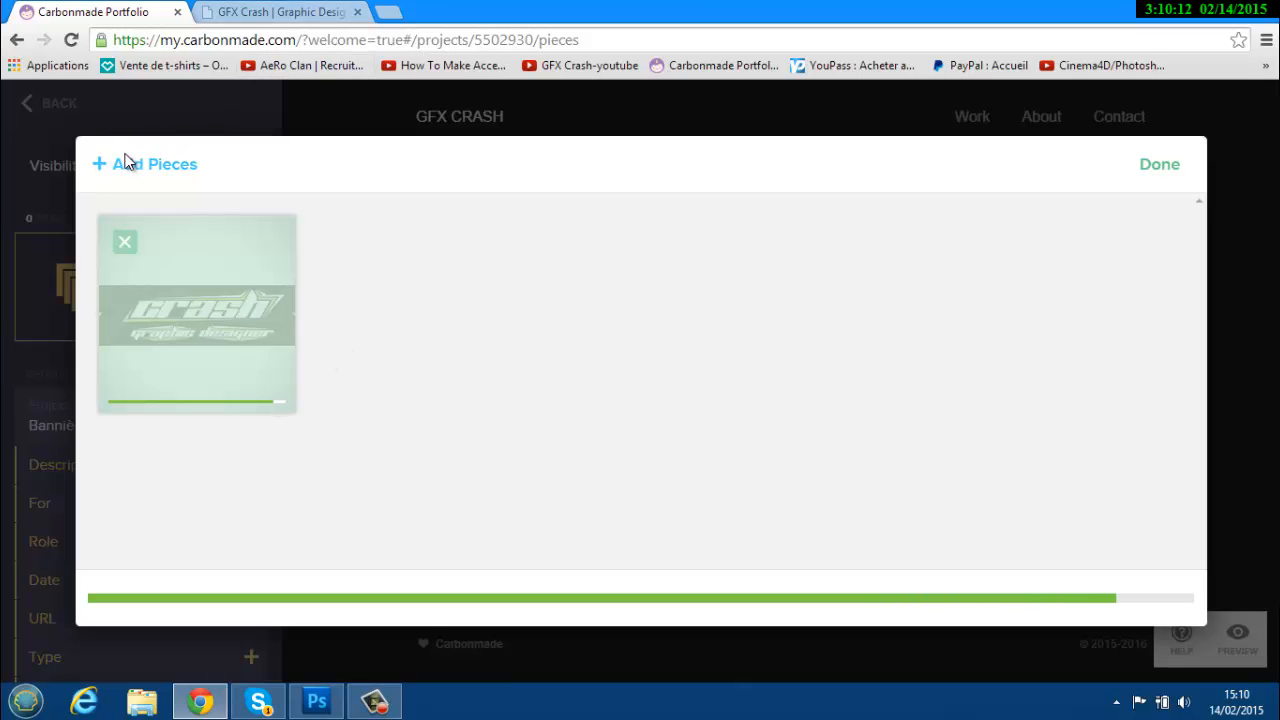
left_click(315, 10)
scroll(786, 249, "down", 10)
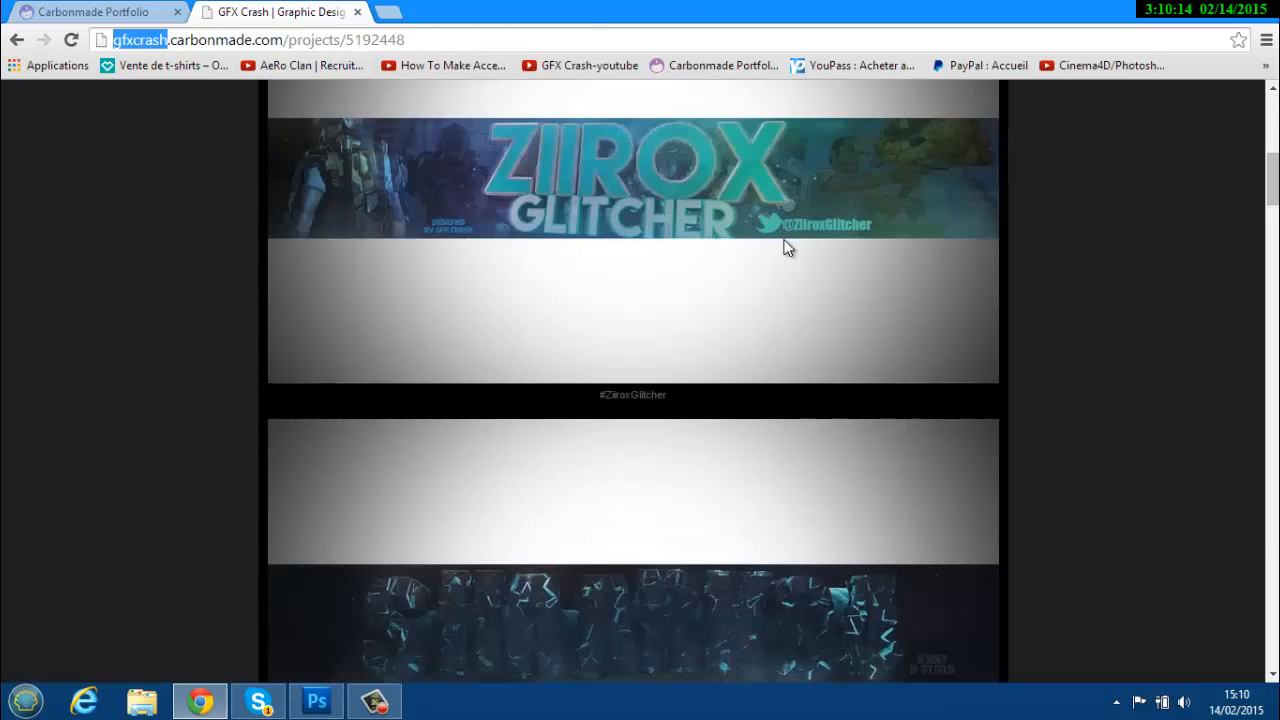
scroll(787, 253, "up", 9)
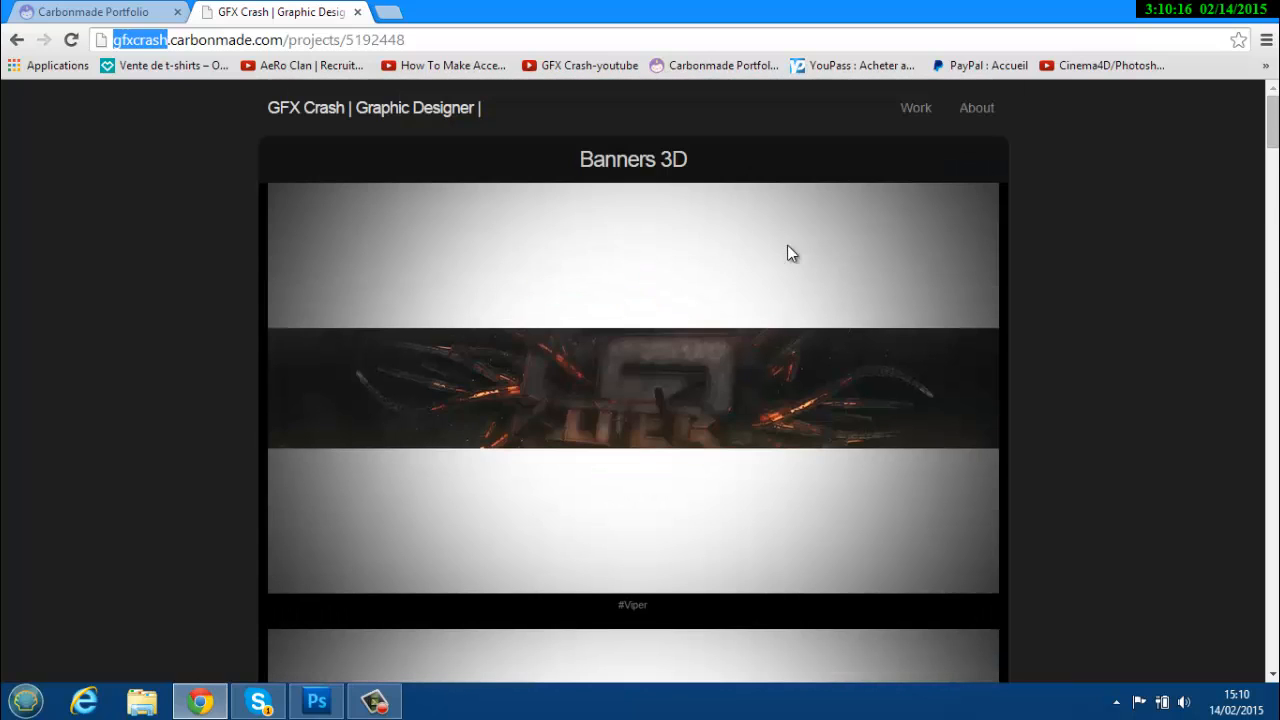
left_click(14, 44)
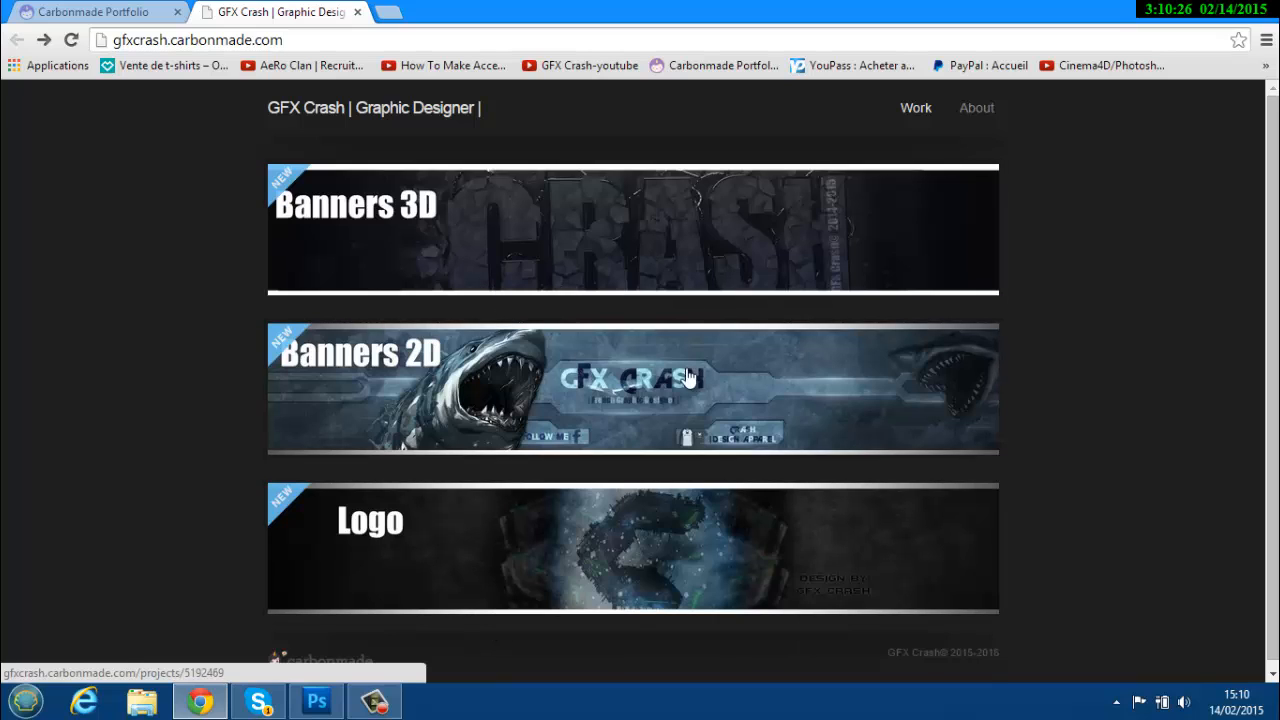
Turn on the Caption Editor and caption the crash banner piece '#Crash'.
left_click(148, 8)
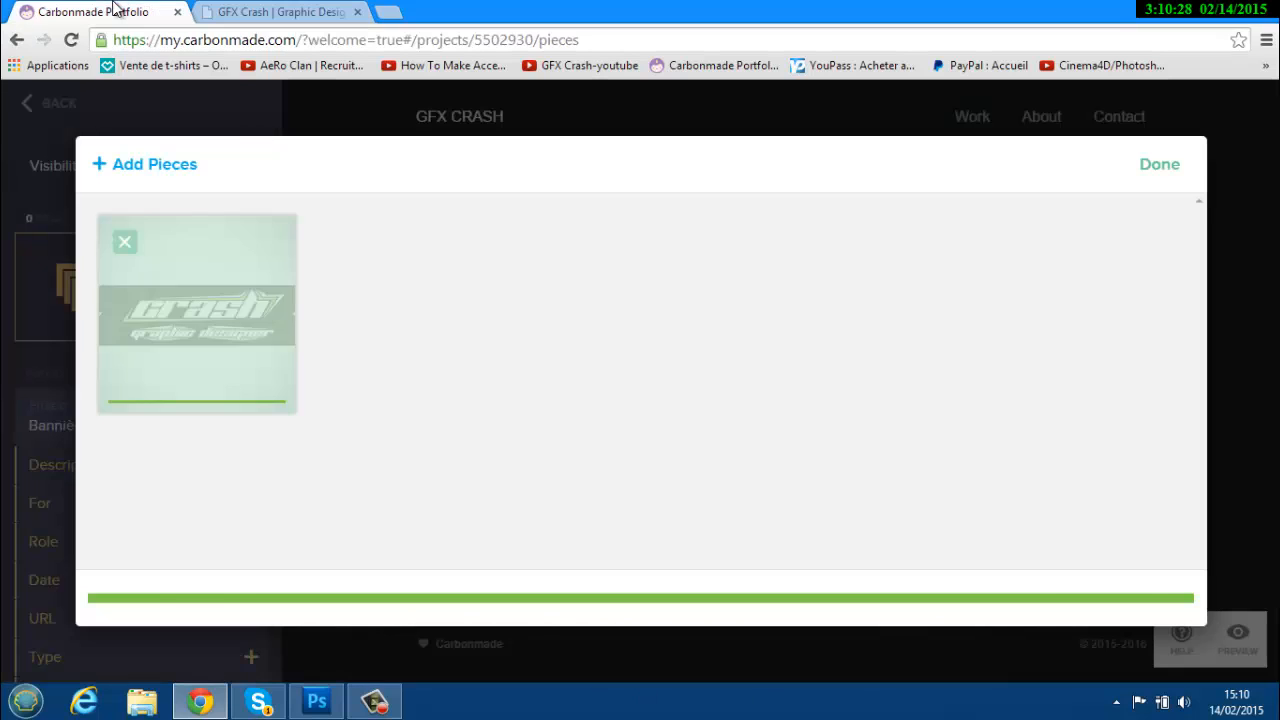
left_click(125, 243)
left_click(129, 530)
left_click(118, 598)
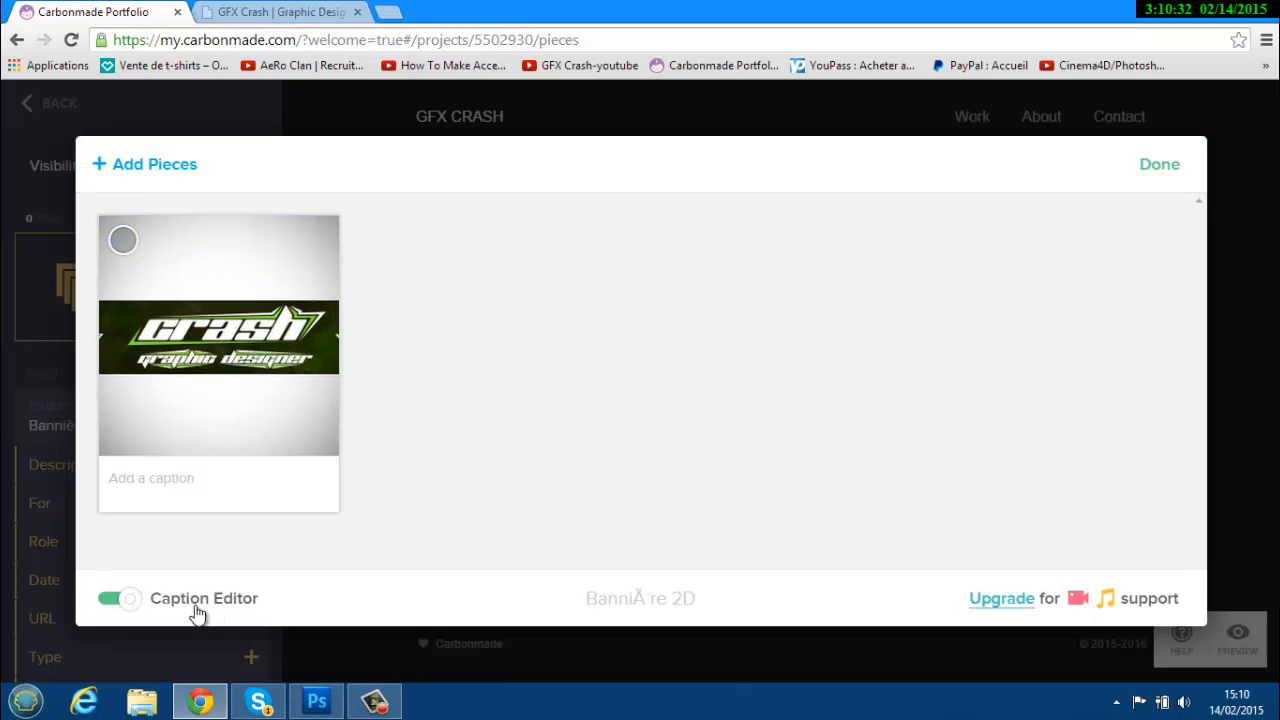
left_click(172, 490)
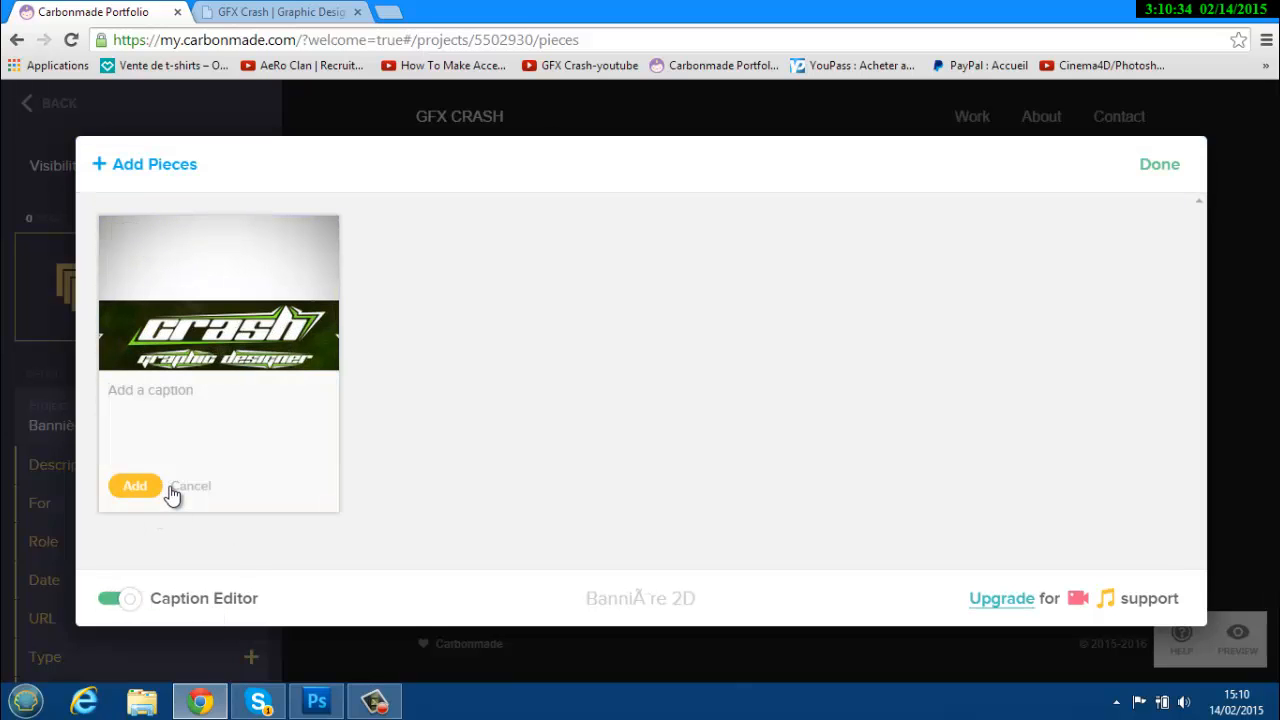
type("#Crash")
left_click(137, 487)
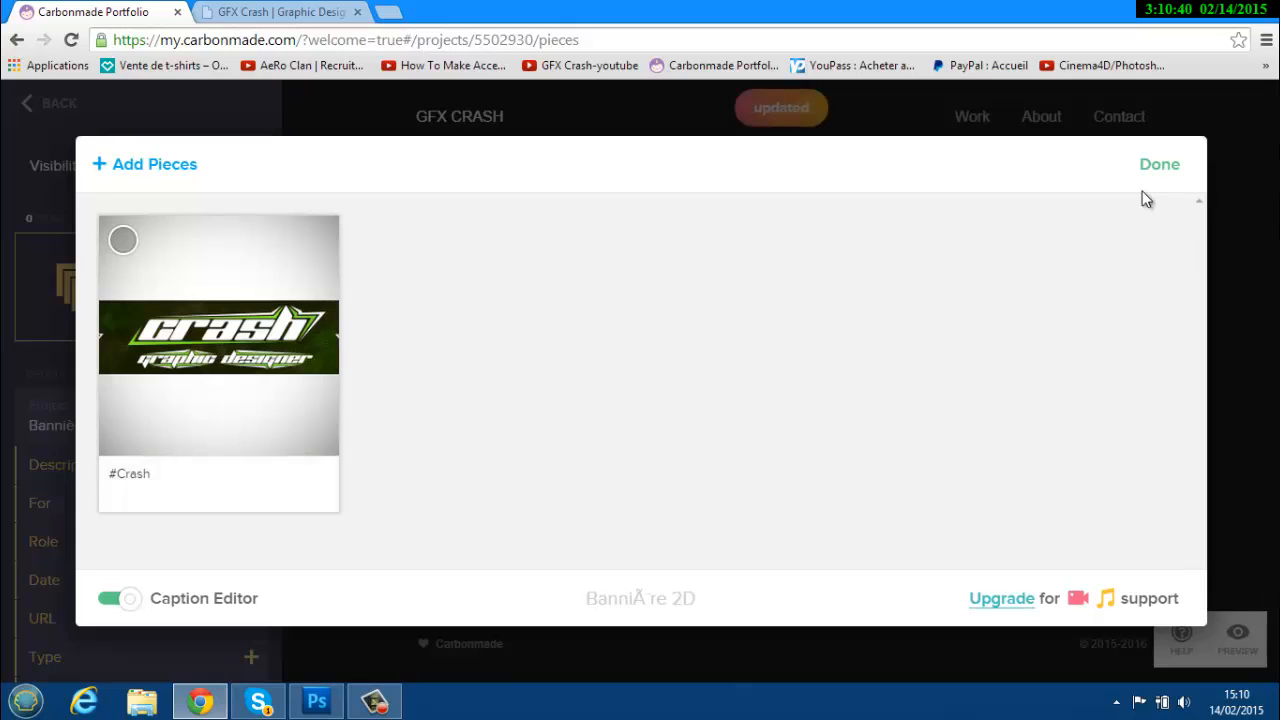
left_click(1160, 165)
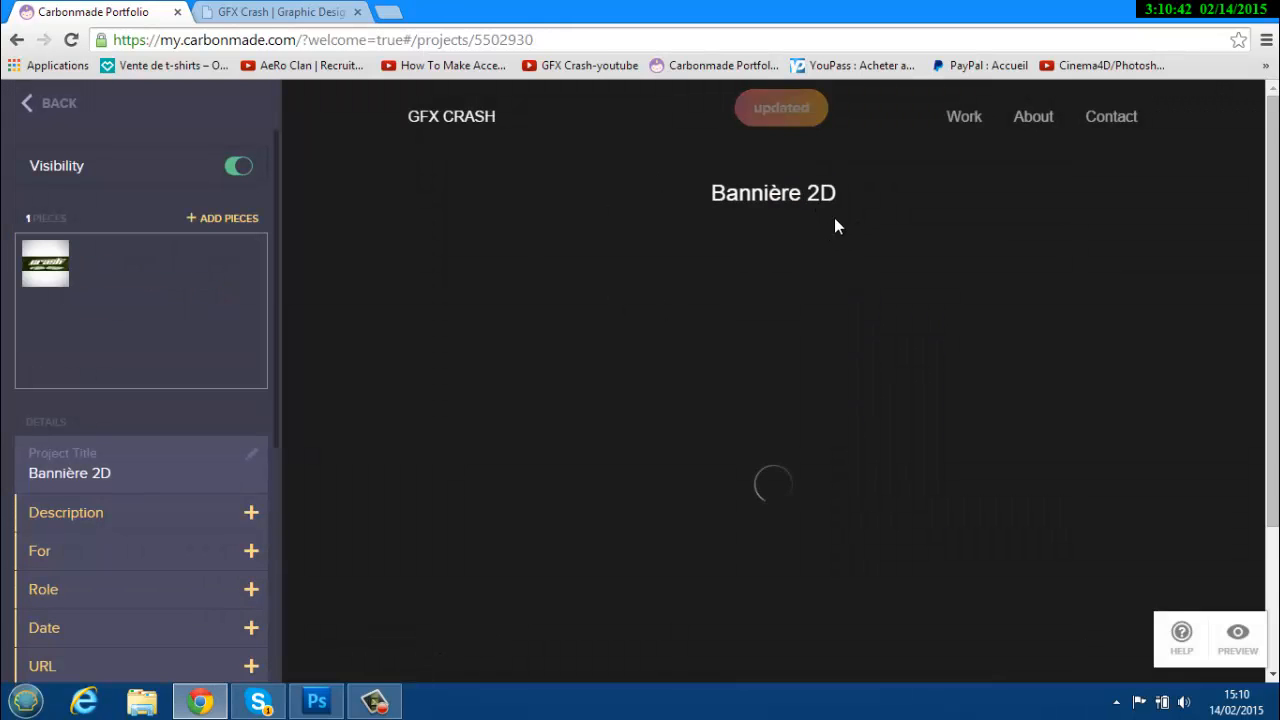
scroll(763, 470, "down", 2)
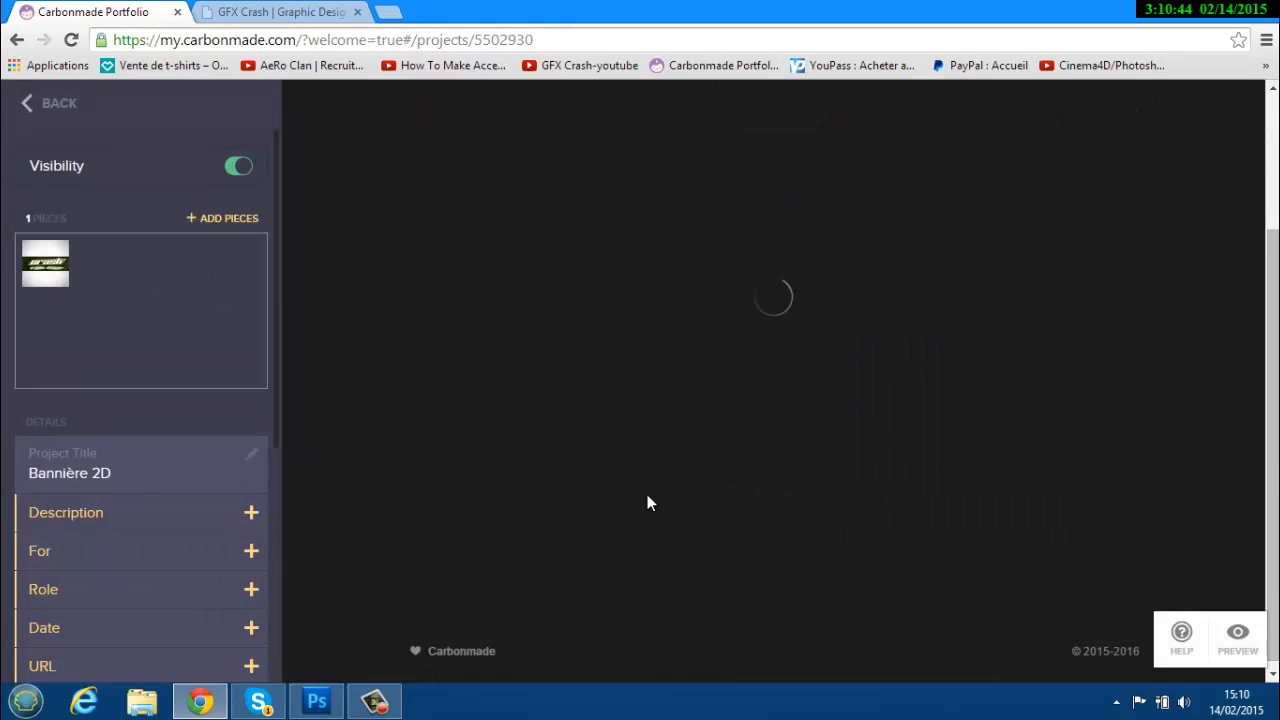
scroll(782, 325, "up", 2)
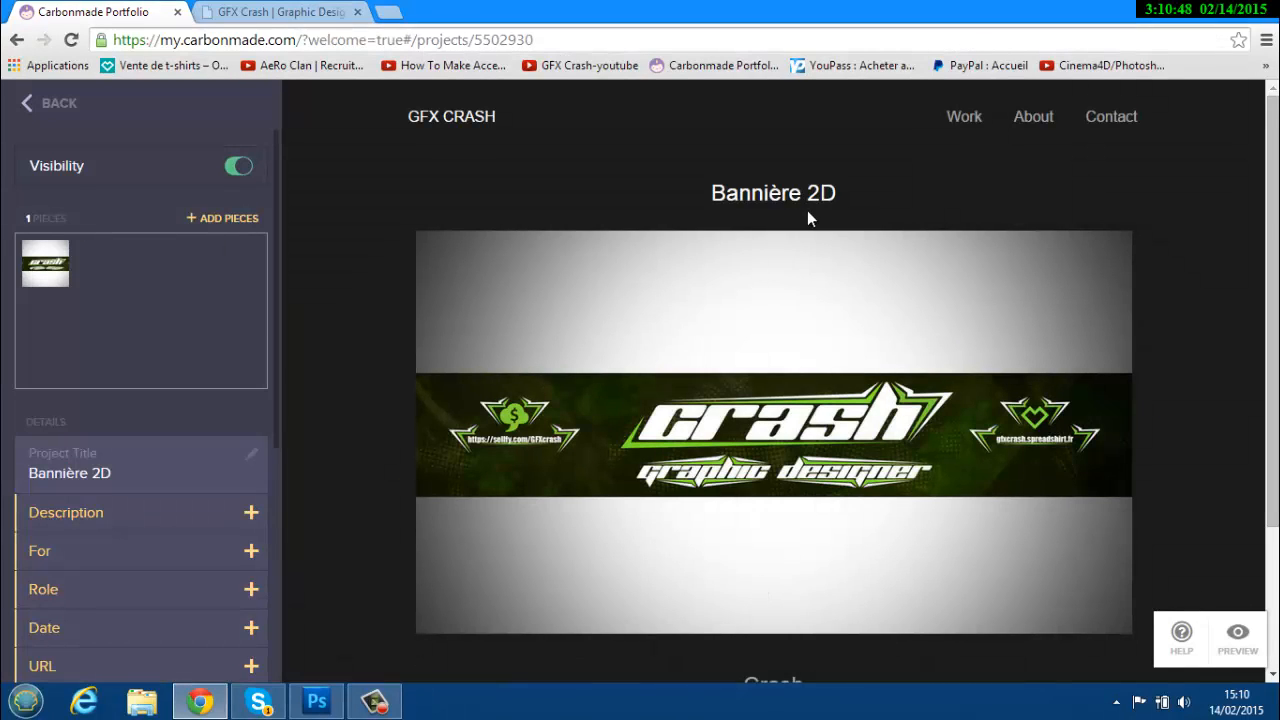
scroll(809, 218, "down", 2)
left_click(189, 329)
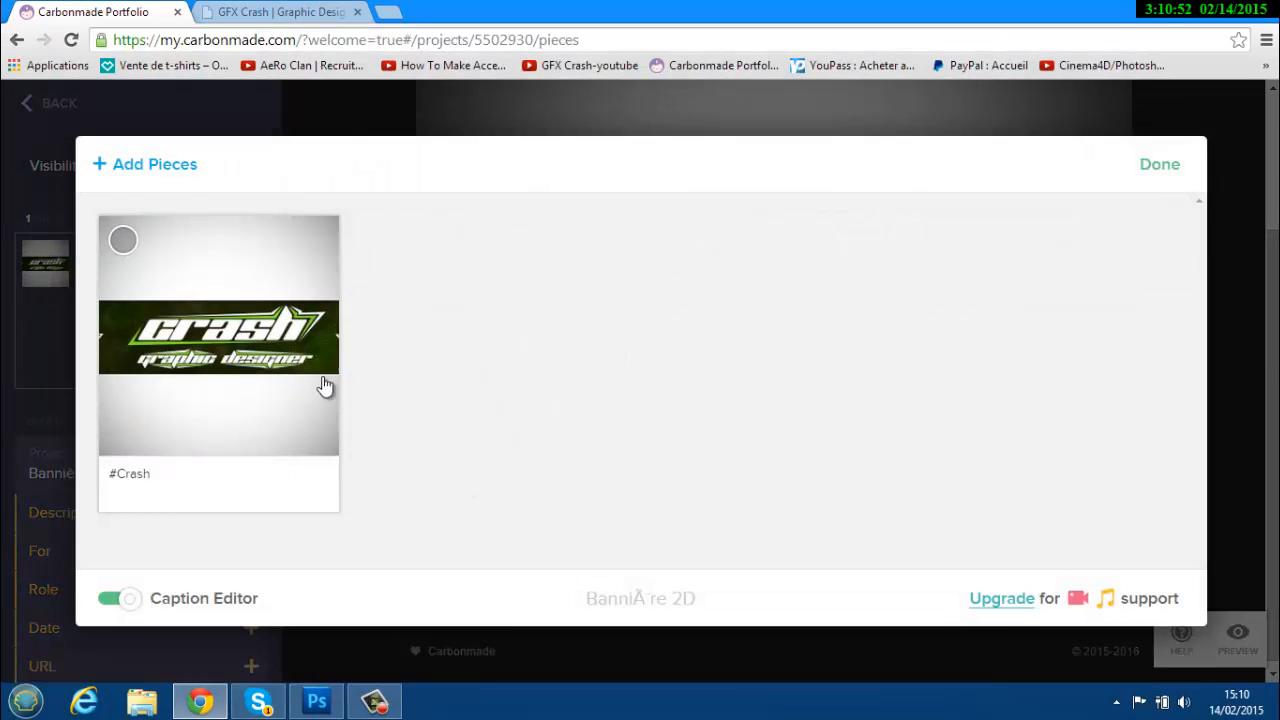
left_click(1158, 165)
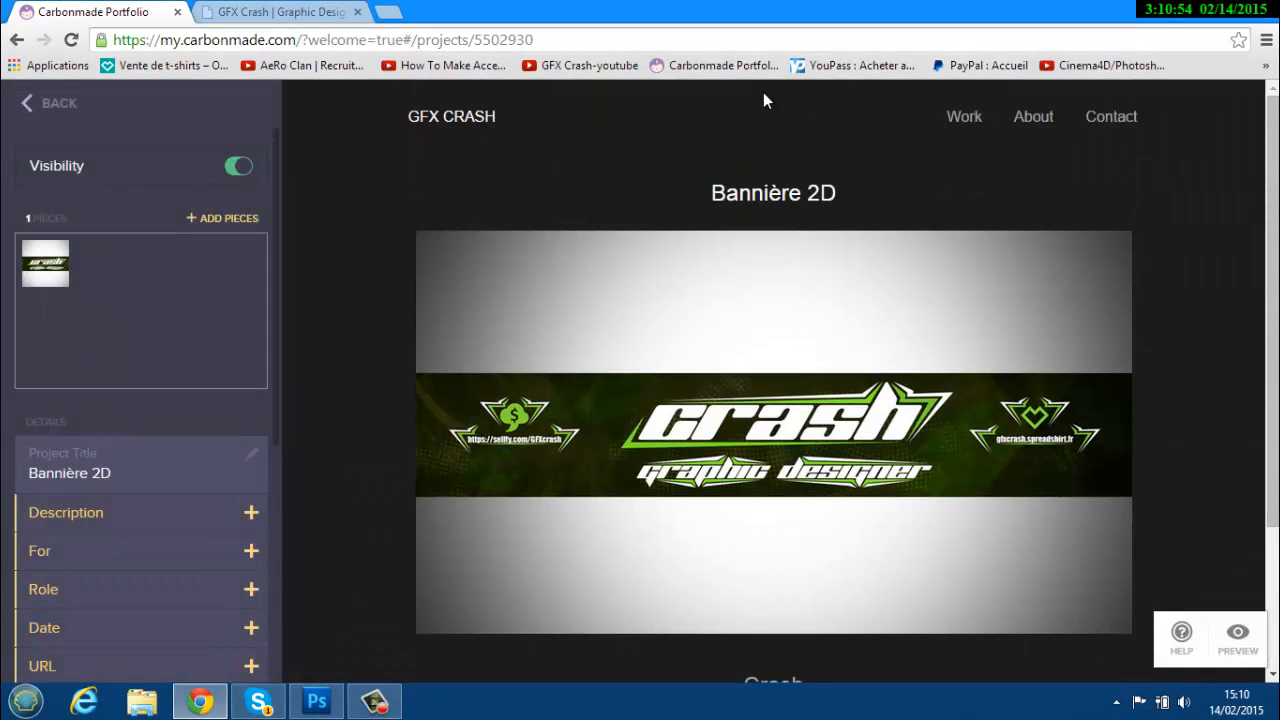
scroll(785, 563, "up", 2)
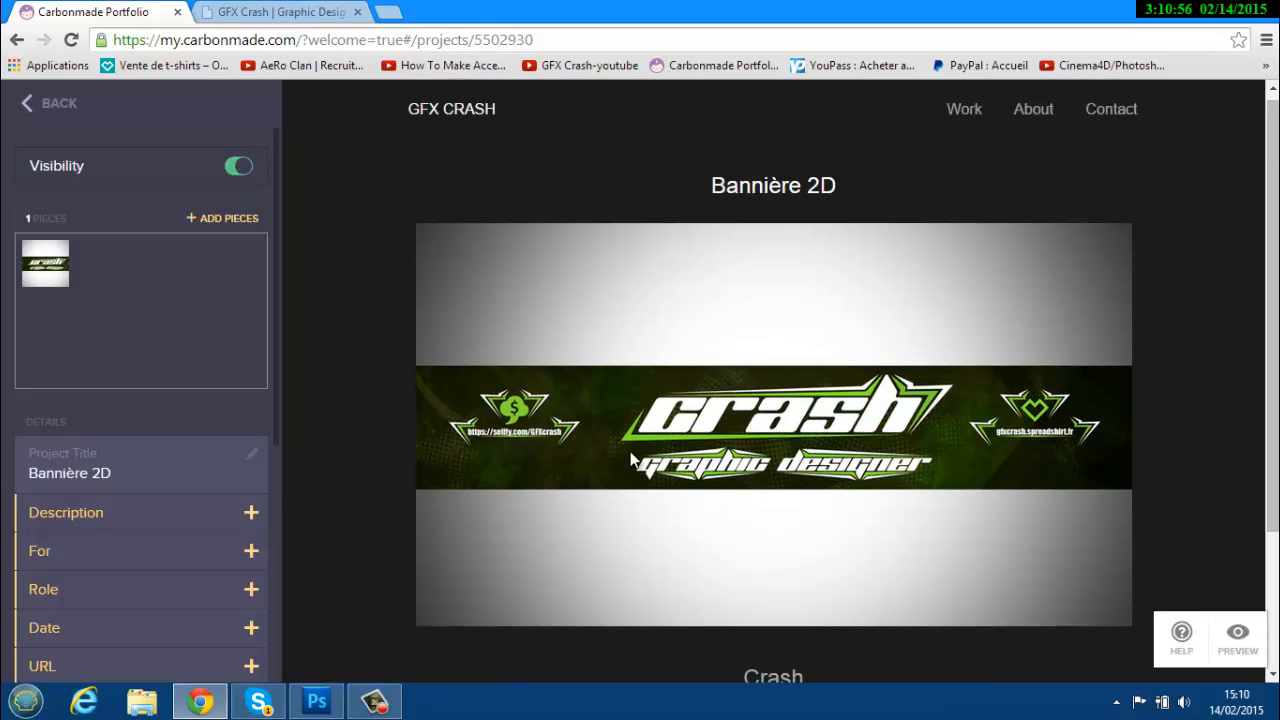
left_click(240, 218)
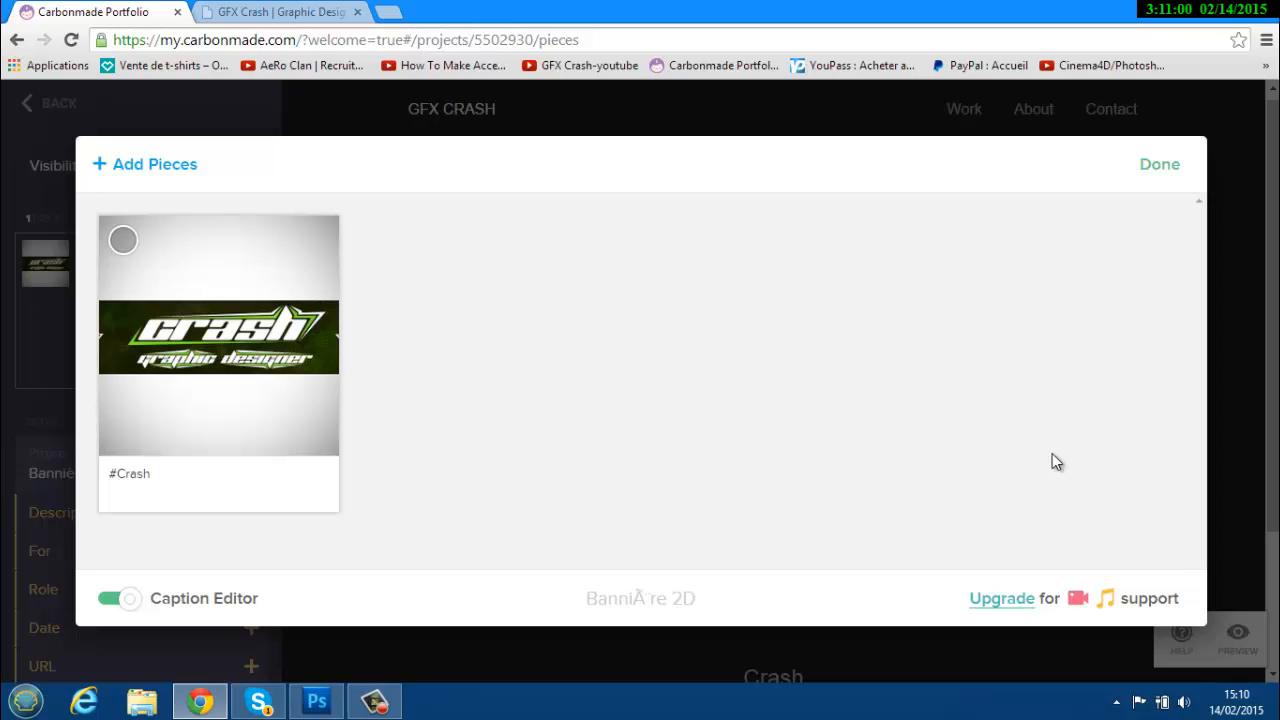
Upload the banner PNG from the Bannière 2D-Fond marin+requin folder as a second piece, then finish.
left_click(148, 166)
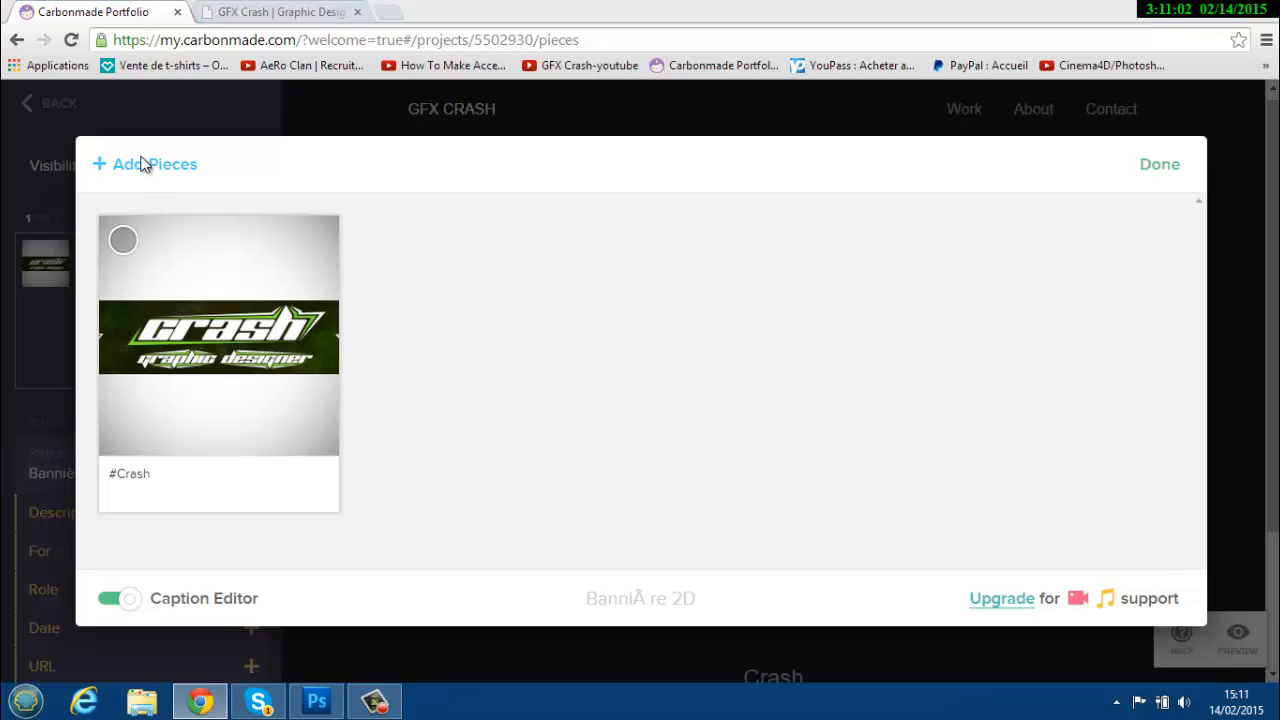
left_click(314, 176)
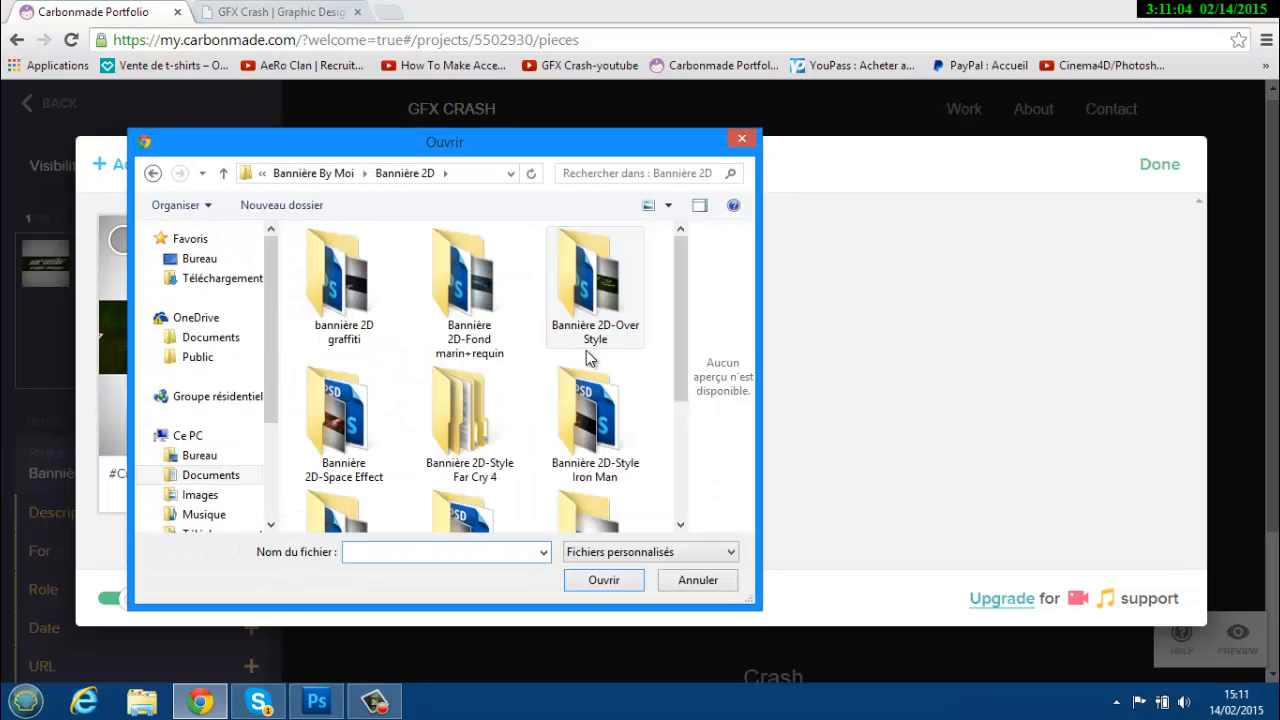
double_click(485, 318)
double_click(485, 318)
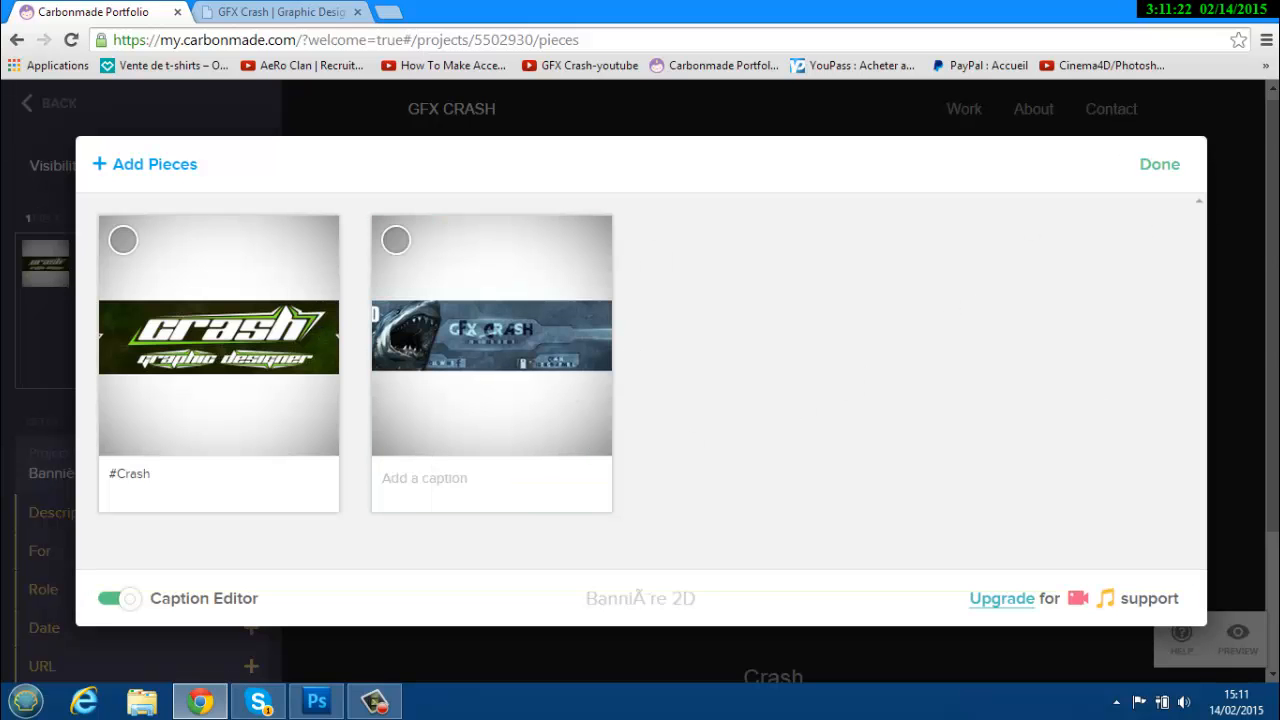
left_click(1158, 165)
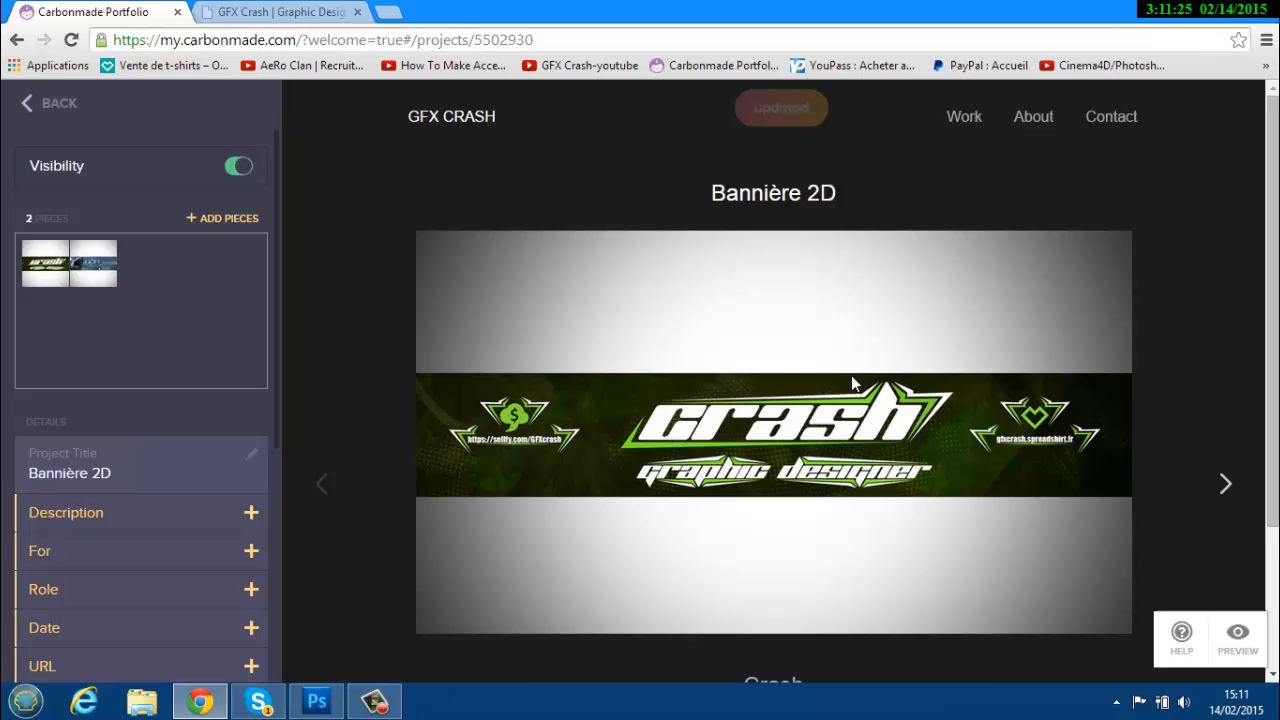
Preview the shark and Crash banner pieces and compare with the old site's Banners 3D project.
left_click(1225, 484)
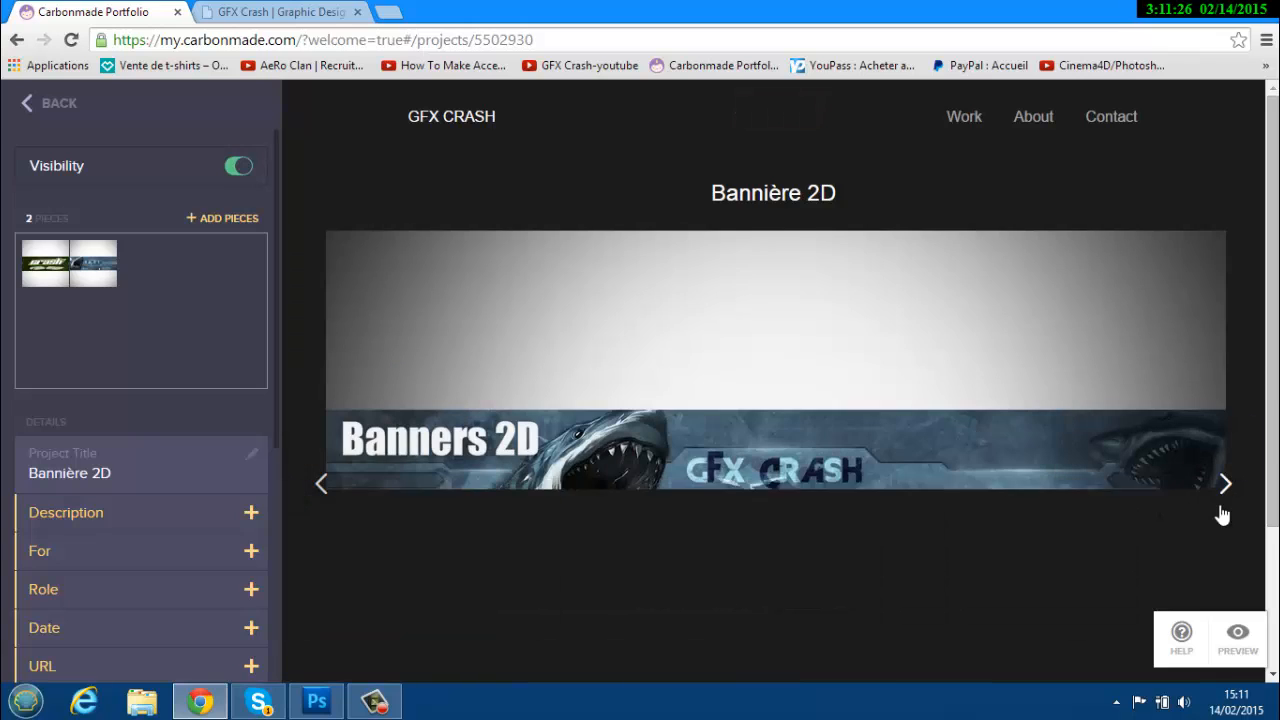
left_click(1235, 505)
scroll(40, 450, "down", 4)
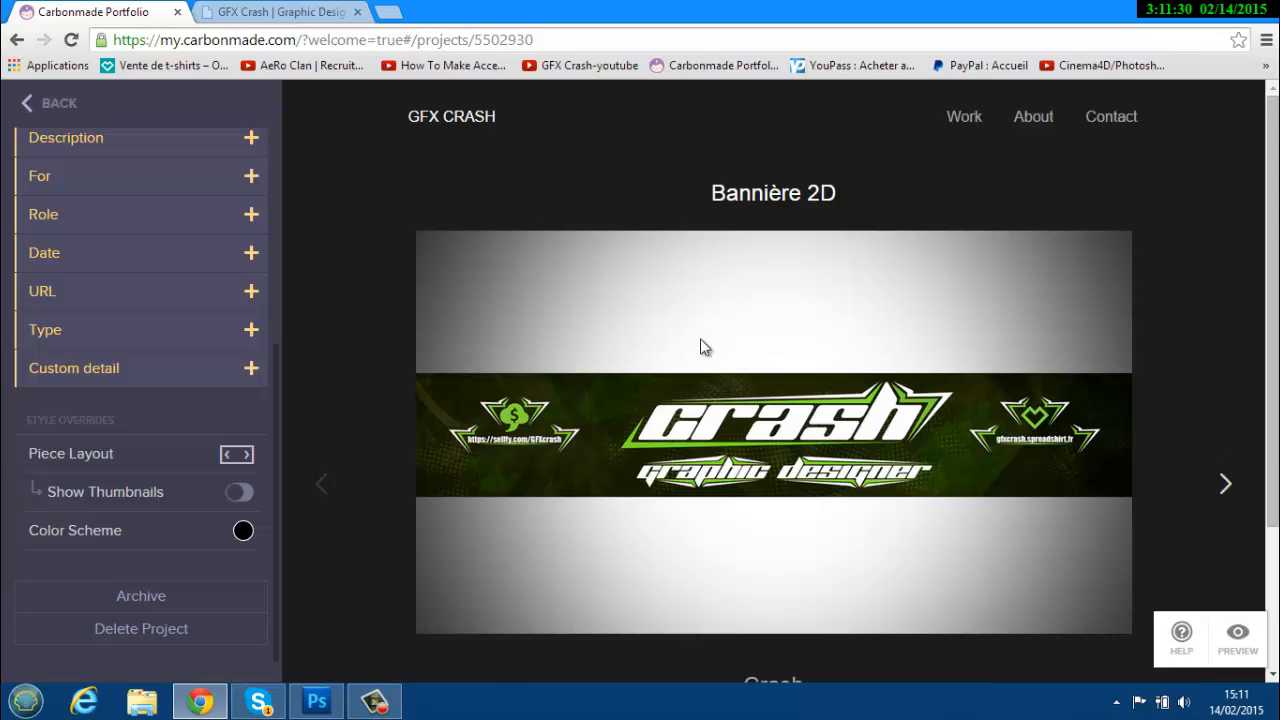
key("ctrl+Tab")
left_click(479, 185)
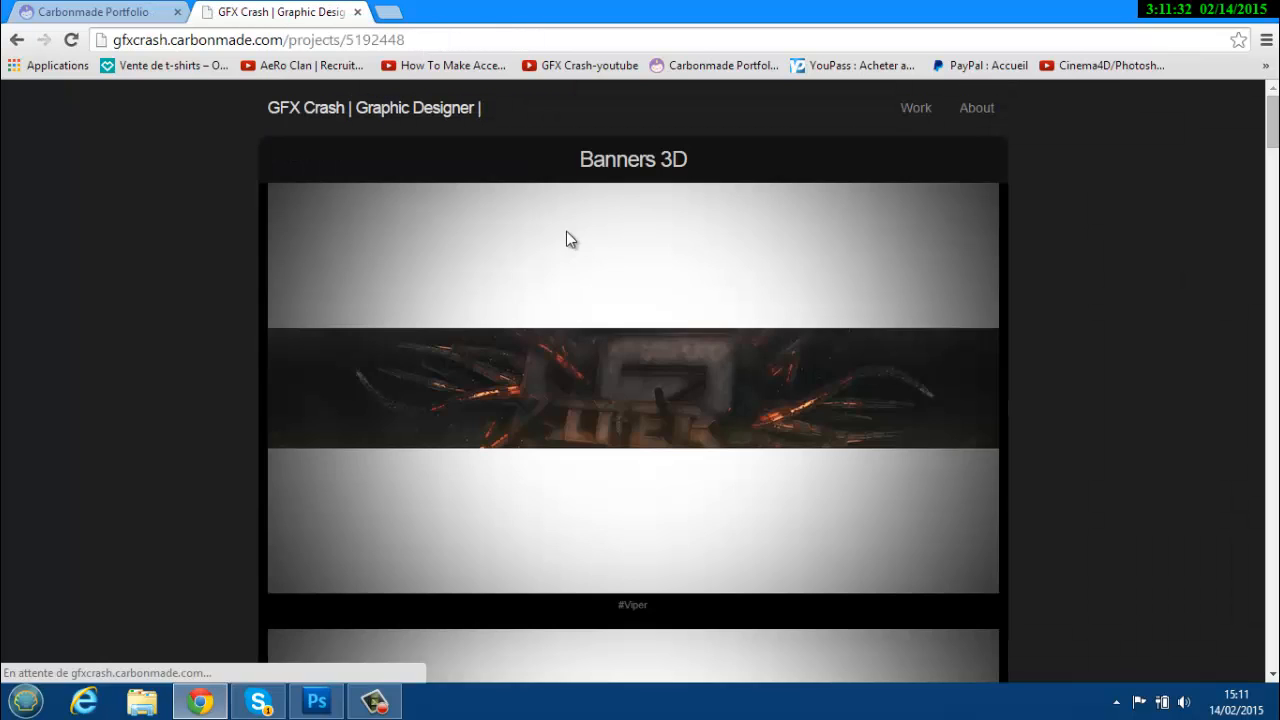
key("ctrl+Tab")
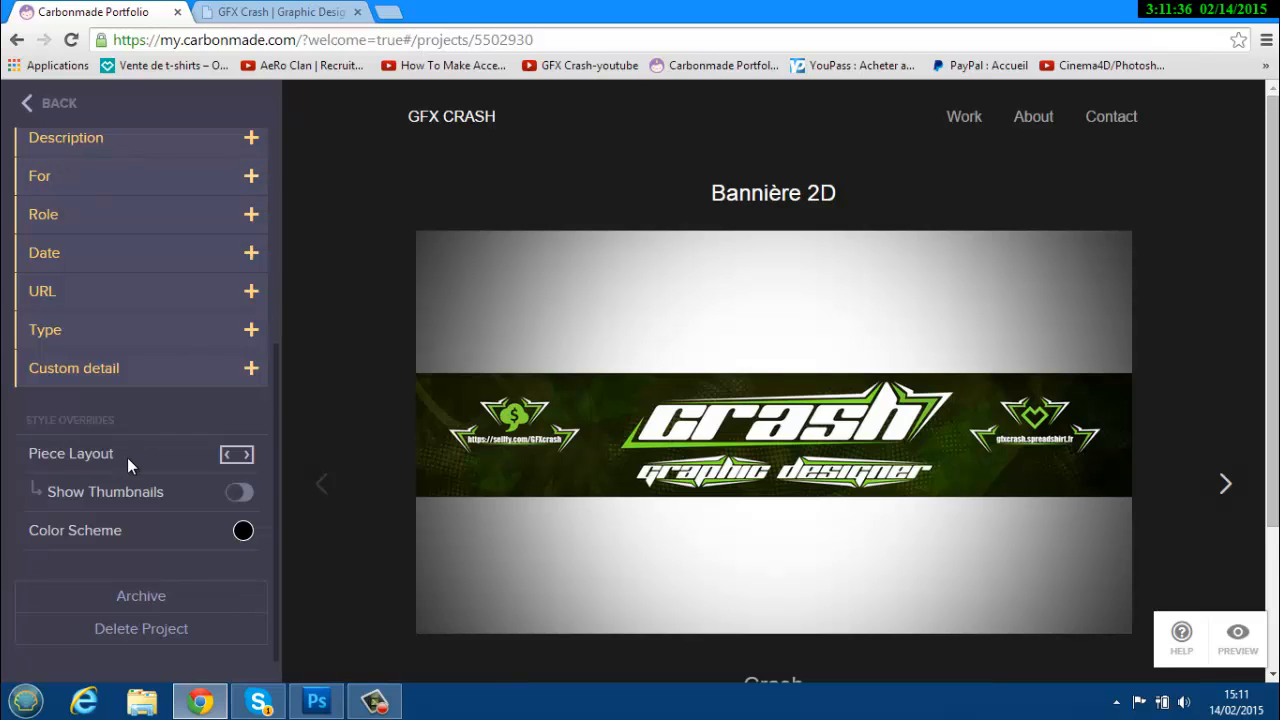
Set Piece Layout to stacked and, after trying light, keep the dark colour scheme.
left_click(233, 457)
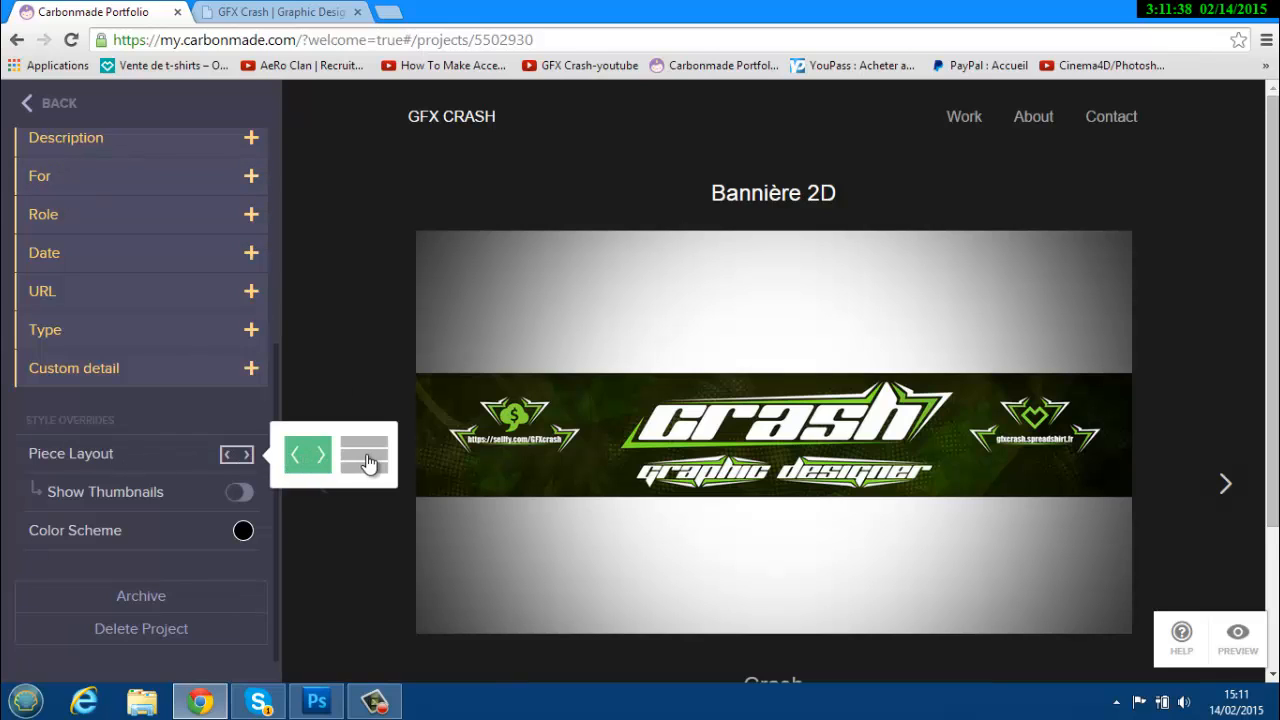
left_click(366, 461)
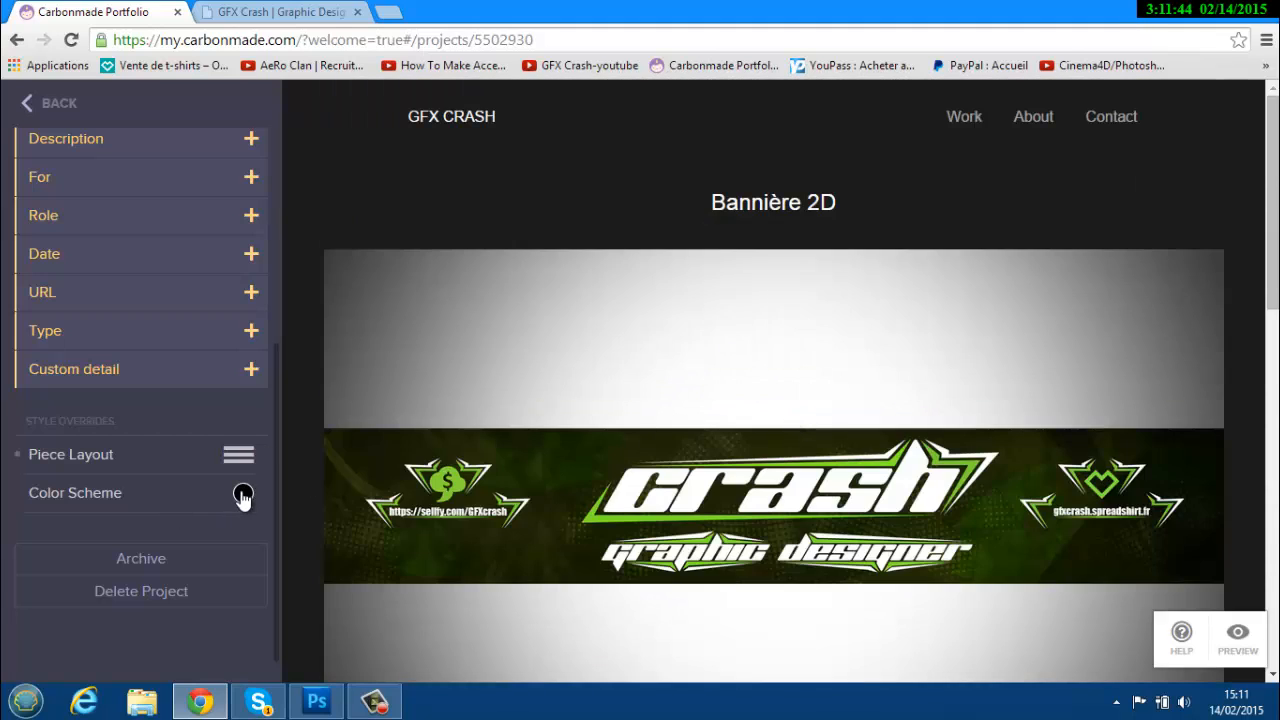
left_click(243, 495)
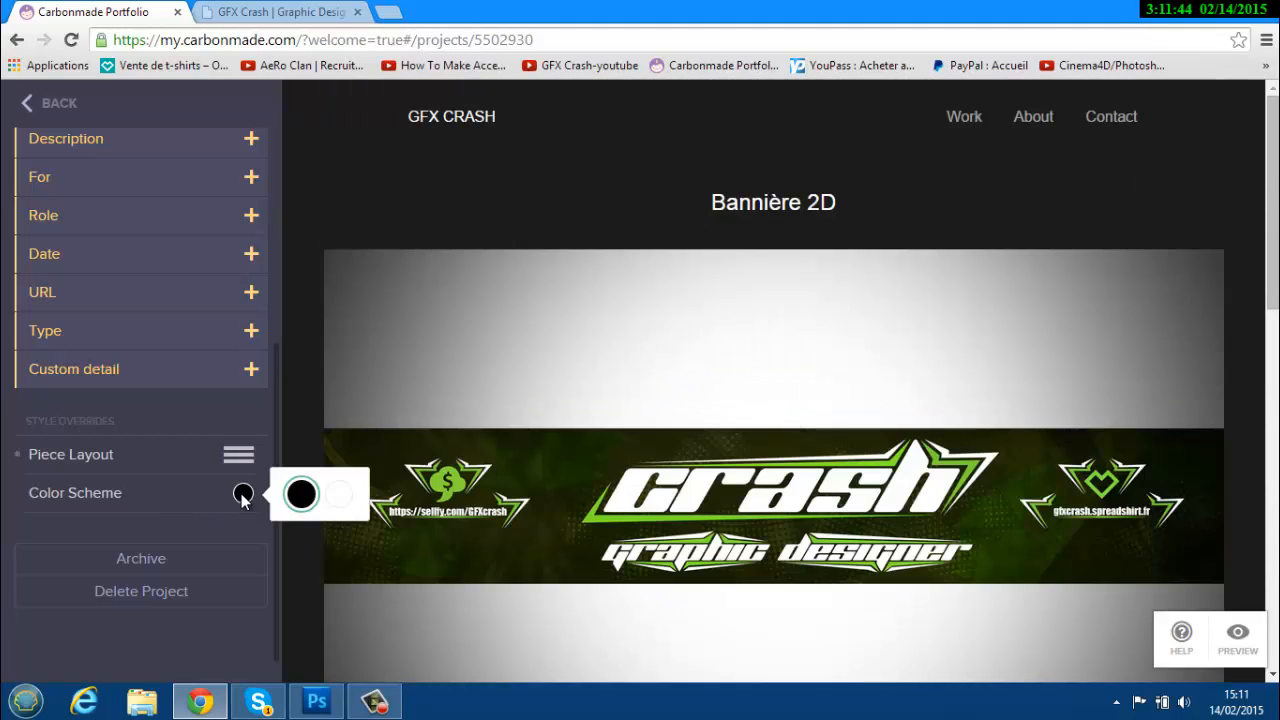
left_click(349, 494)
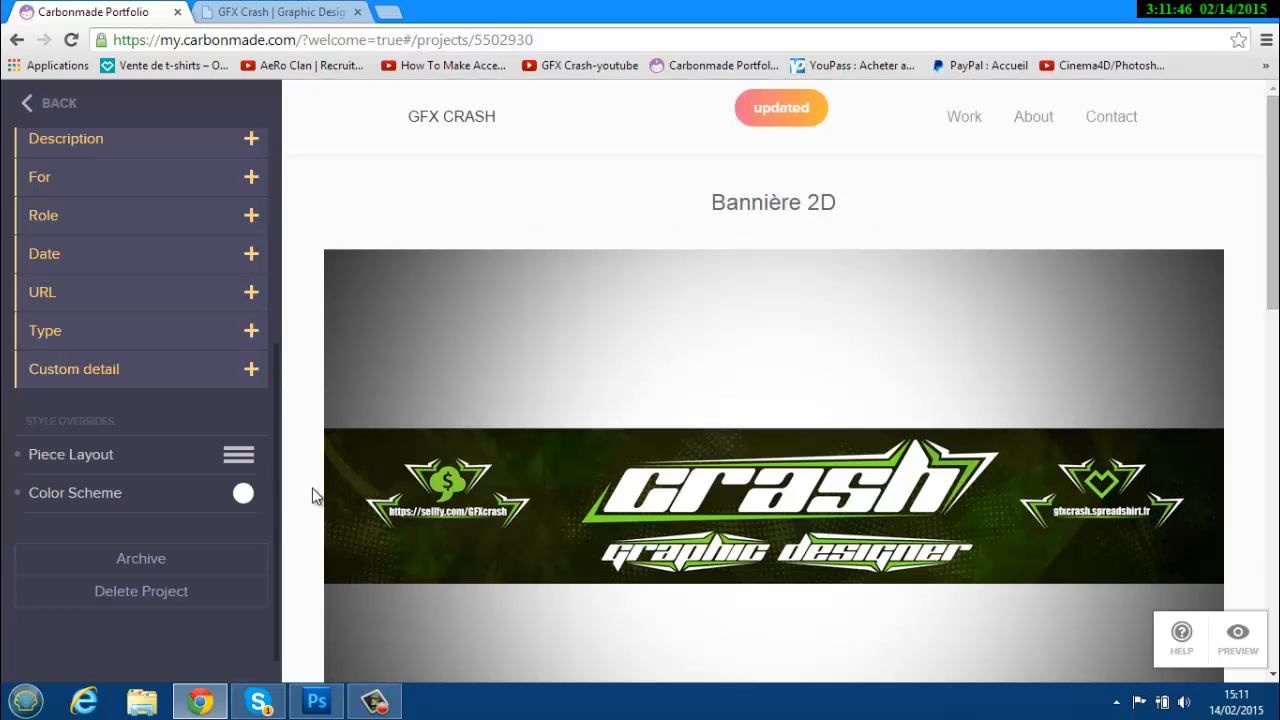
left_click(243, 493)
left_click(300, 494)
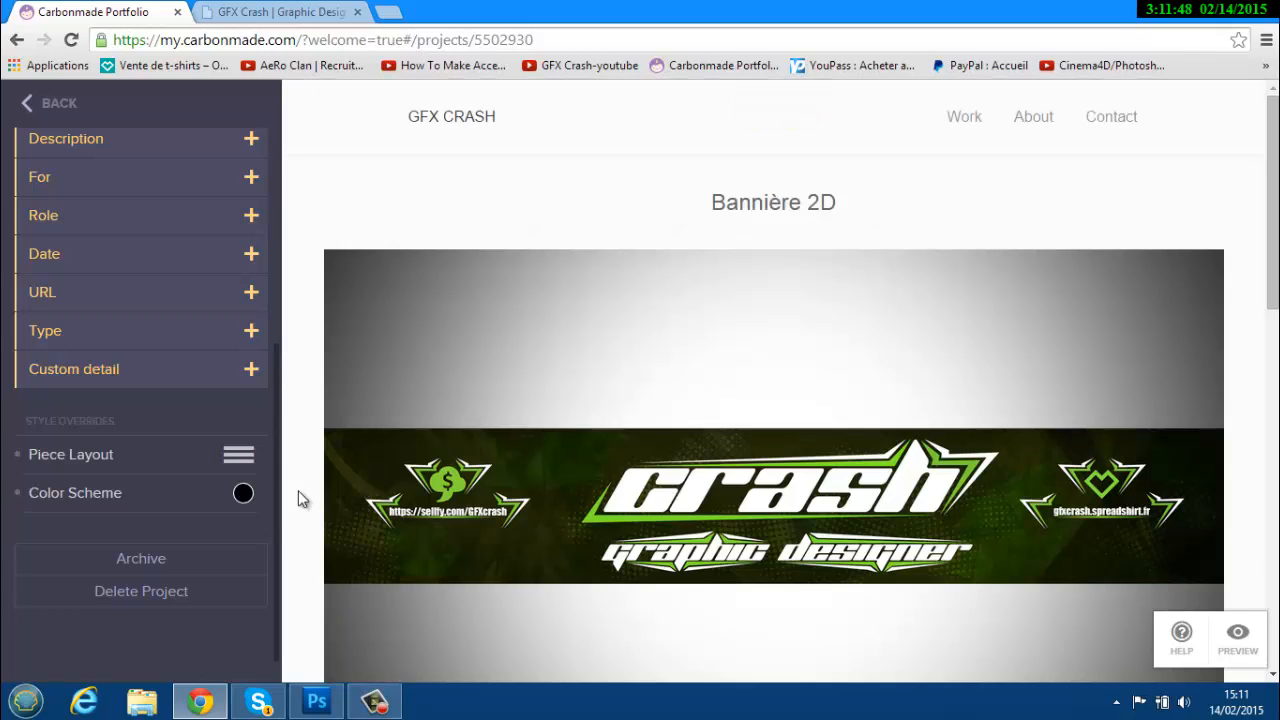
scroll(262, 423, "up", 2)
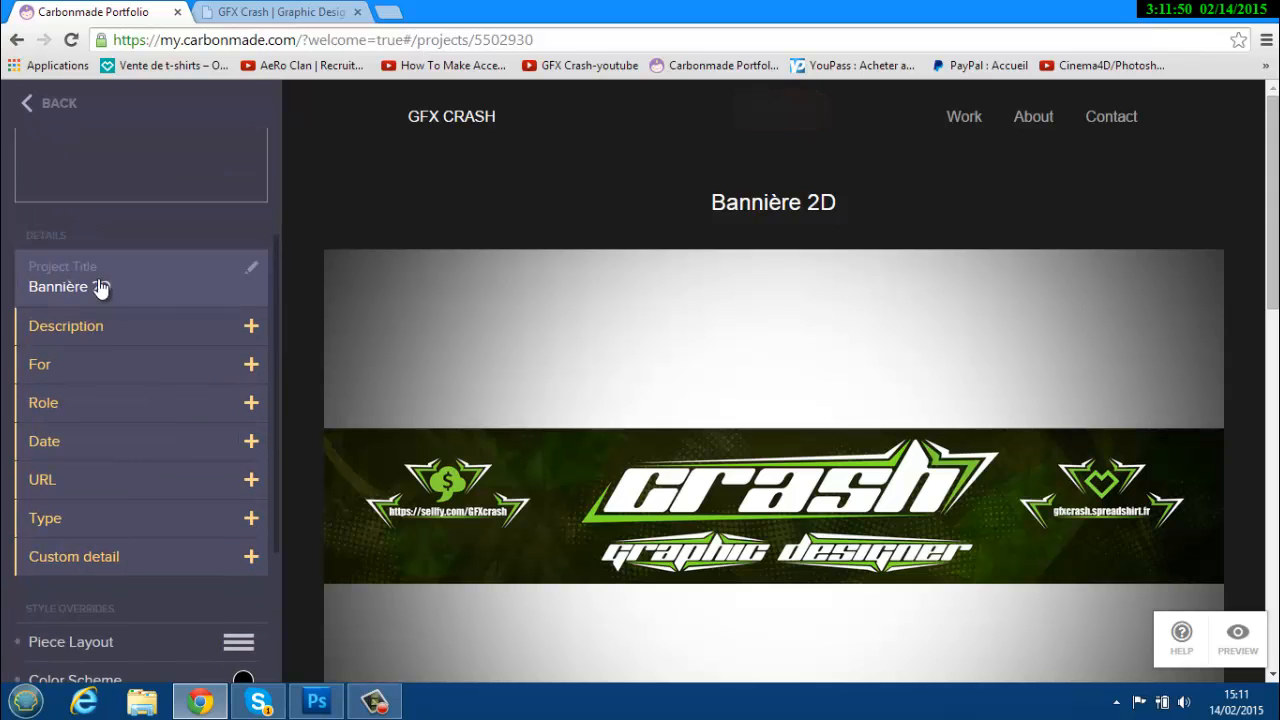
Add the description 'Je vous présente mes banière 3D', leaving For and Date empty.
left_click(251, 327)
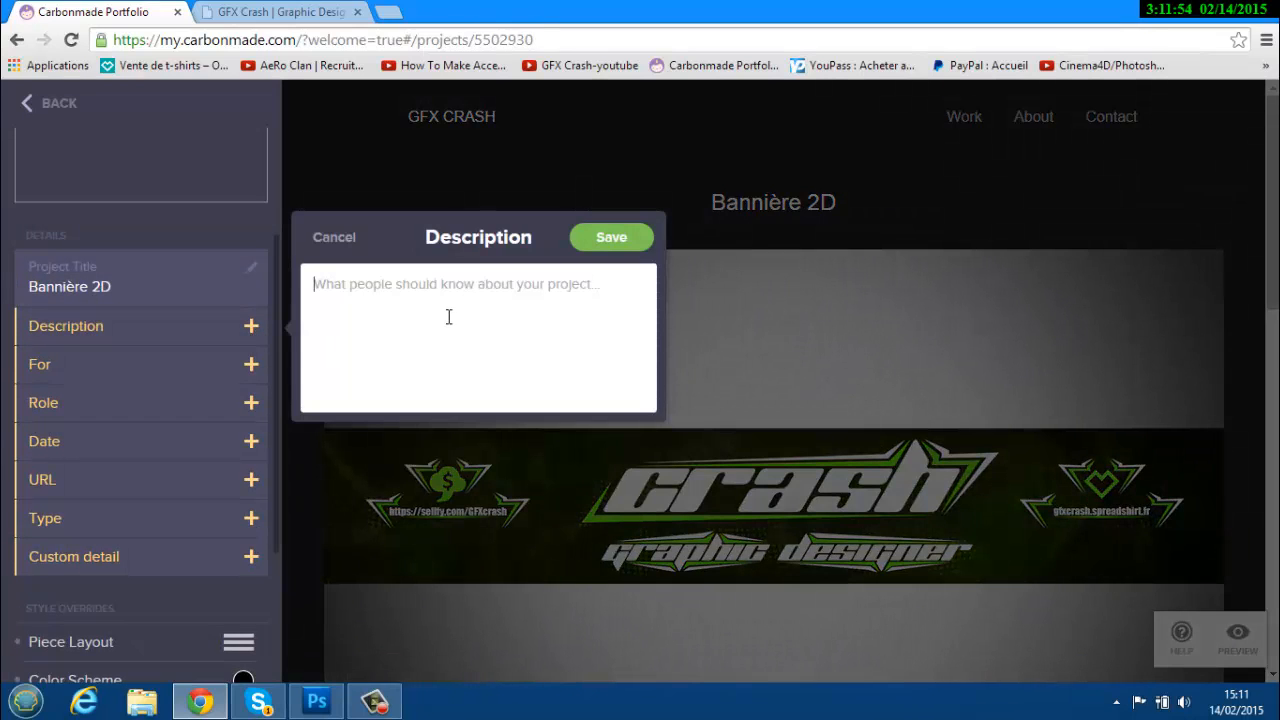
type("Je vous présente mes banière 3D")
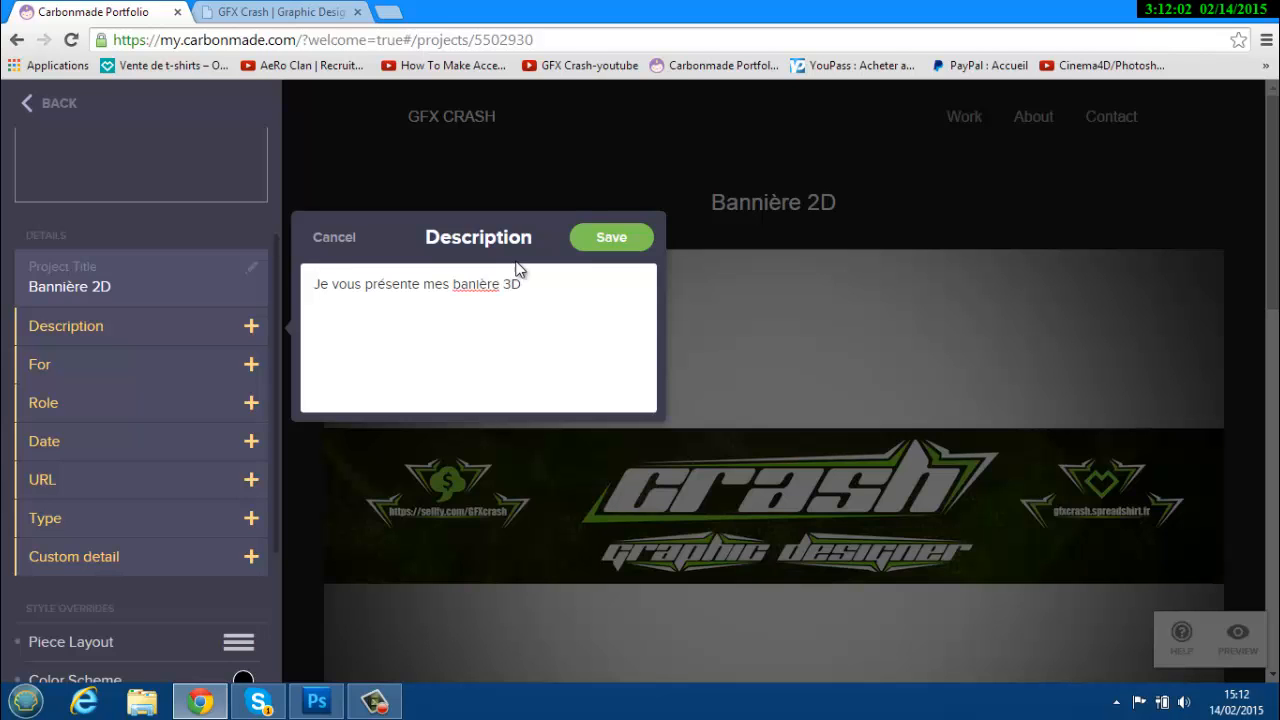
left_click(602, 228)
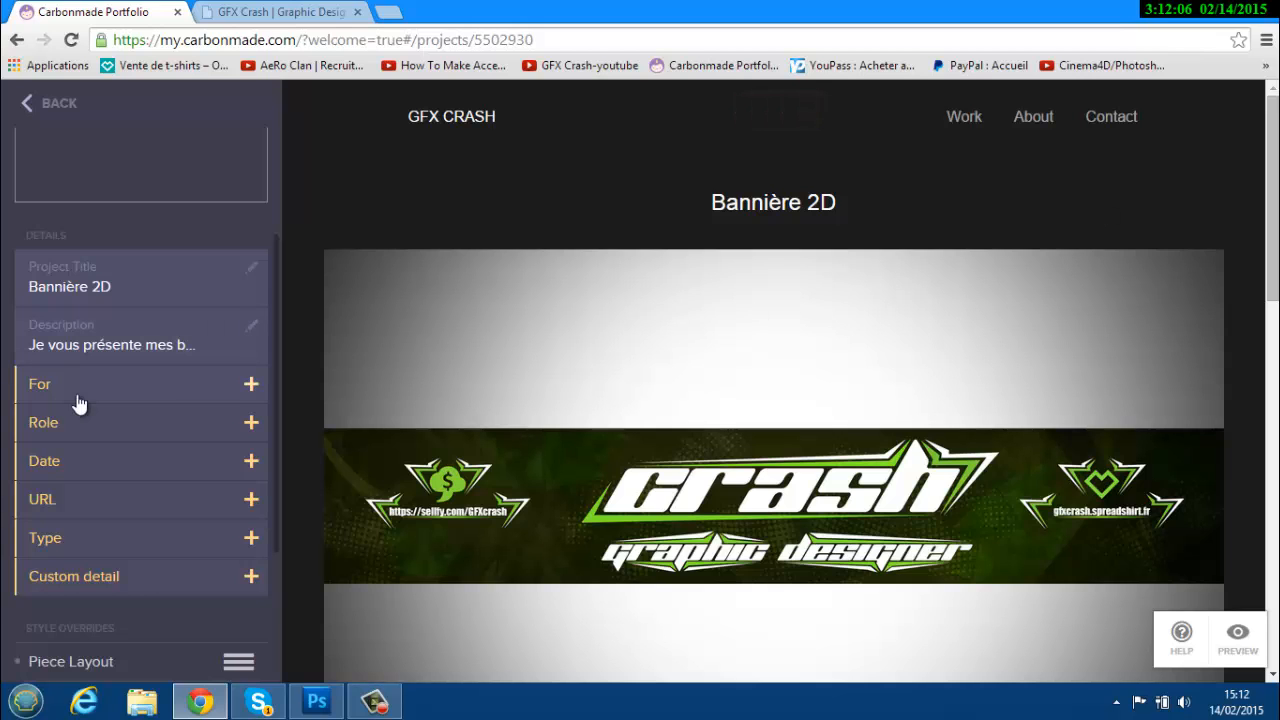
left_click(129, 380)
left_click(331, 348)
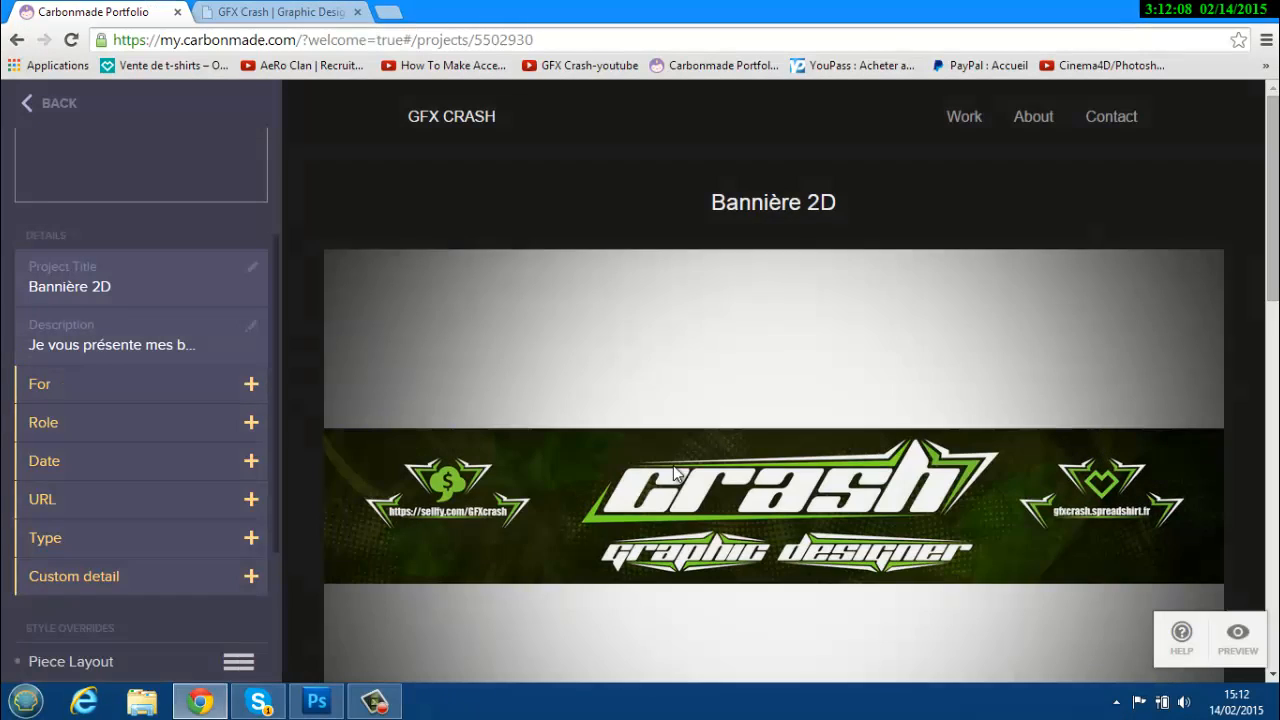
left_click(100, 461)
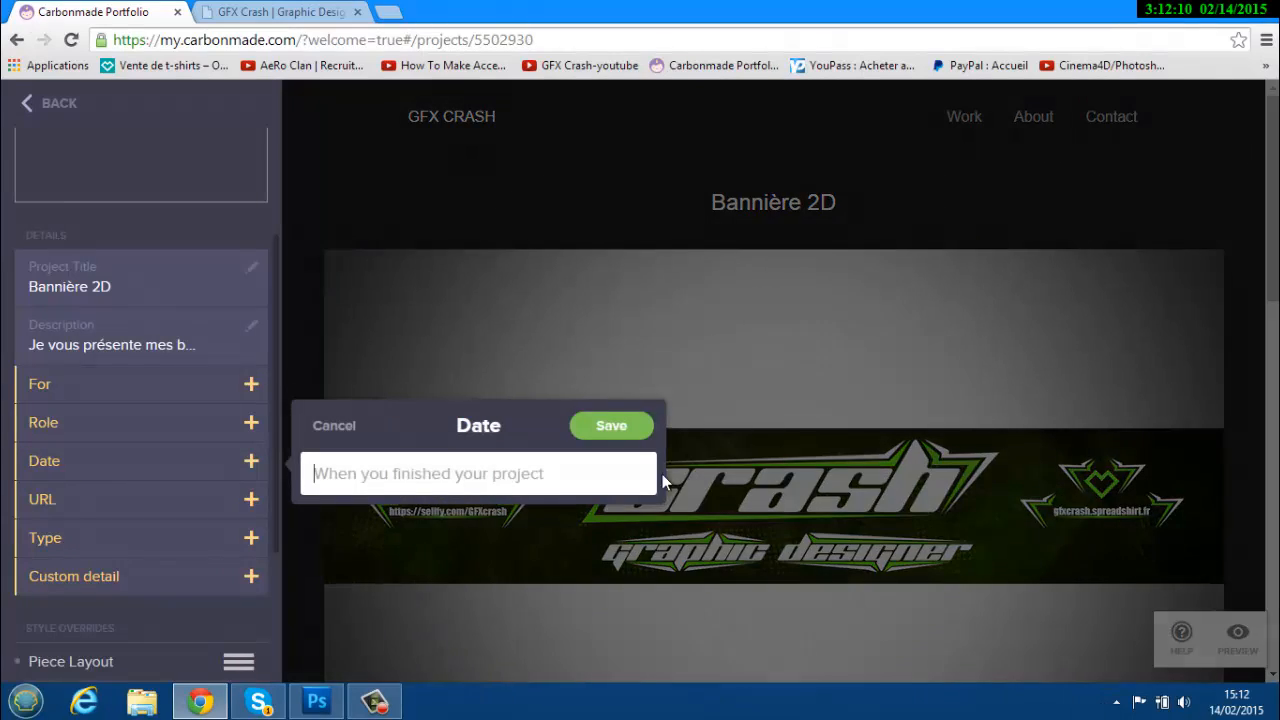
left_click(338, 426)
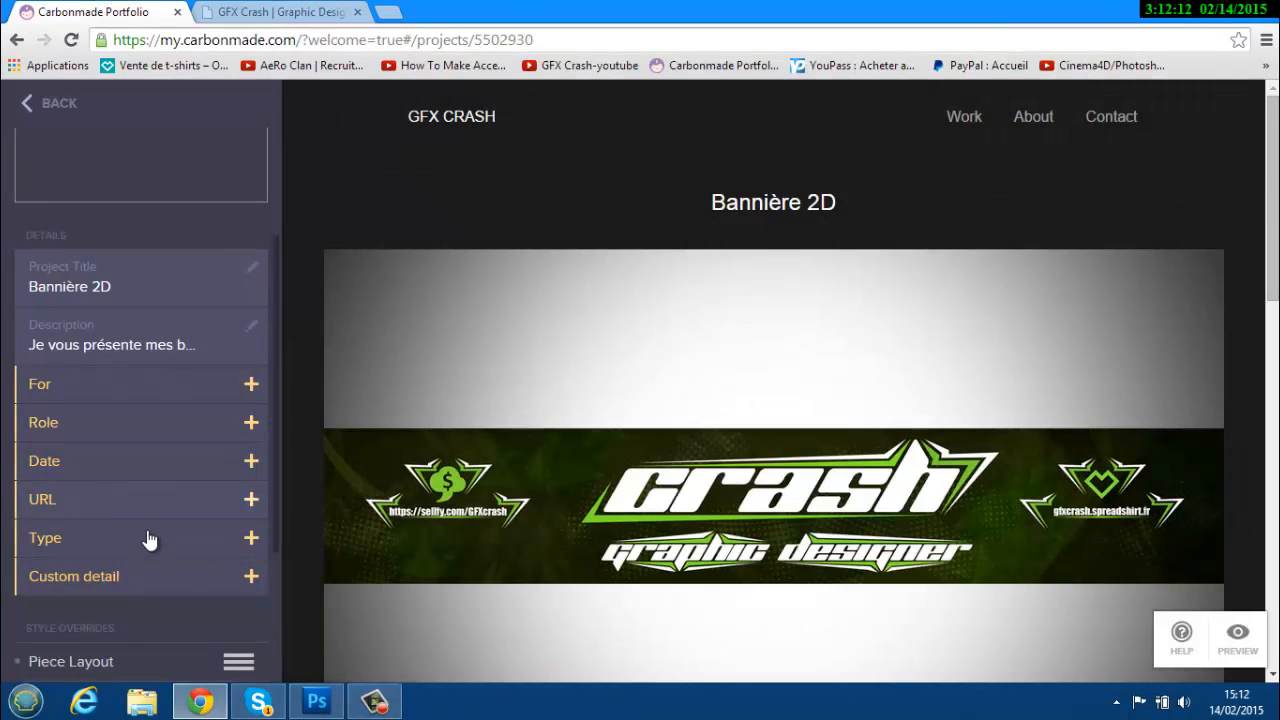
Review the project page and go back to the projects list.
scroll(245, 596, "down", 1)
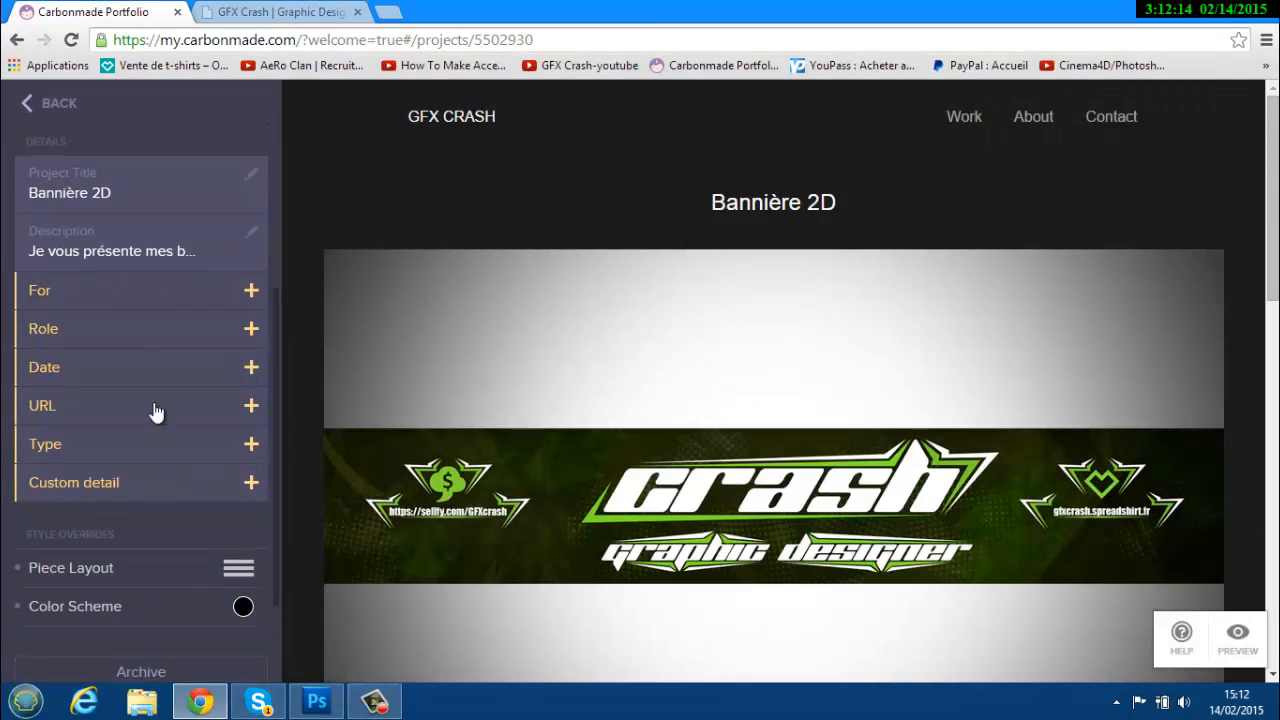
scroll(291, 366, "down", 2)
scroll(136, 371, "up", 3)
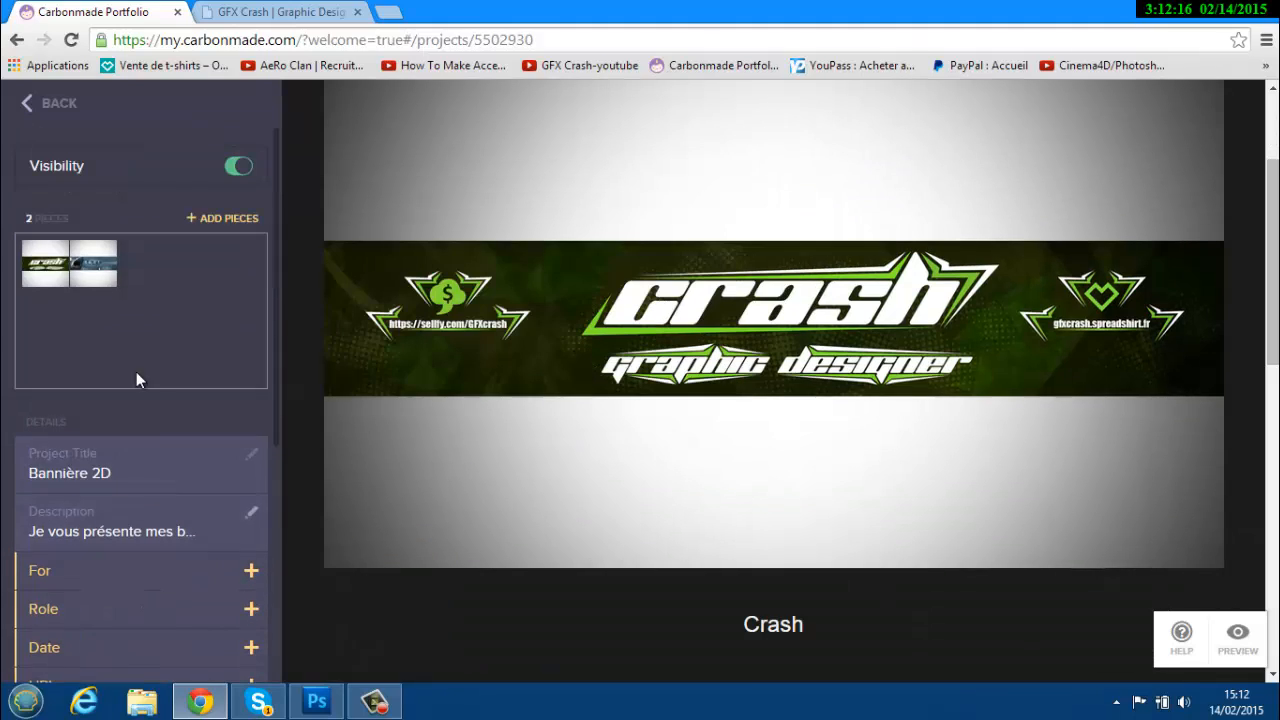
left_click(50, 104)
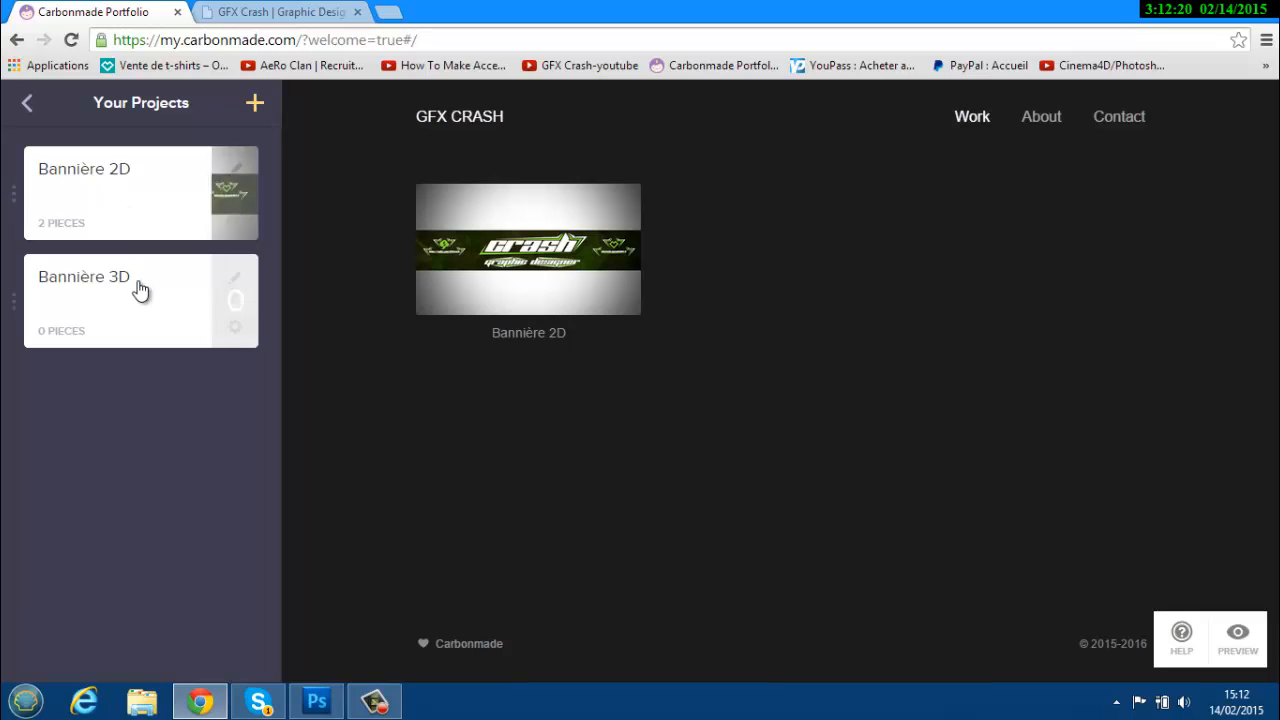
Open the Bannière 3D project and upload the PNG from Bannière 3D > Soar Roche effect.
left_click(90, 283)
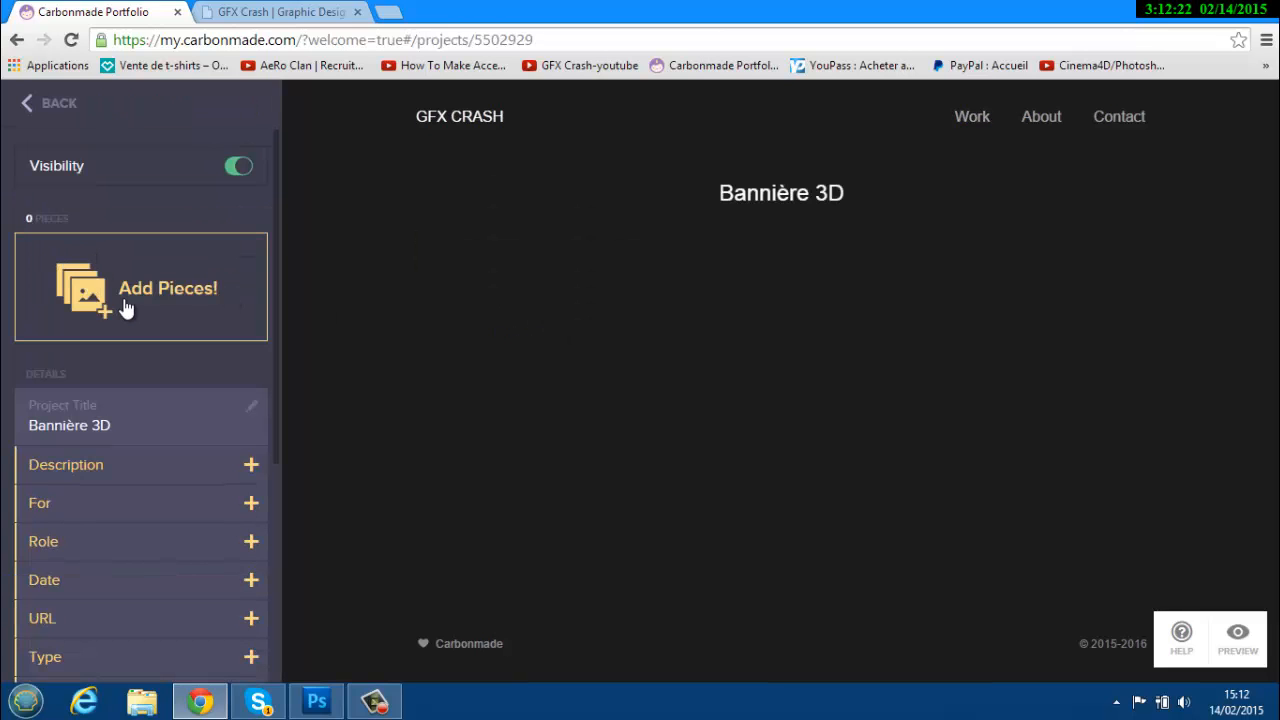
left_click(126, 306)
left_click(705, 427)
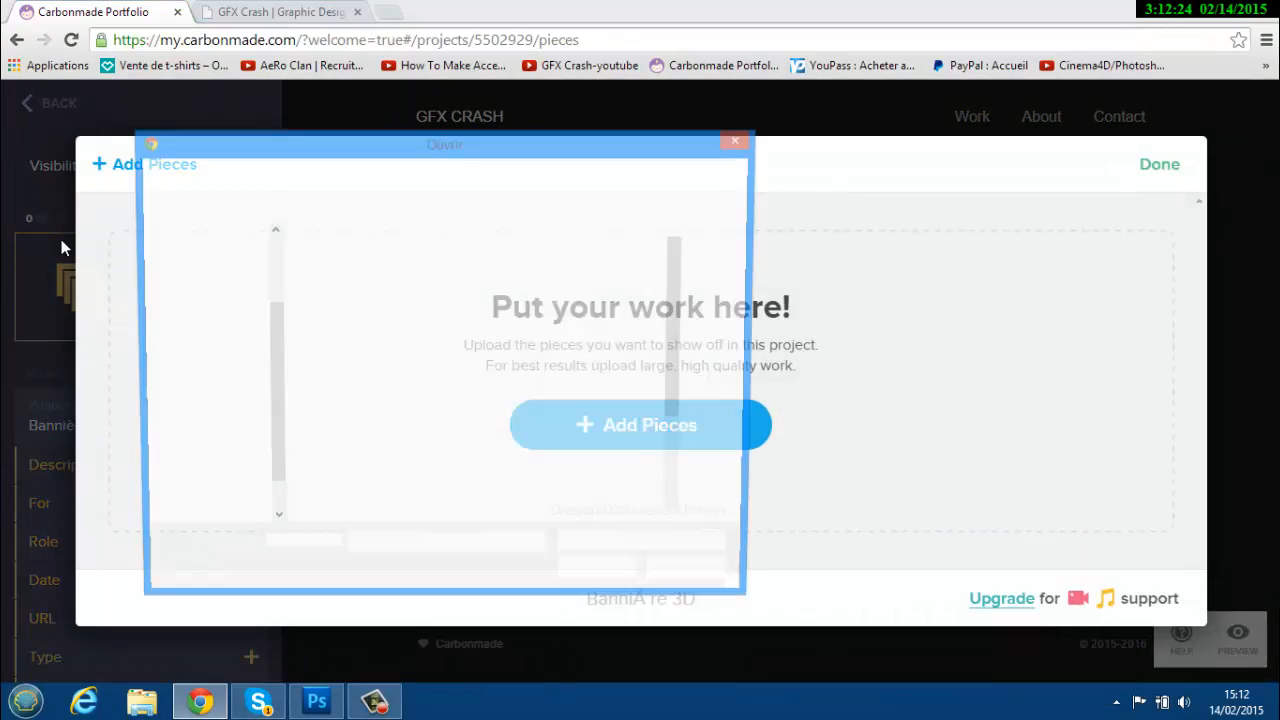
left_click(290, 173)
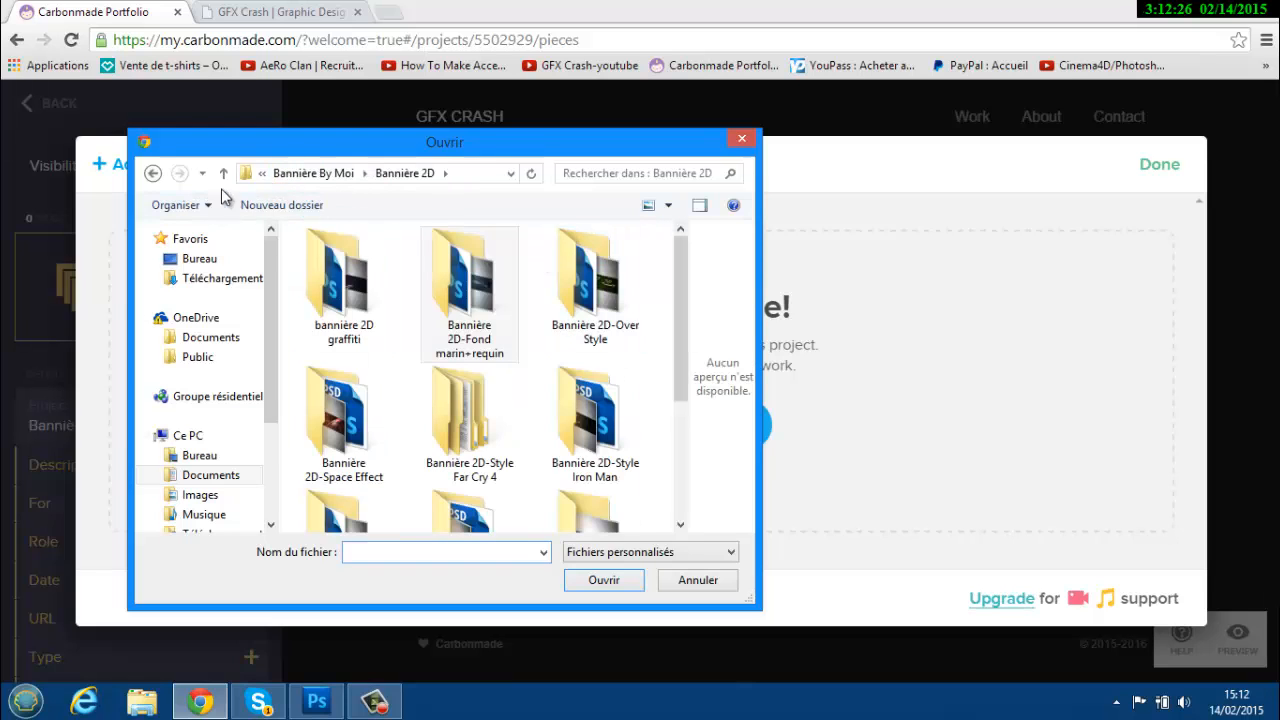
left_click(313, 173)
double_click(488, 318)
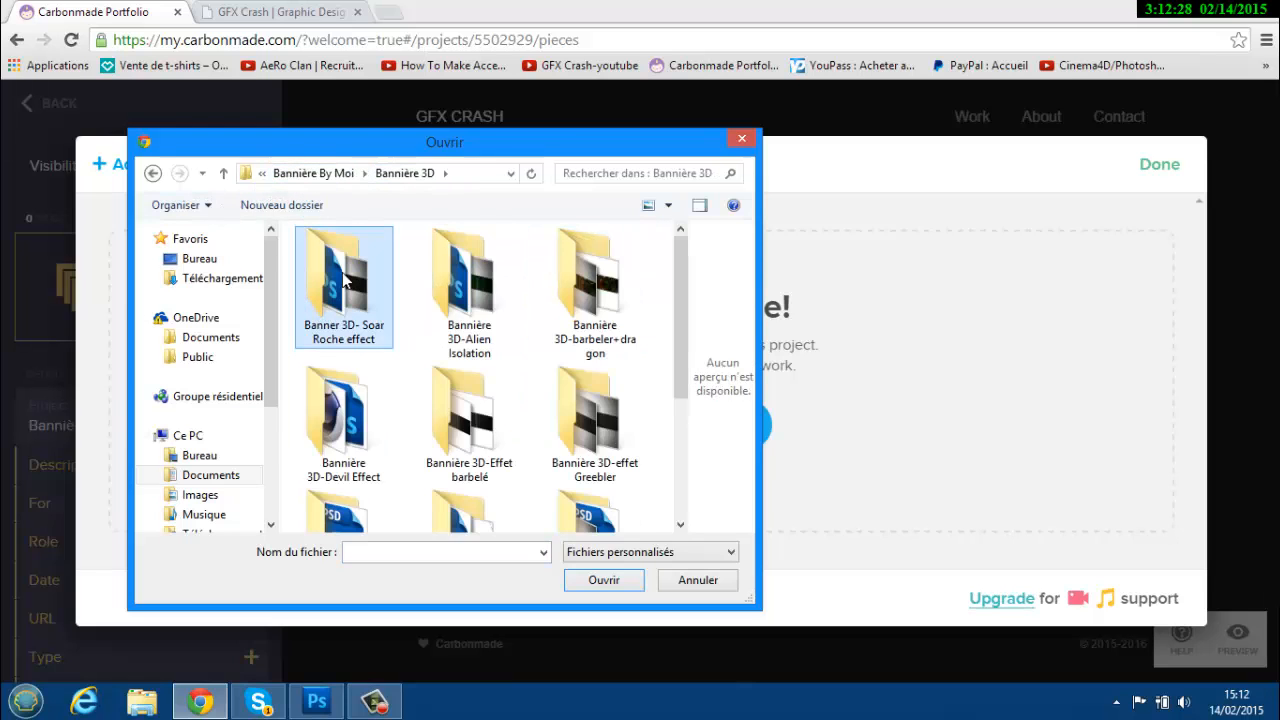
double_click(343, 280)
double_click(490, 300)
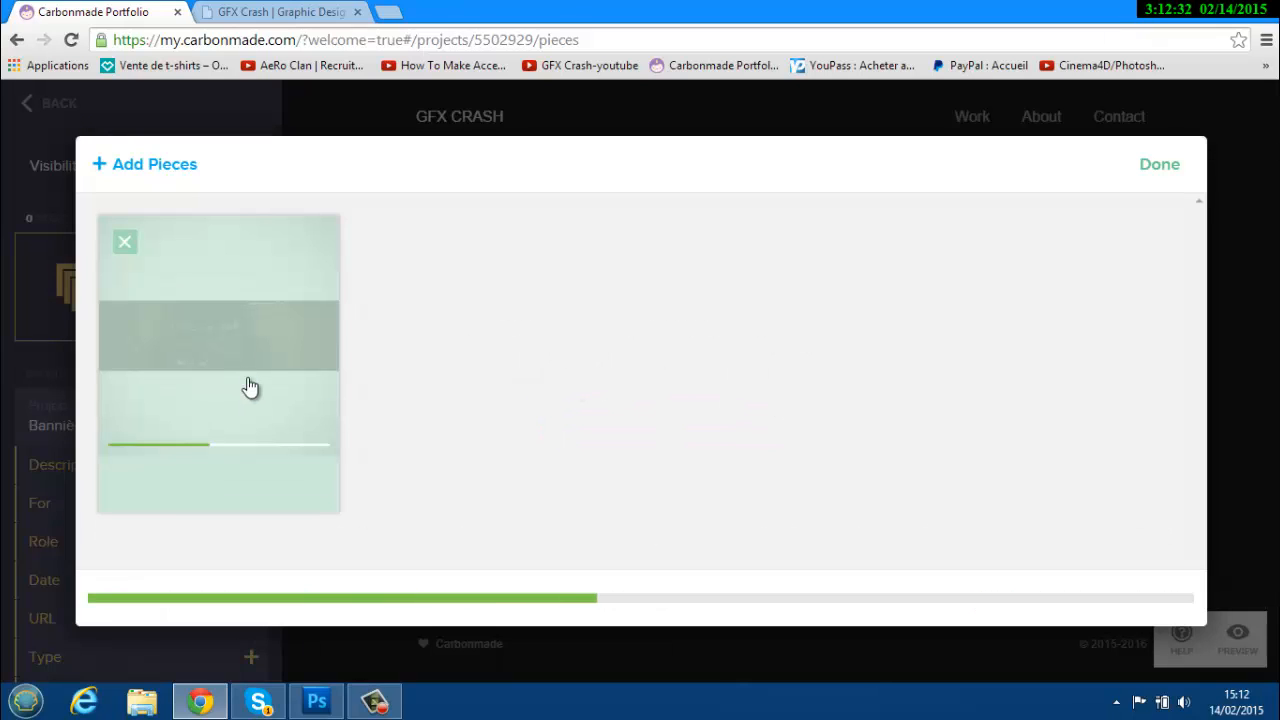
Check the old GFX Crash site during the upload, then finish adding the piece.
left_click(278, 11)
scroll(533, 458, "down", 1)
scroll(533, 458, "down", 5)
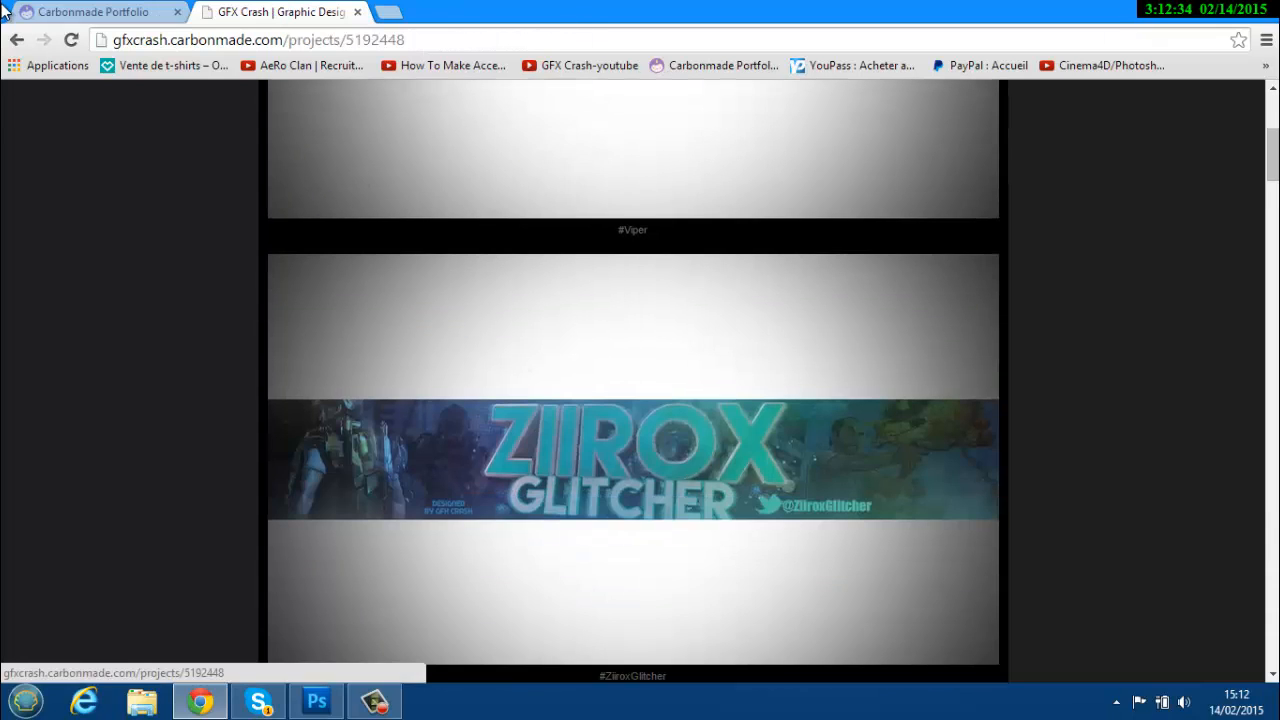
key("alt+Left")
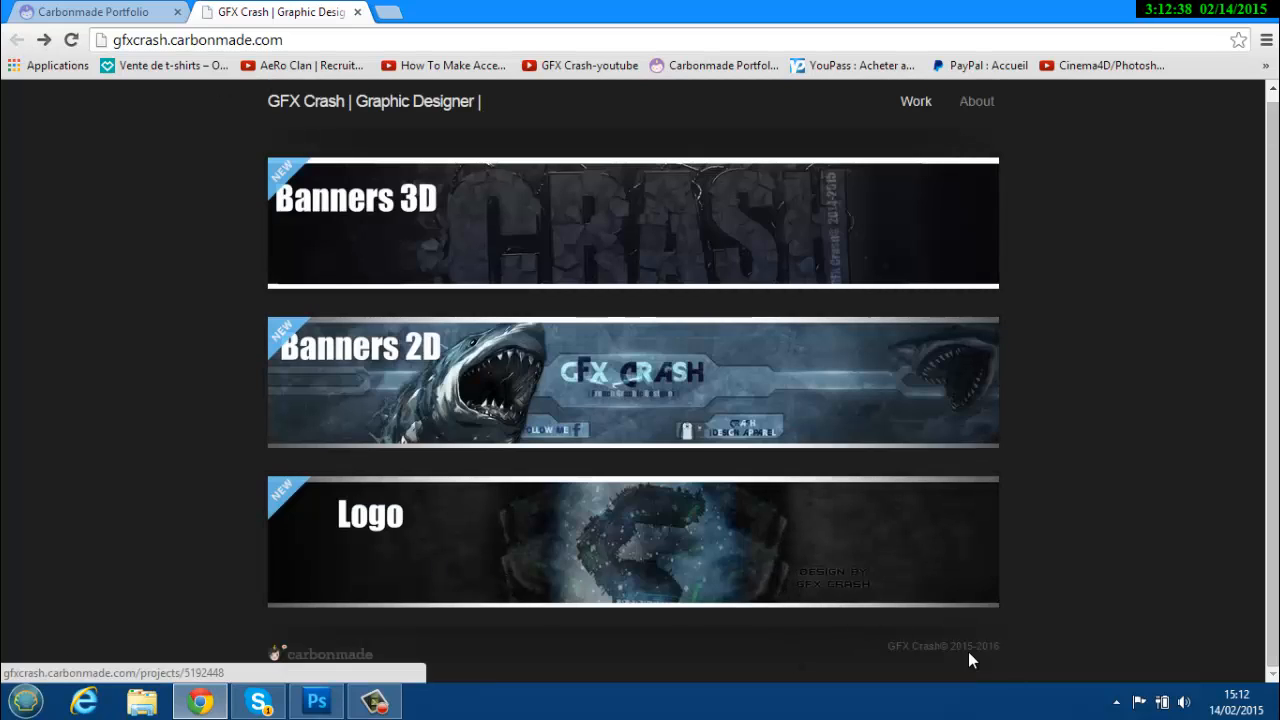
left_click(90, 12)
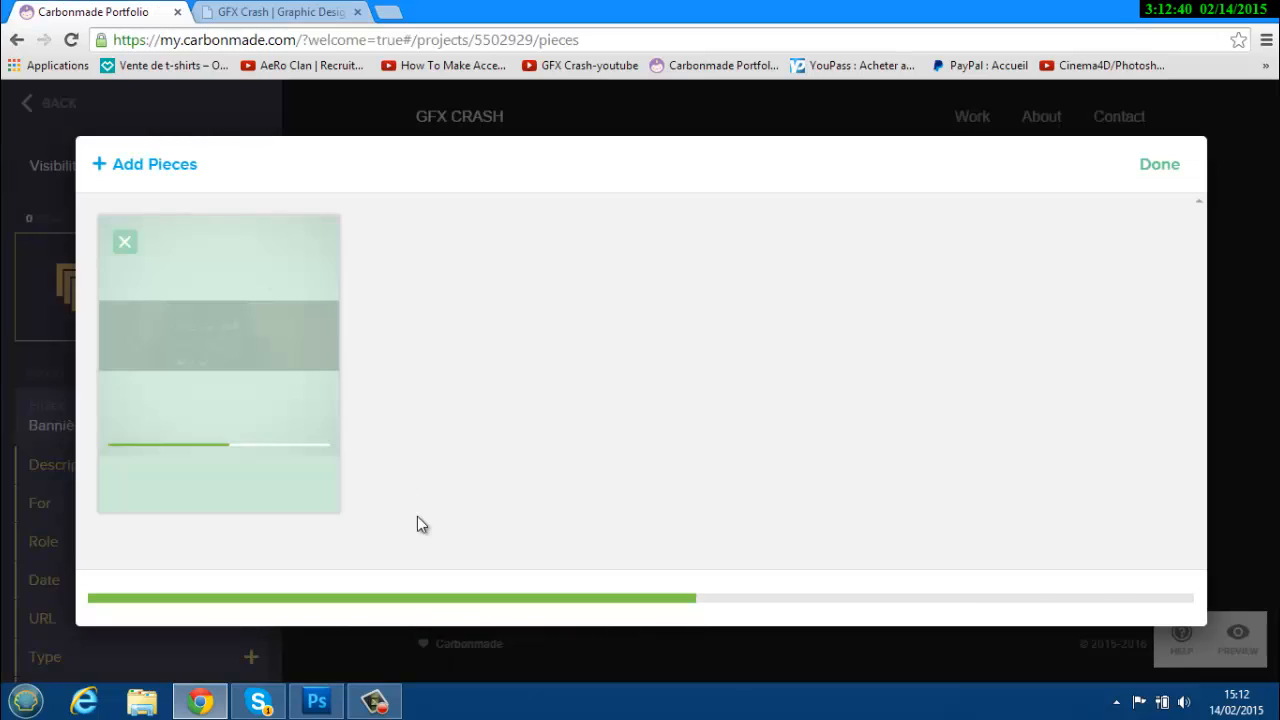
left_click(1160, 164)
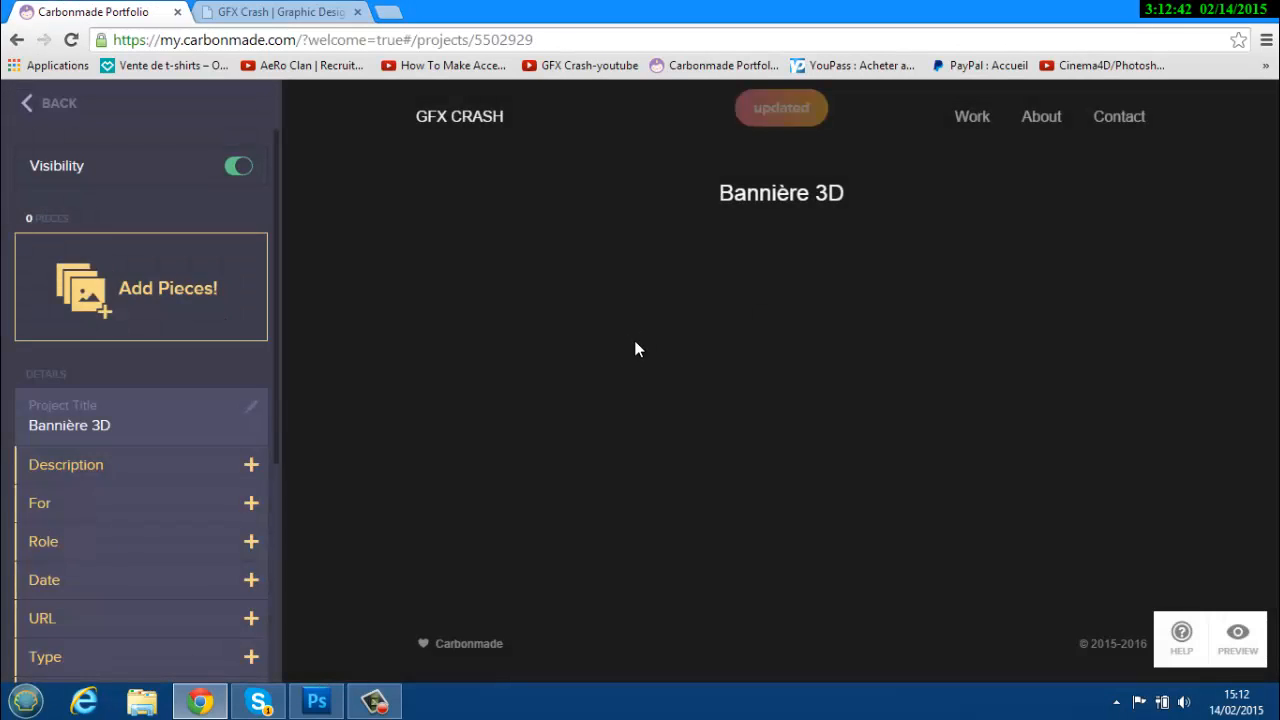
scroll(122, 444, "down", 4)
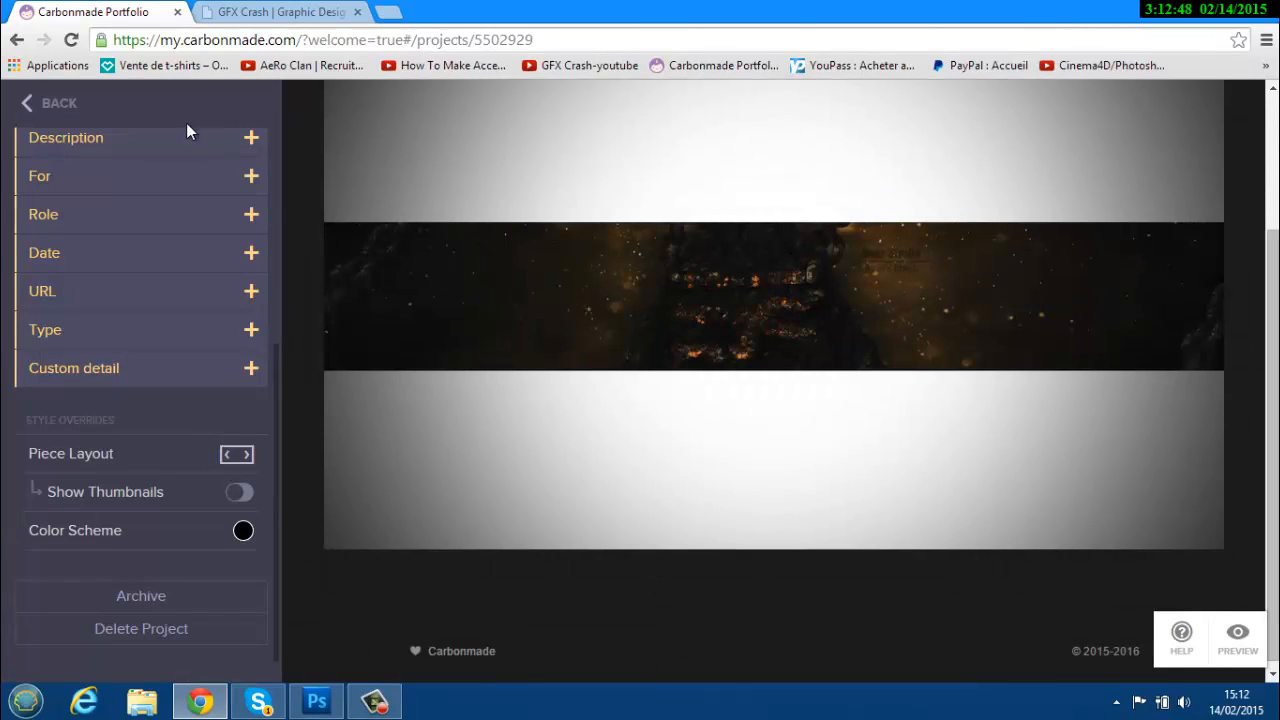
scroll(130, 170, "up", 4)
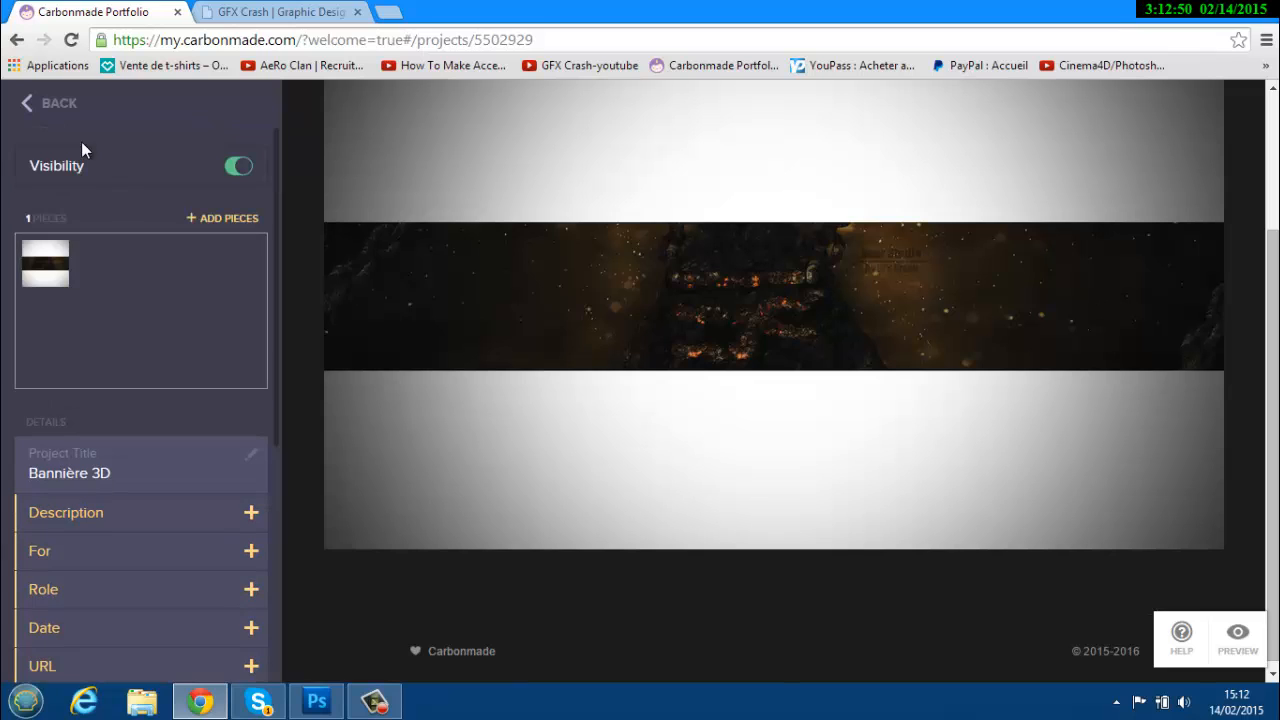
Reopen Bannière 3D and set its Piece Layout to stacked.
left_click(46, 104)
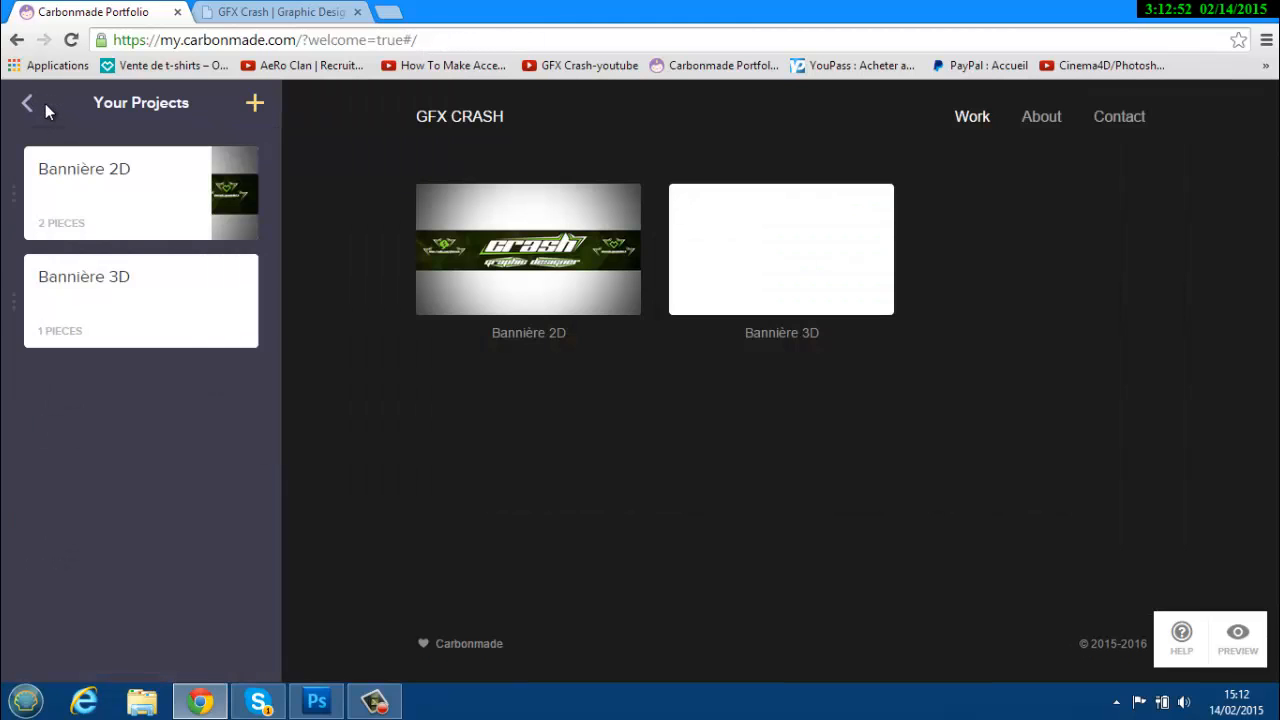
left_click(134, 295)
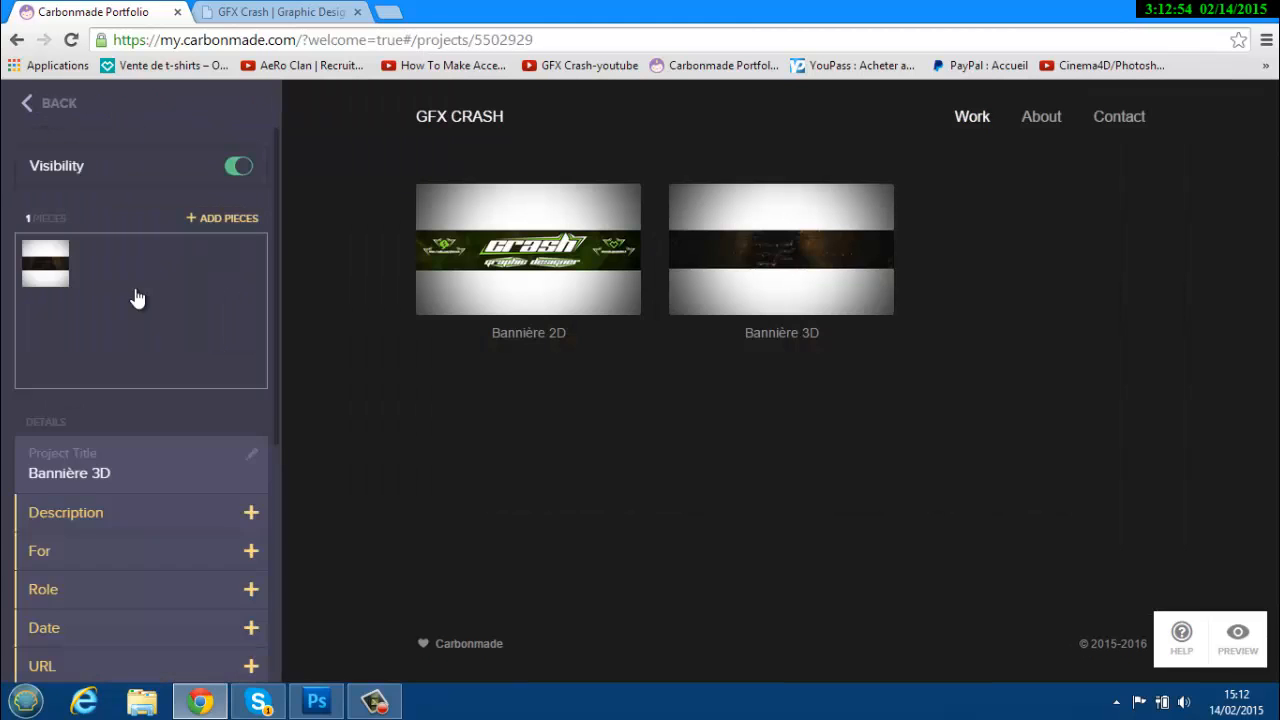
scroll(182, 460, "down", 3)
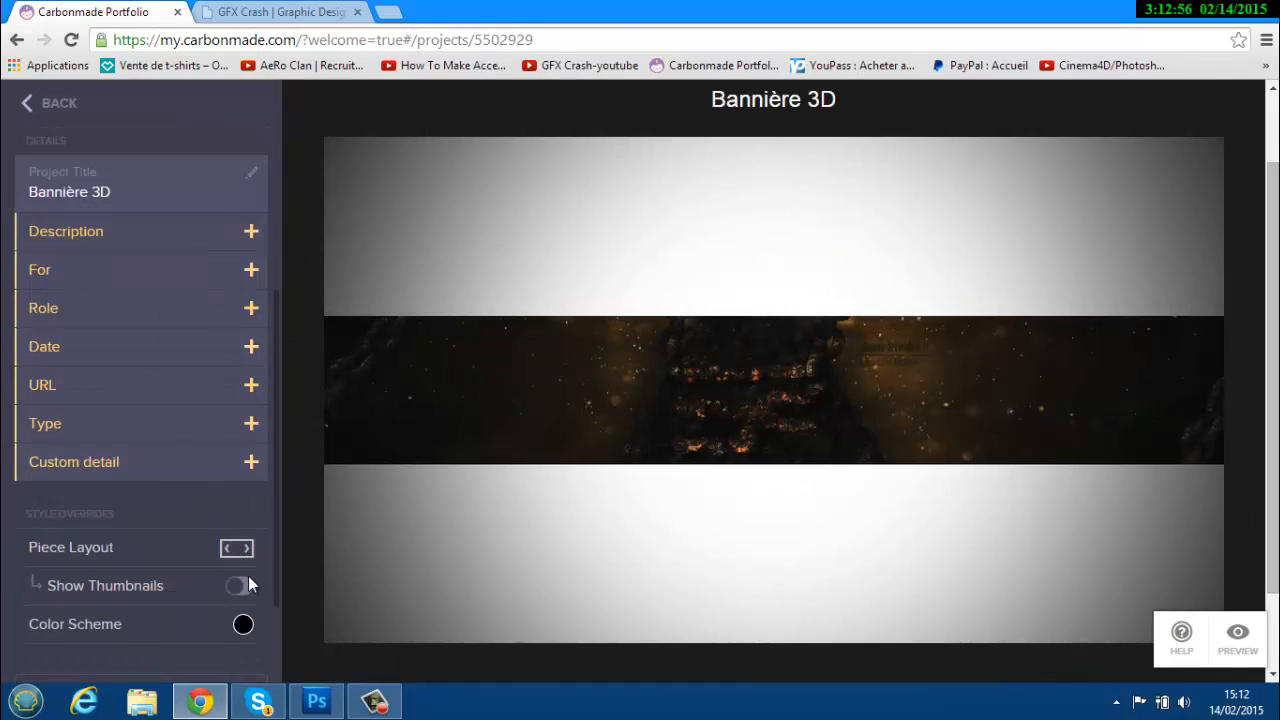
left_click(237, 548)
left_click(383, 544)
scroll(120, 560, "down", 2)
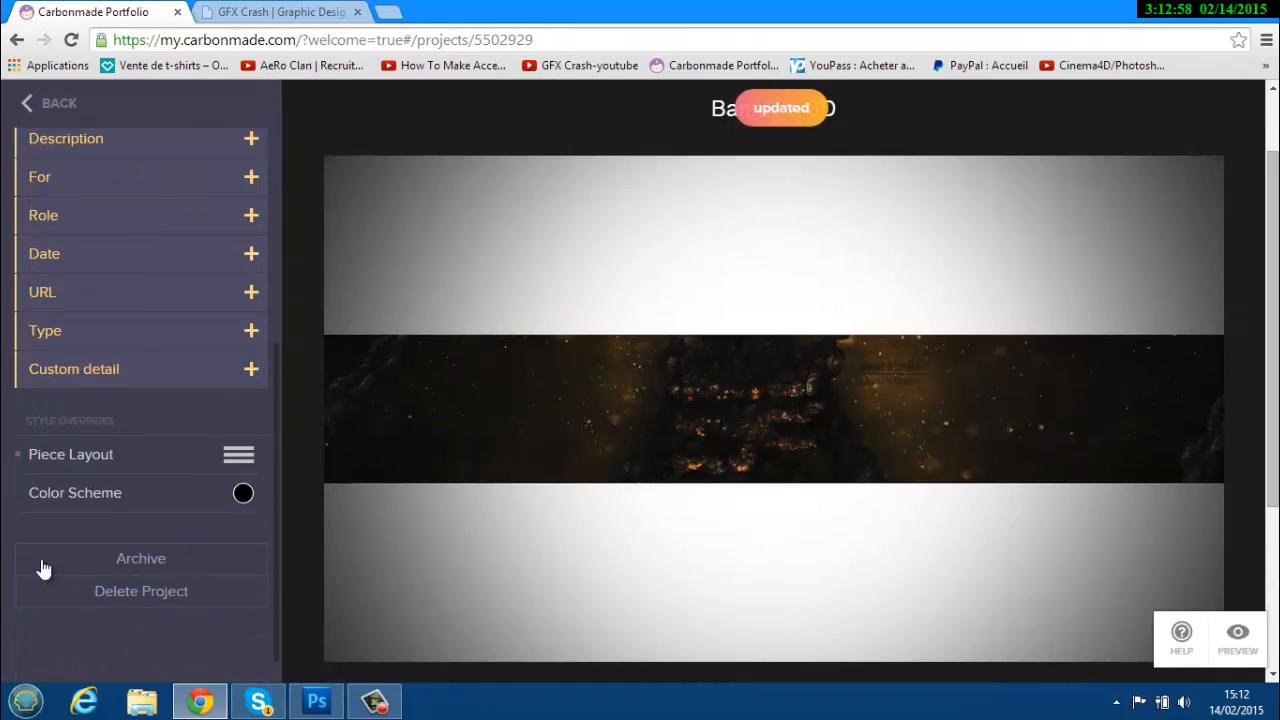
scroll(103, 317, "up", 5)
Go back to the main portfolio menu and glance at the old GFX Crash site.
left_click(38, 100)
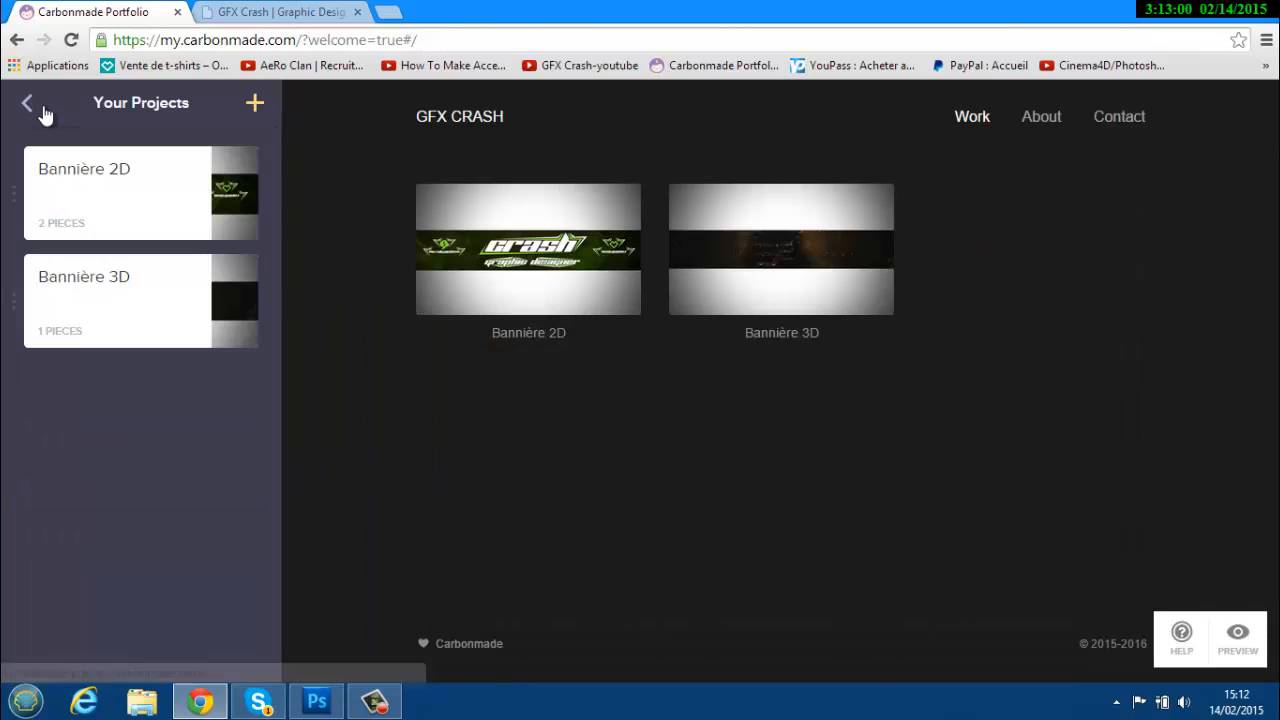
left_click(43, 113)
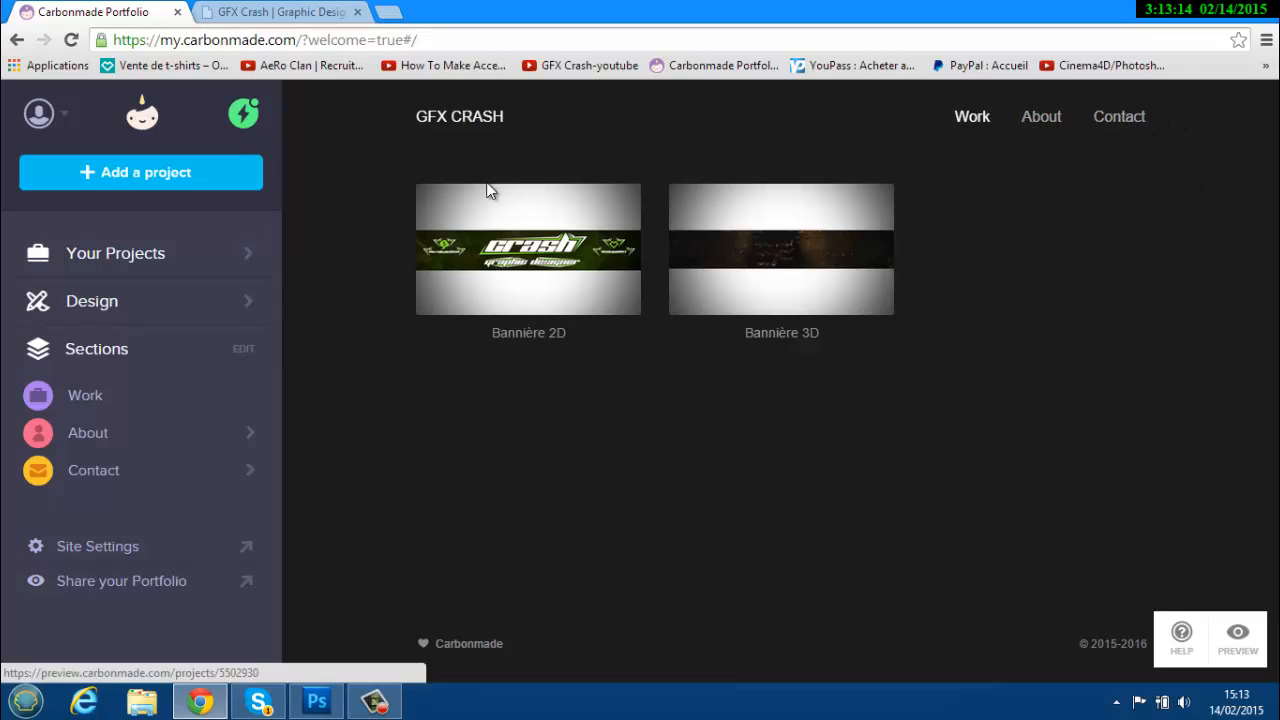
left_click(245, 12)
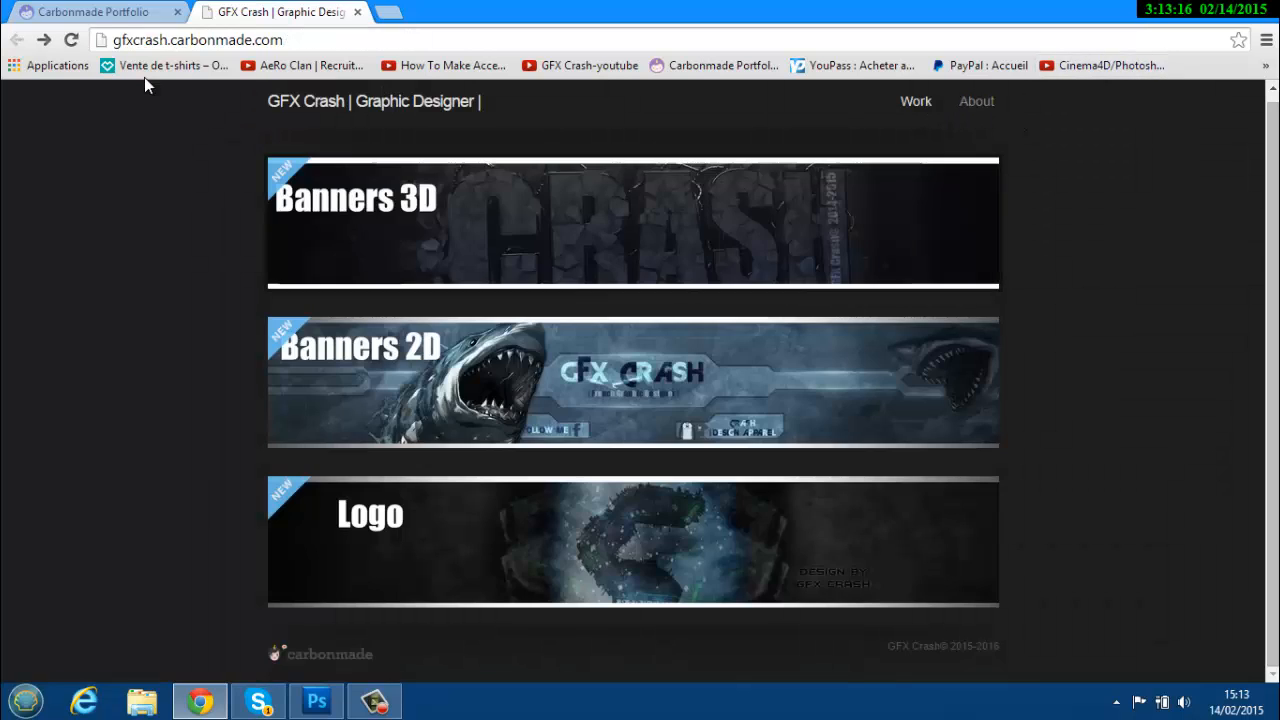
left_click(77, 10)
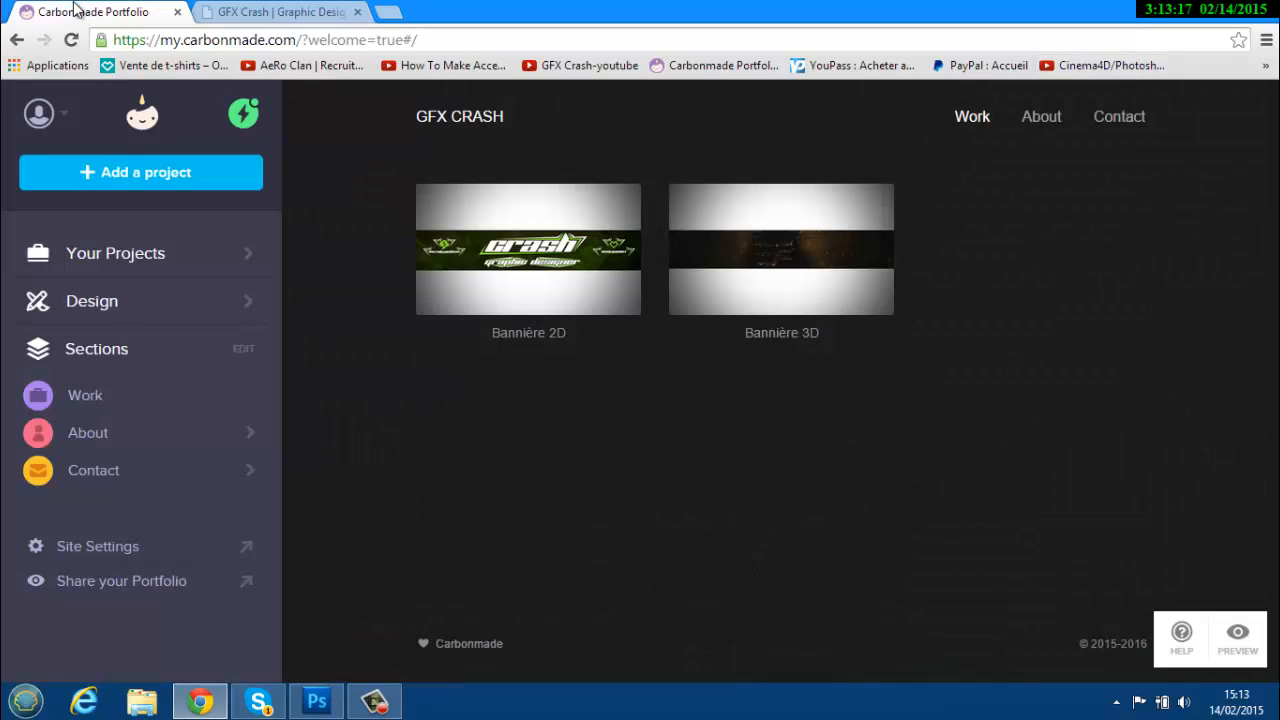
In About, save Job Title 'graphiste' and Location 'france'.
left_click(86, 434)
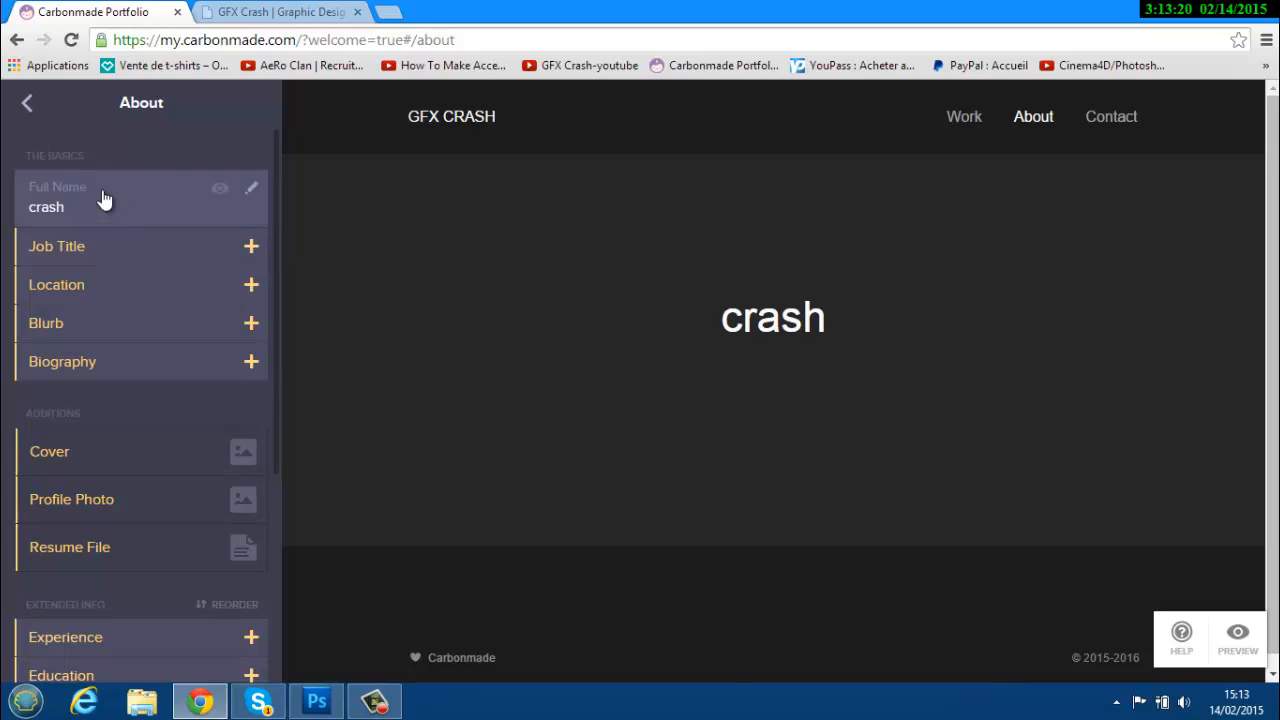
left_click(265, 240)
type("grap")
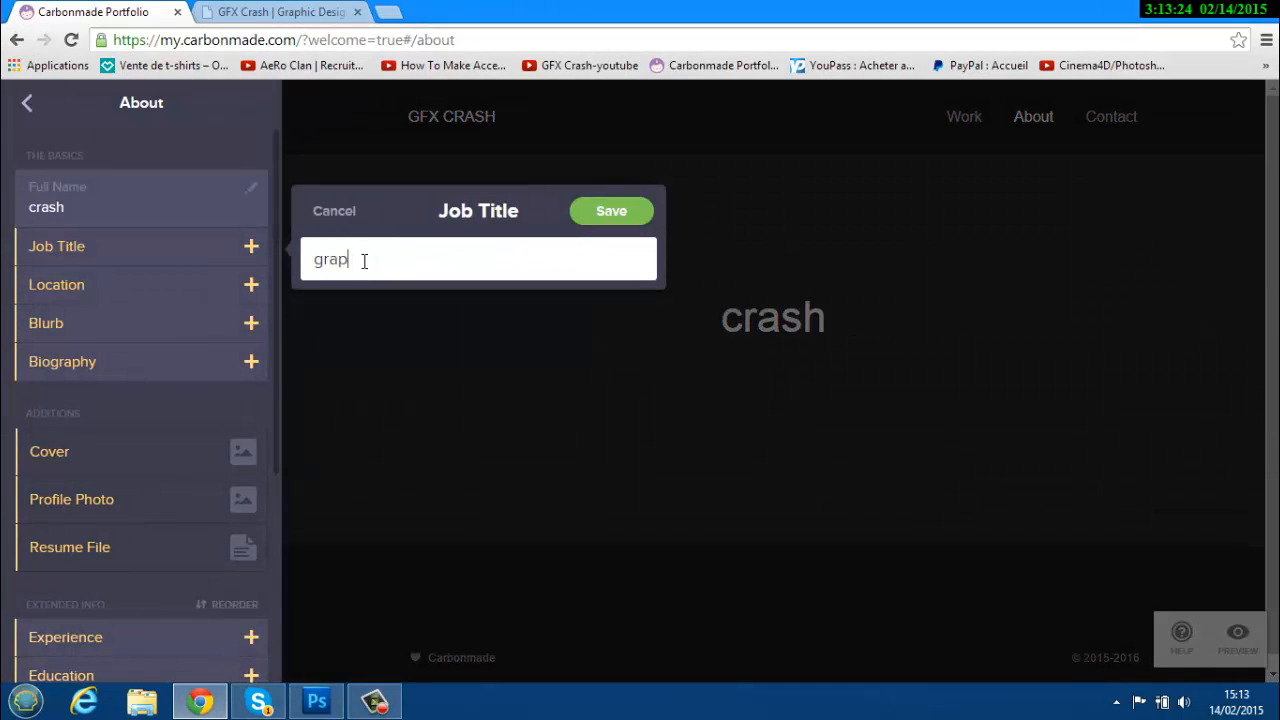
type("histe")
left_click(587, 219)
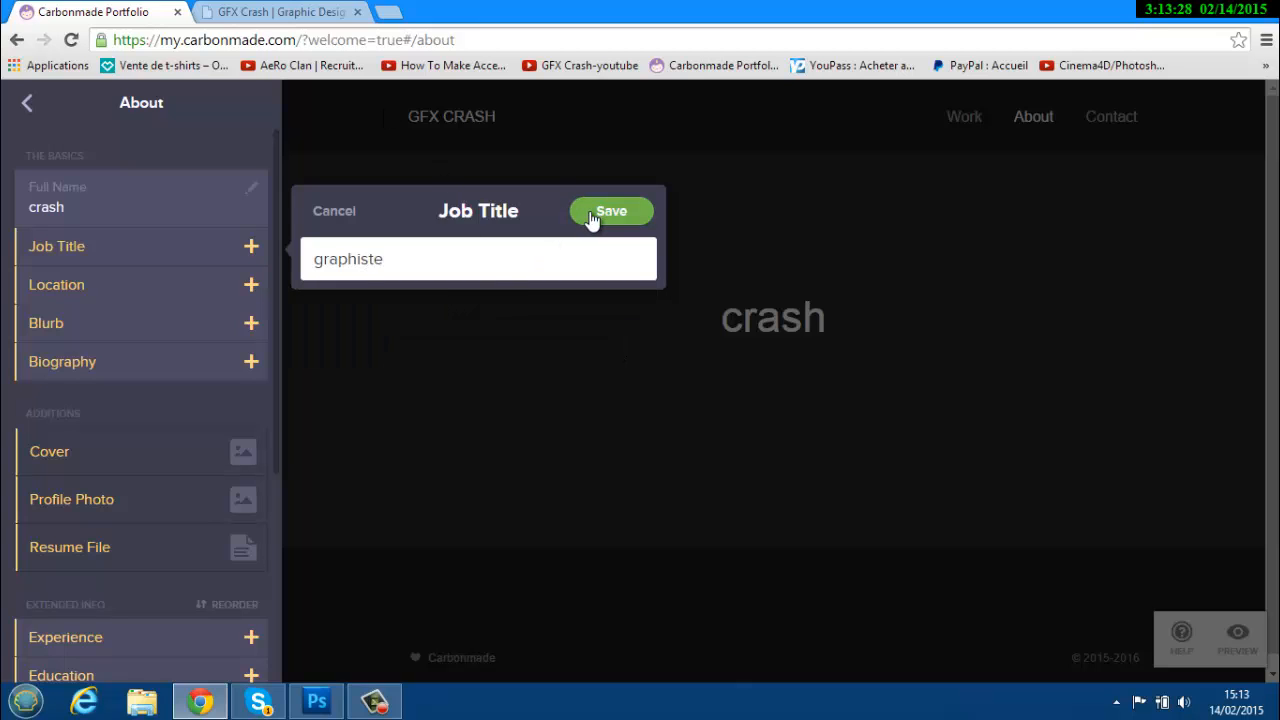
left_click(120, 302)
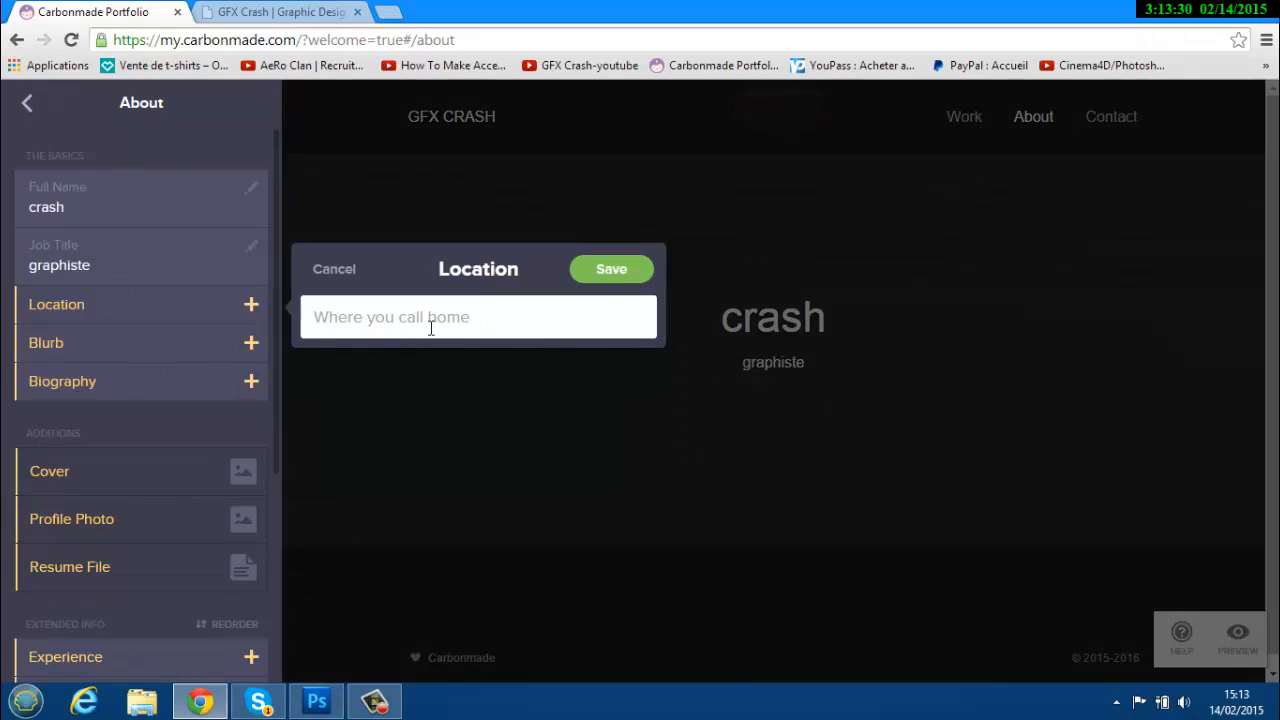
type("france")
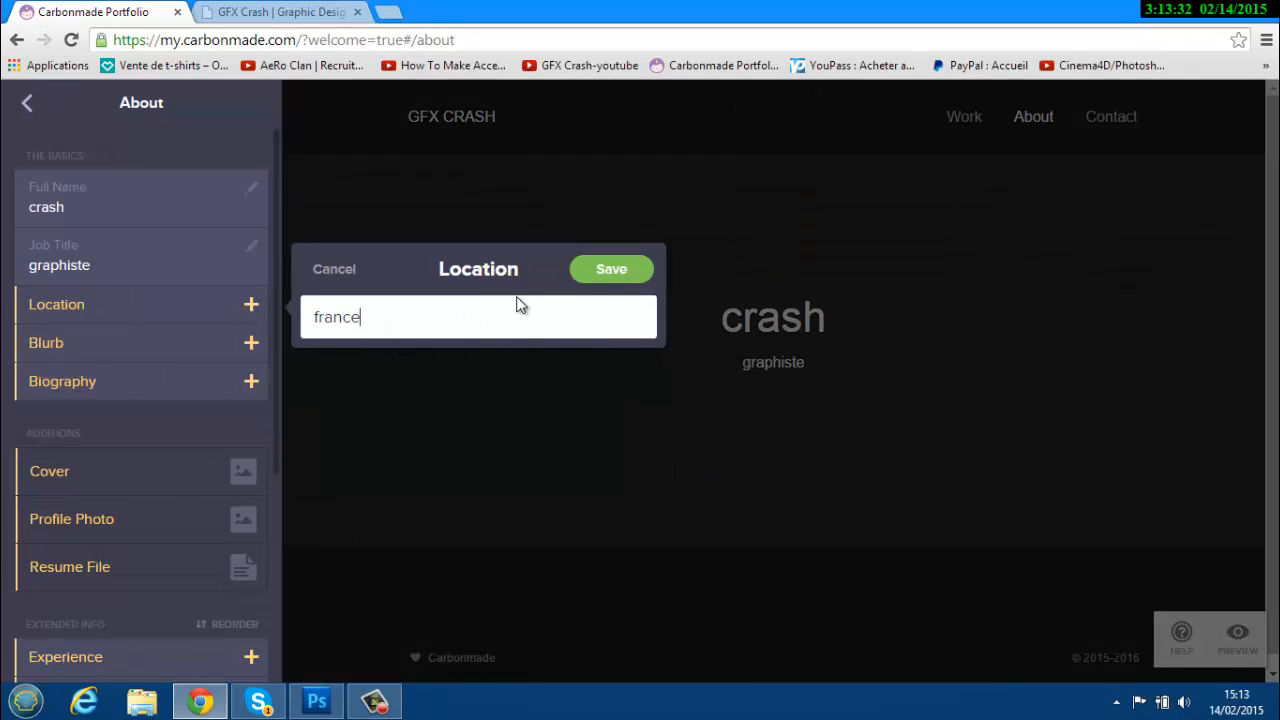
left_click(588, 275)
Skip the Blurb and save a one-line biography introducing the owner.
left_click(88, 366)
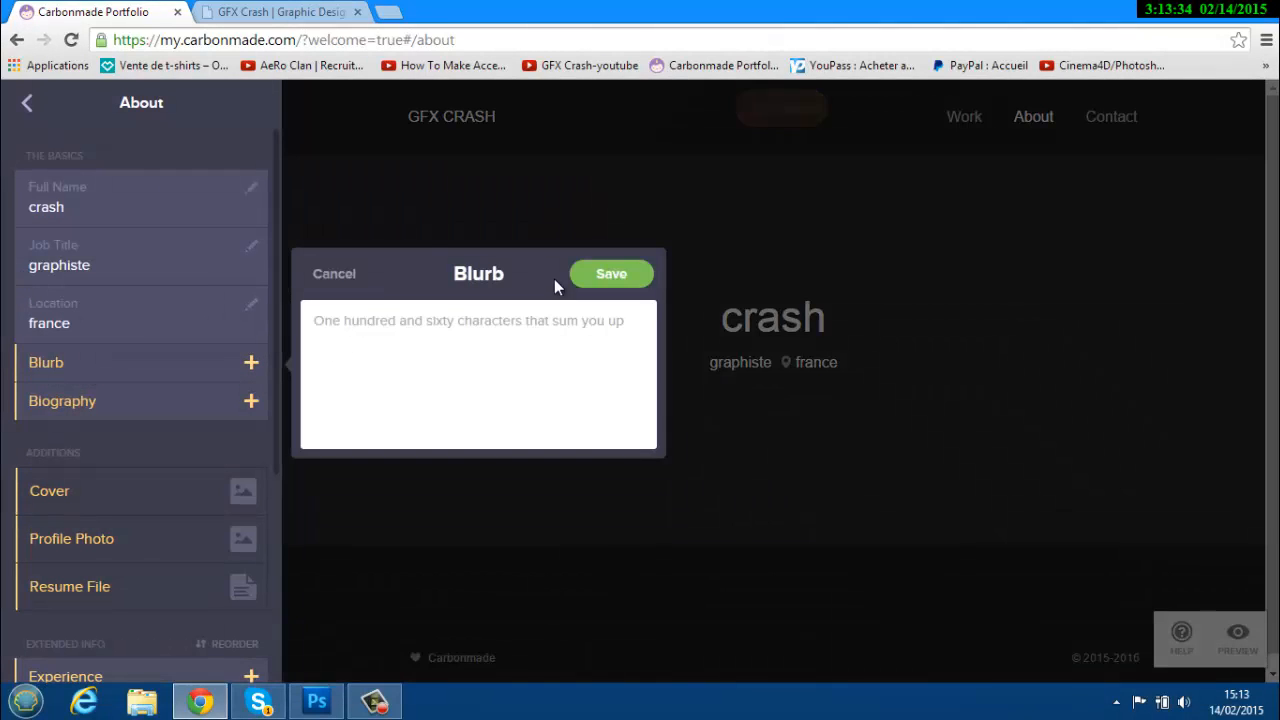
left_click(324, 273)
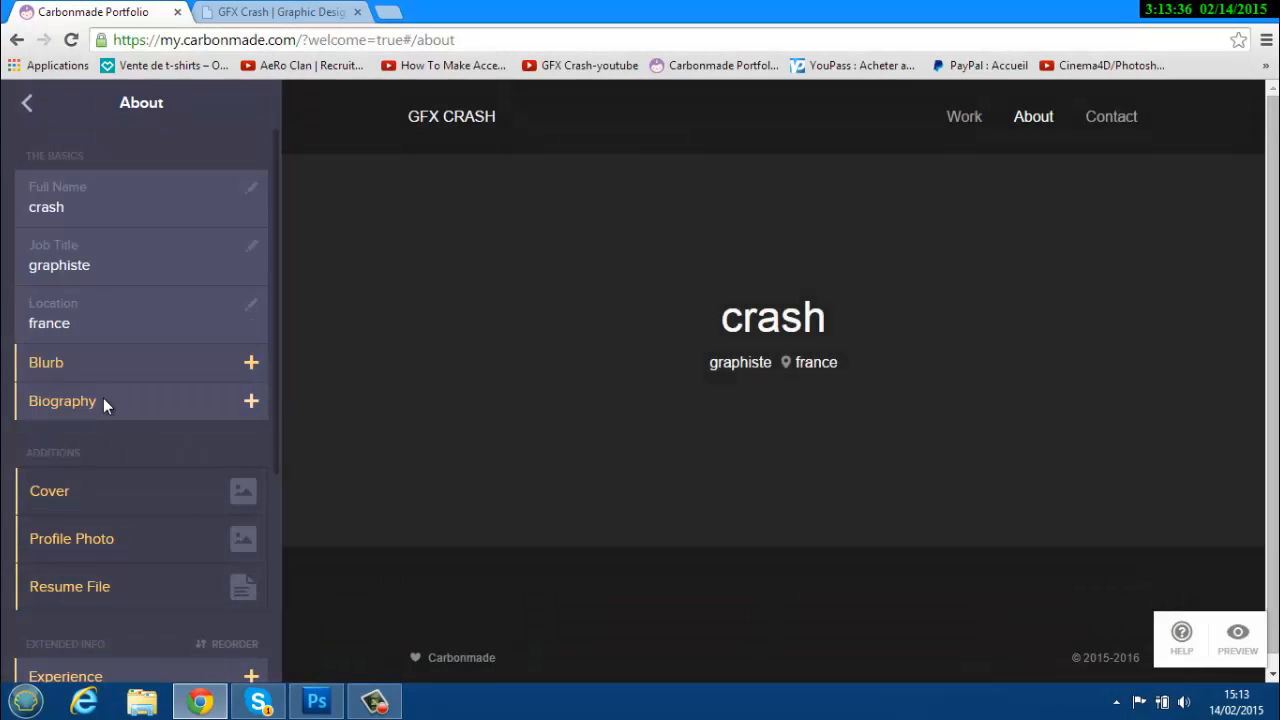
left_click(100, 401)
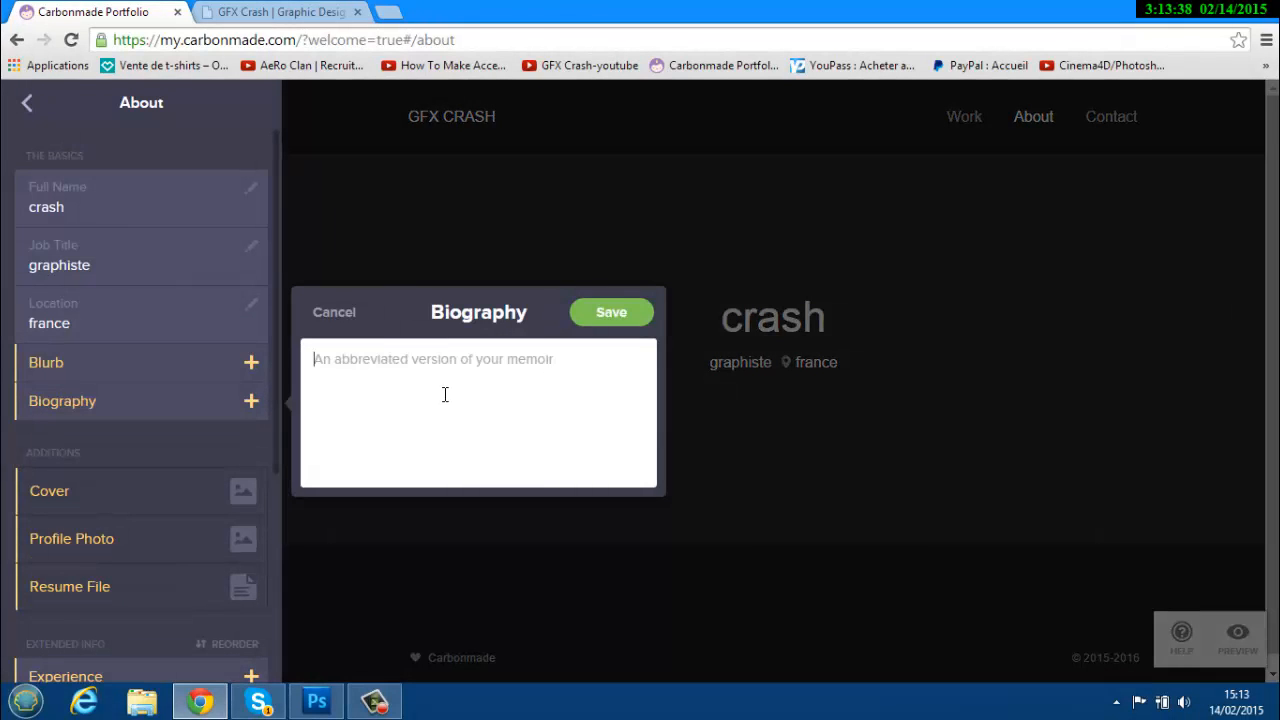
type("J'a")
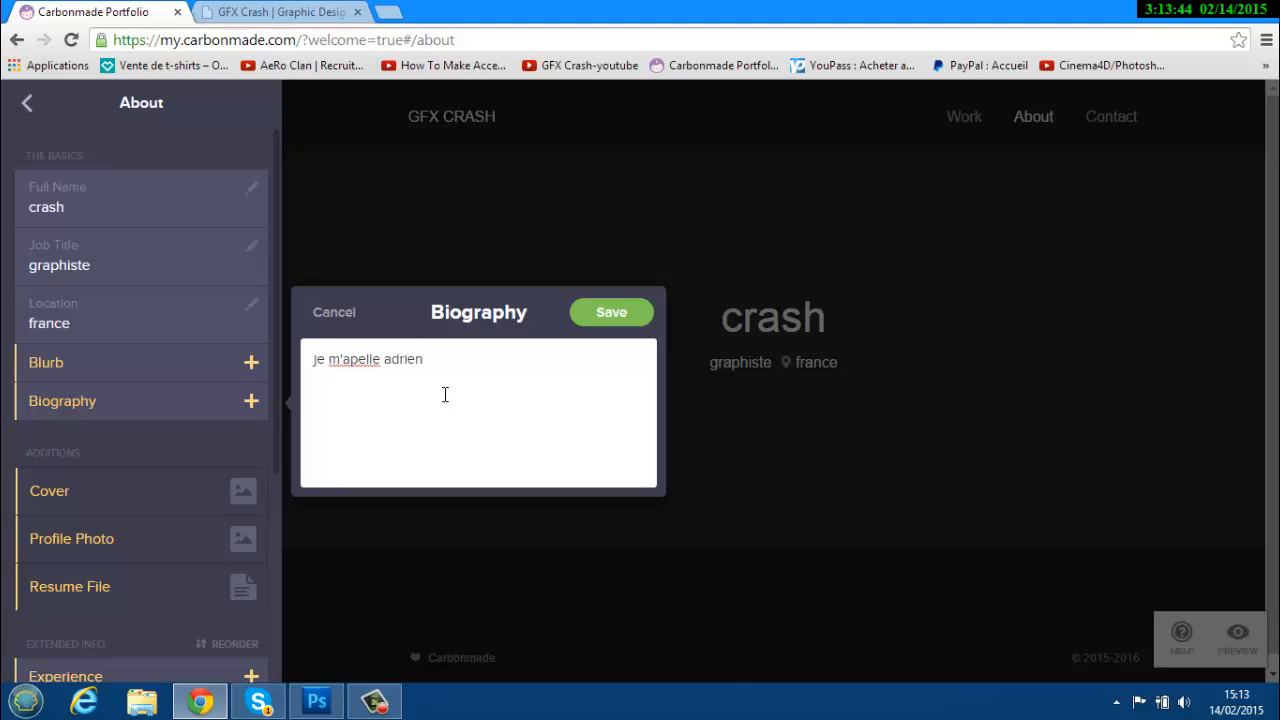
left_click(611, 312)
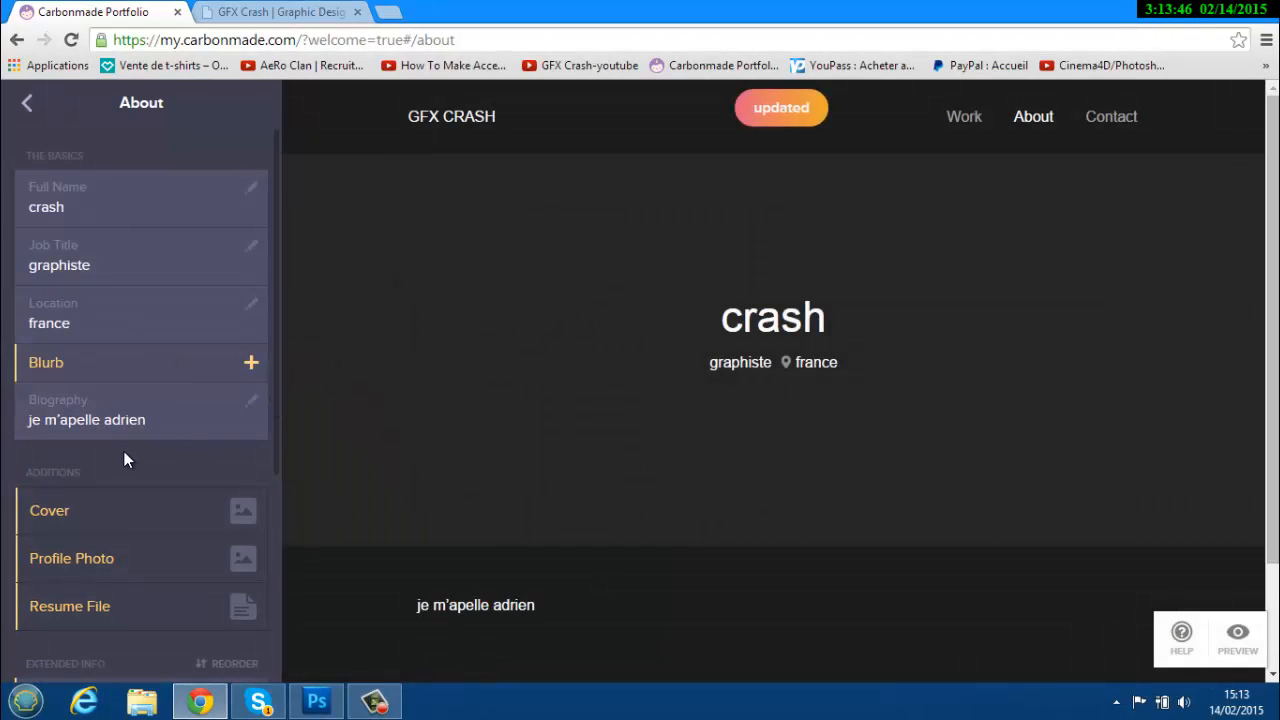
scroll(240, 528, "down", 1)
Set bannière-roche-effect.png as the About cover image and compare with the old site's About page.
left_click(243, 416)
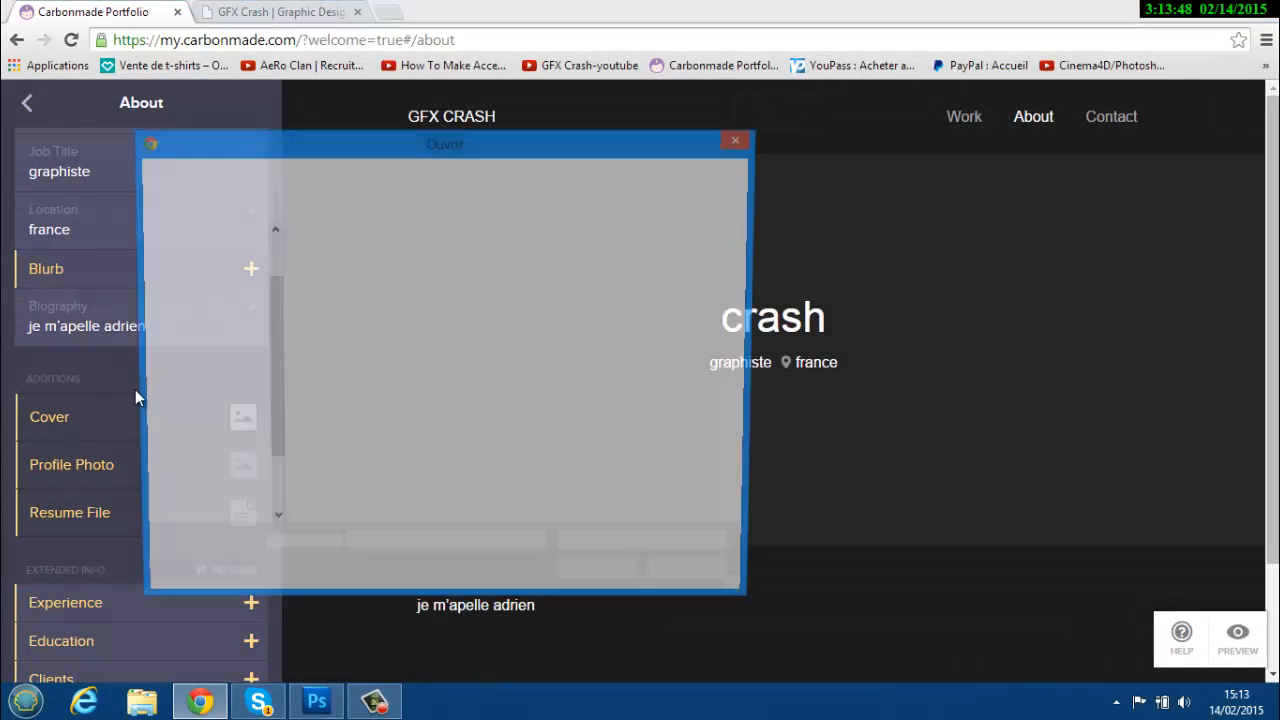
double_click(339, 295)
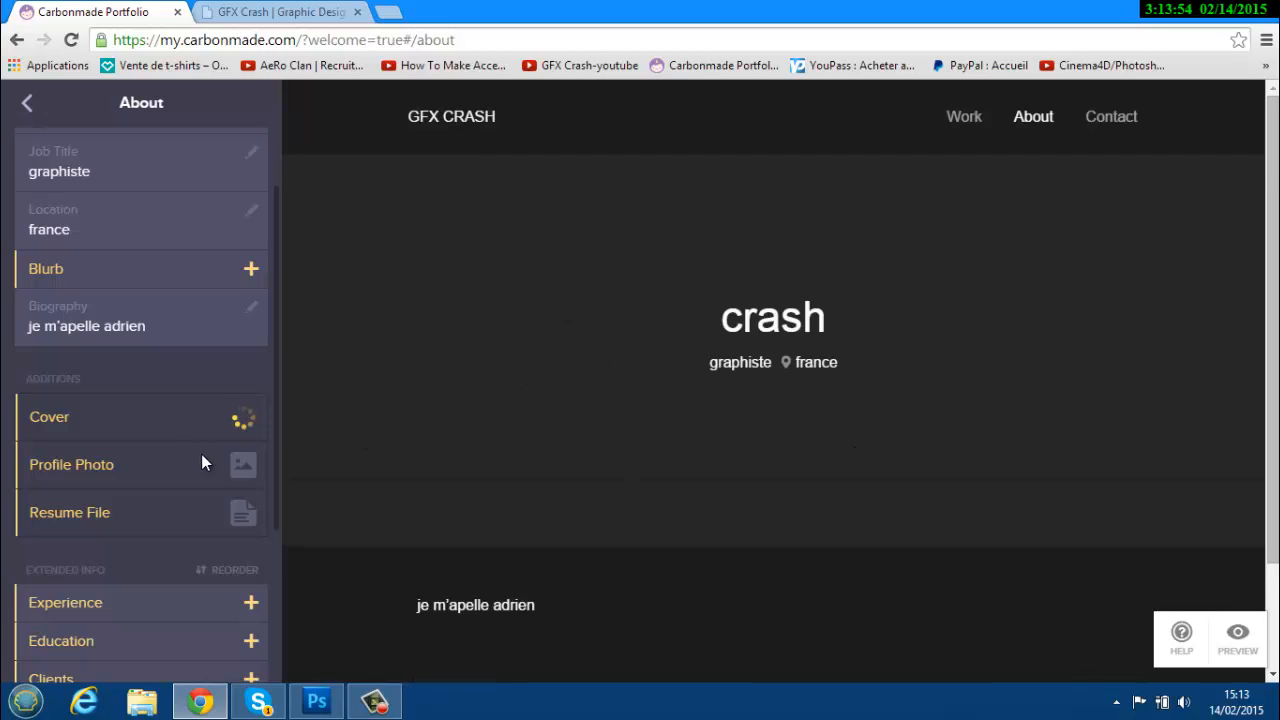
left_click(385, 11)
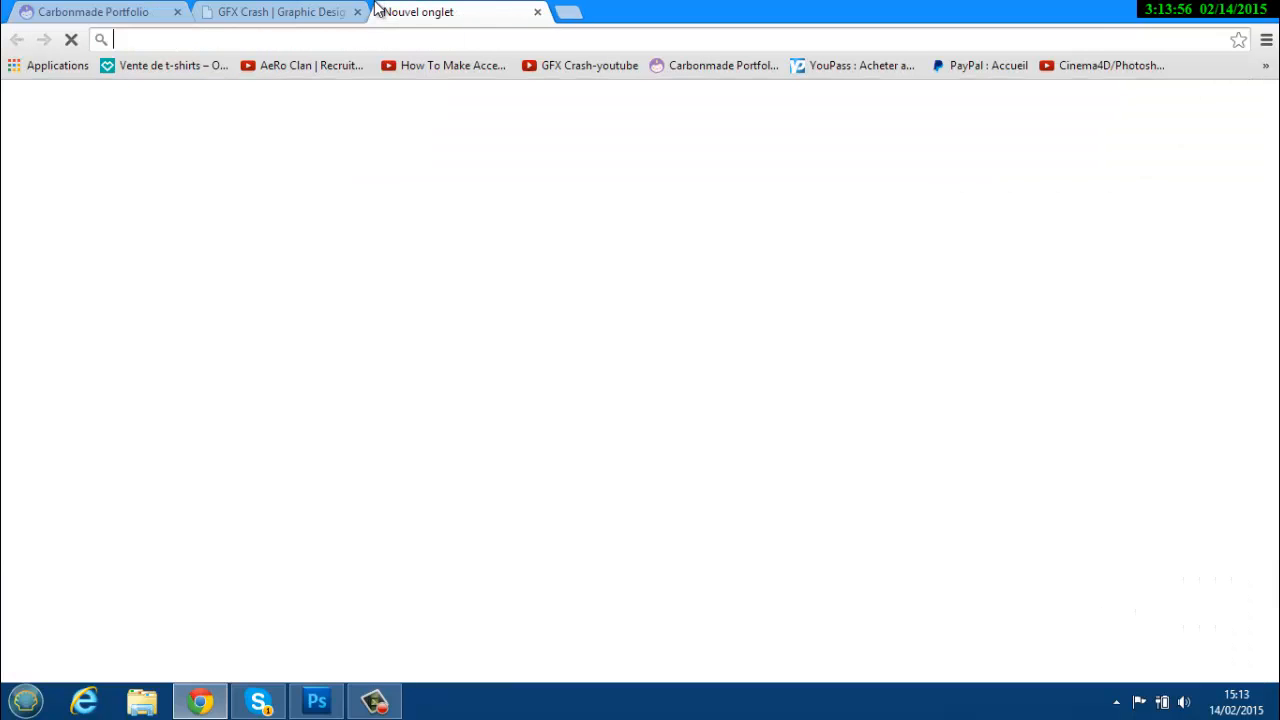
left_click(538, 12)
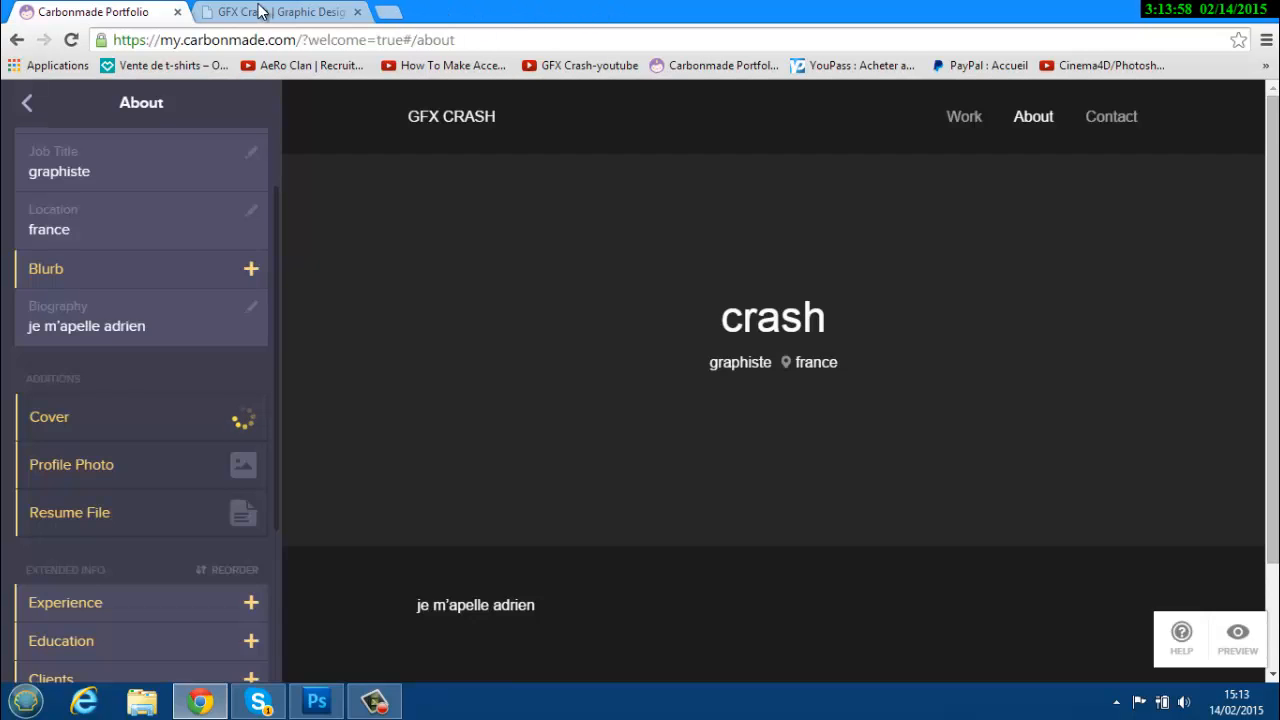
left_click(279, 14)
left_click(977, 101)
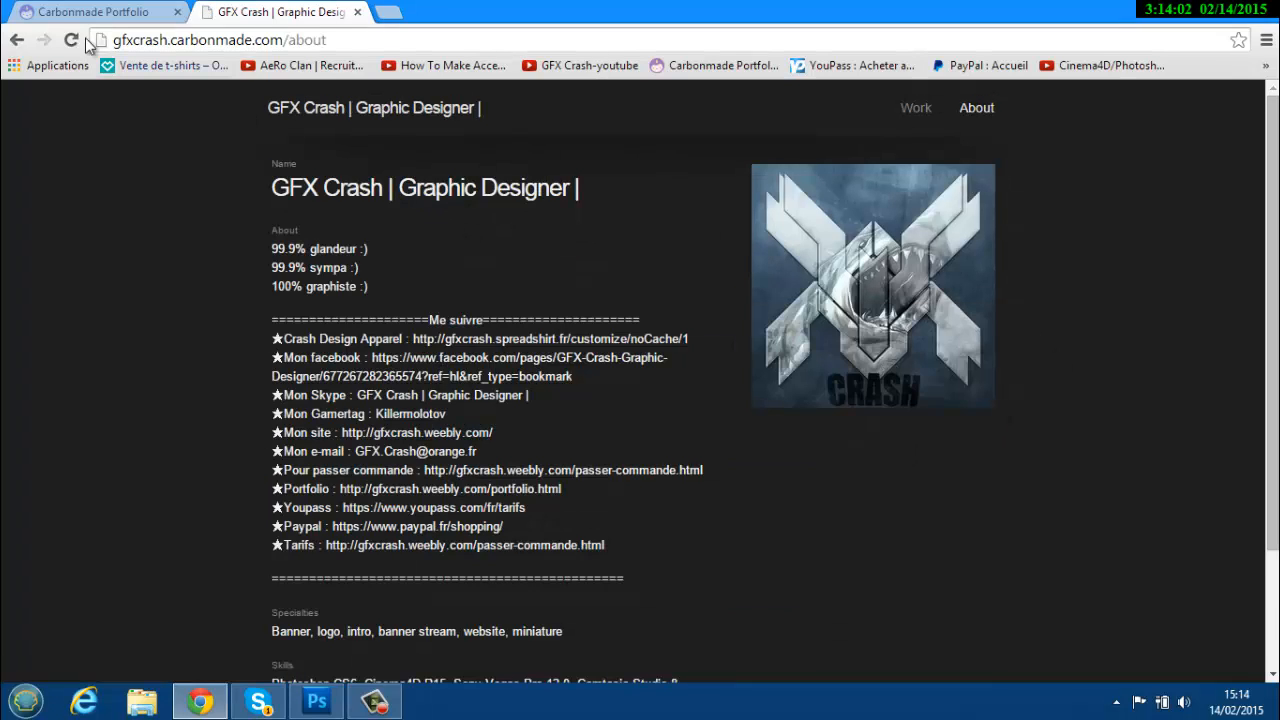
left_click(70, 12)
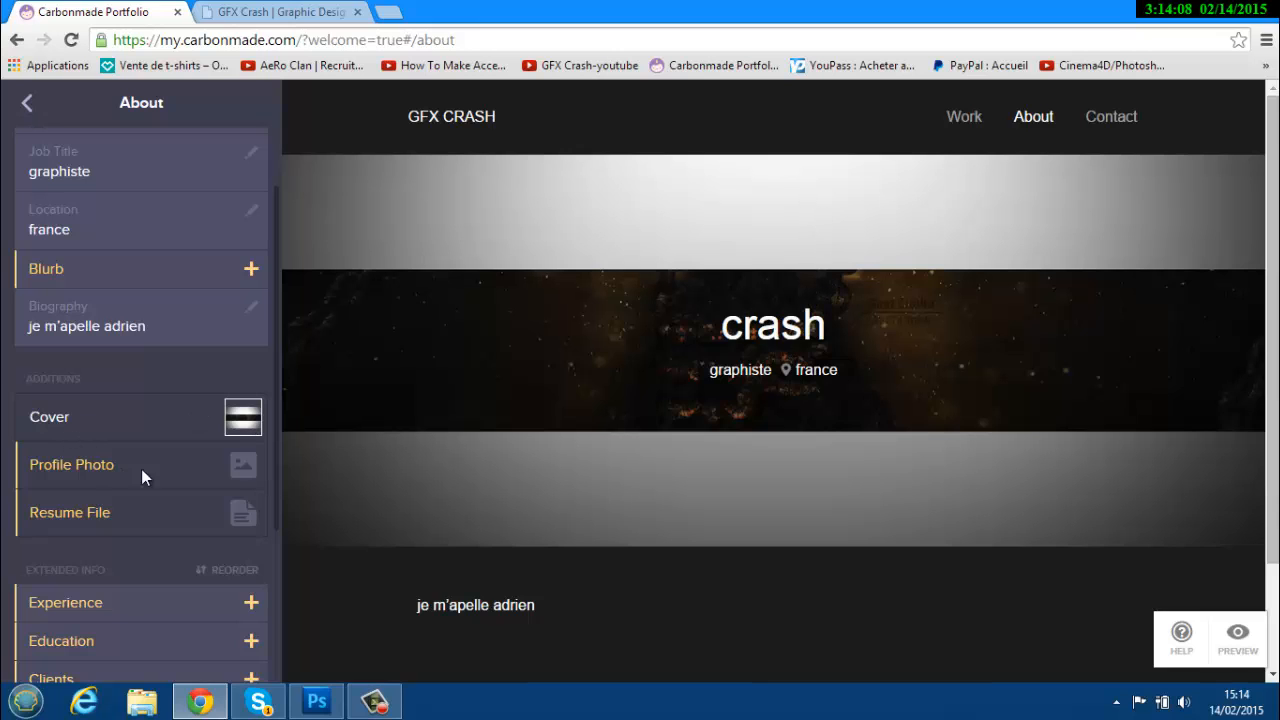
Upload a logo from logo > logo by moi > Logo 2D-Requin marin as the profile photo.
left_click(243, 465)
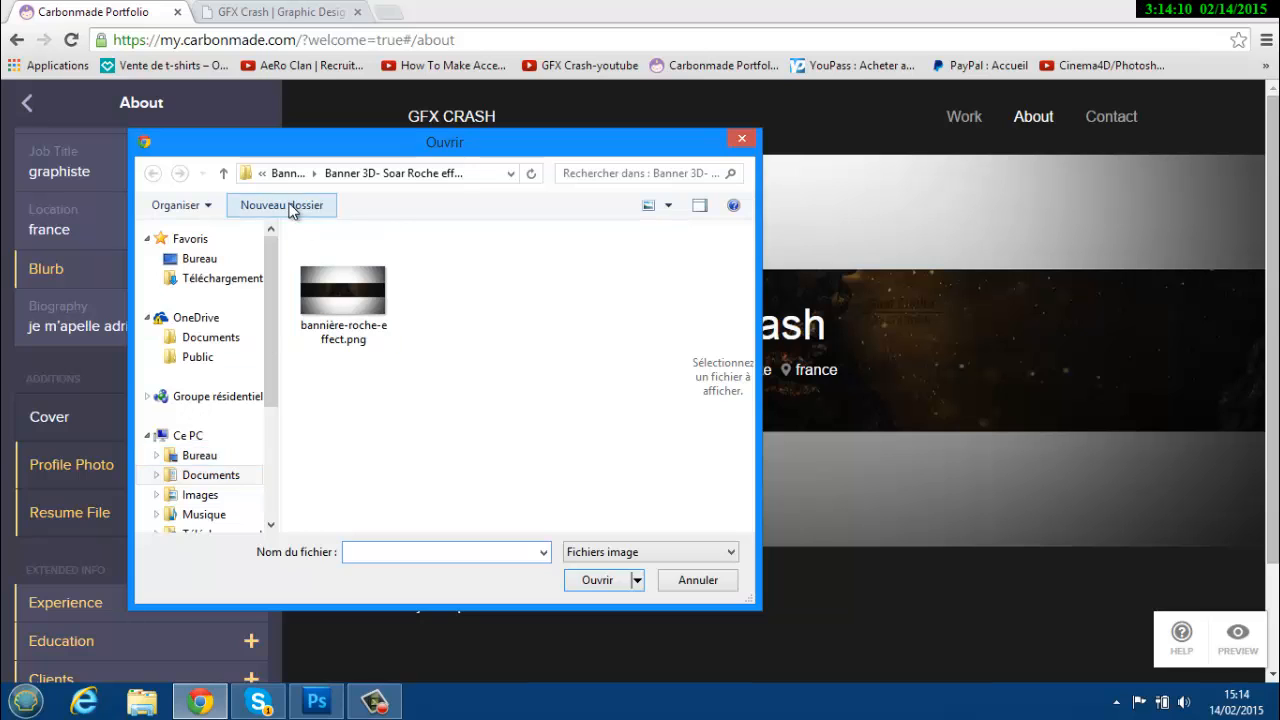
left_click(285, 173)
left_click(285, 173)
left_click(285, 173)
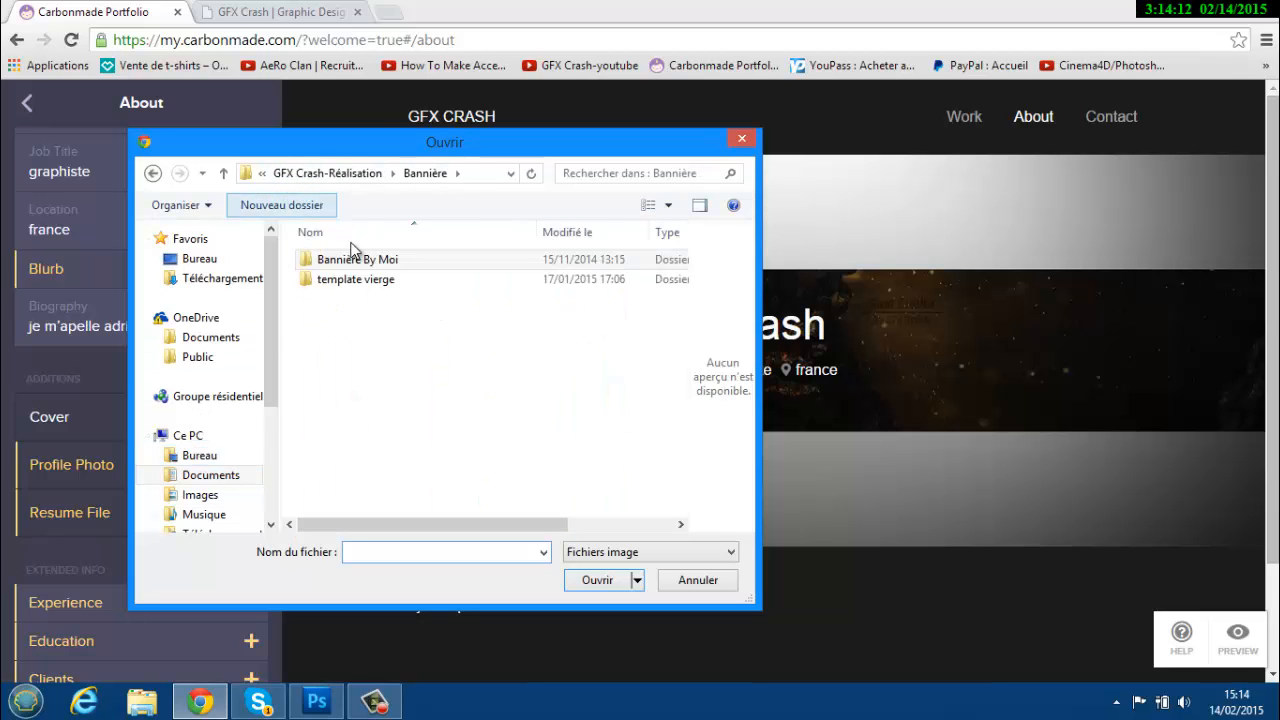
left_click(288, 174)
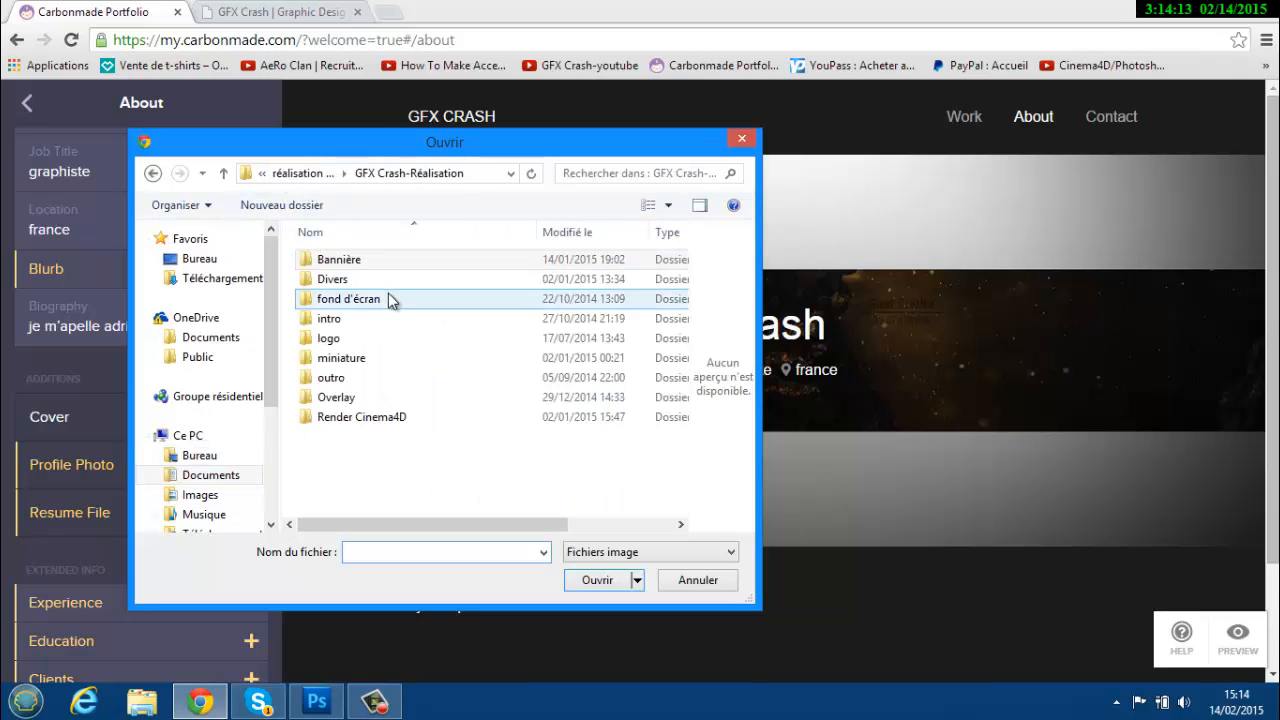
double_click(345, 357)
left_click(152, 173)
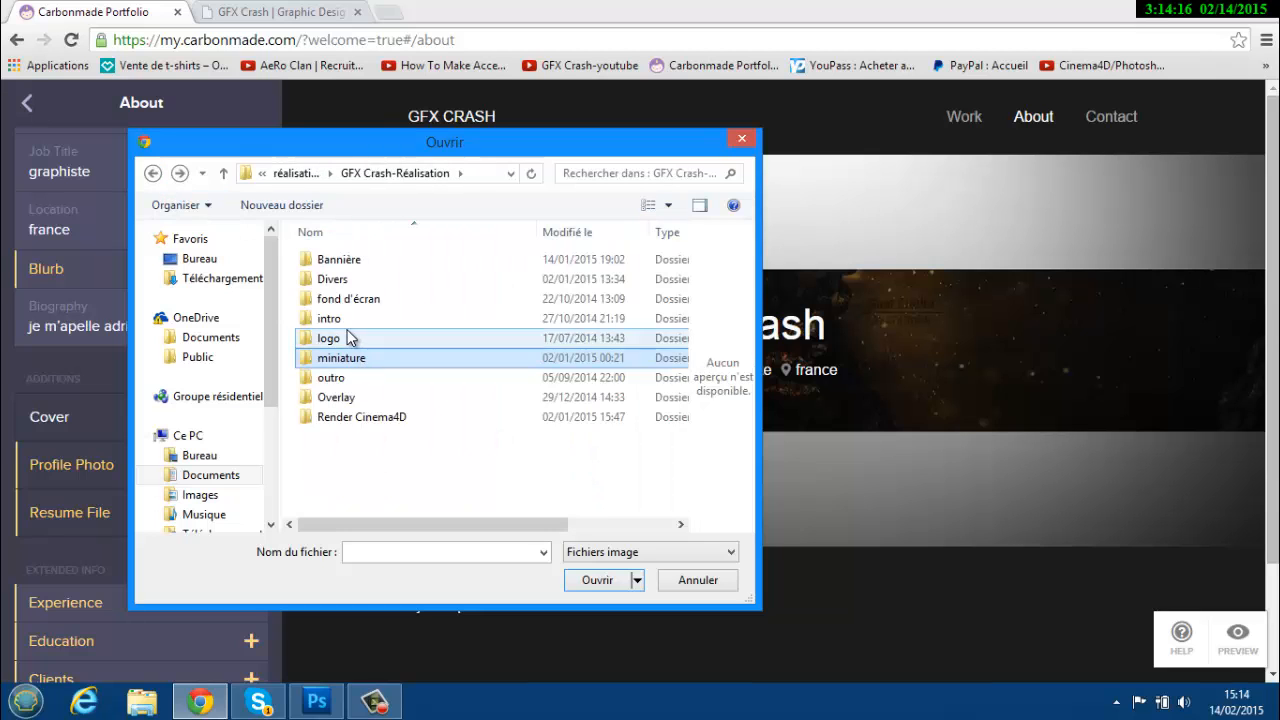
double_click(332, 338)
double_click(357, 278)
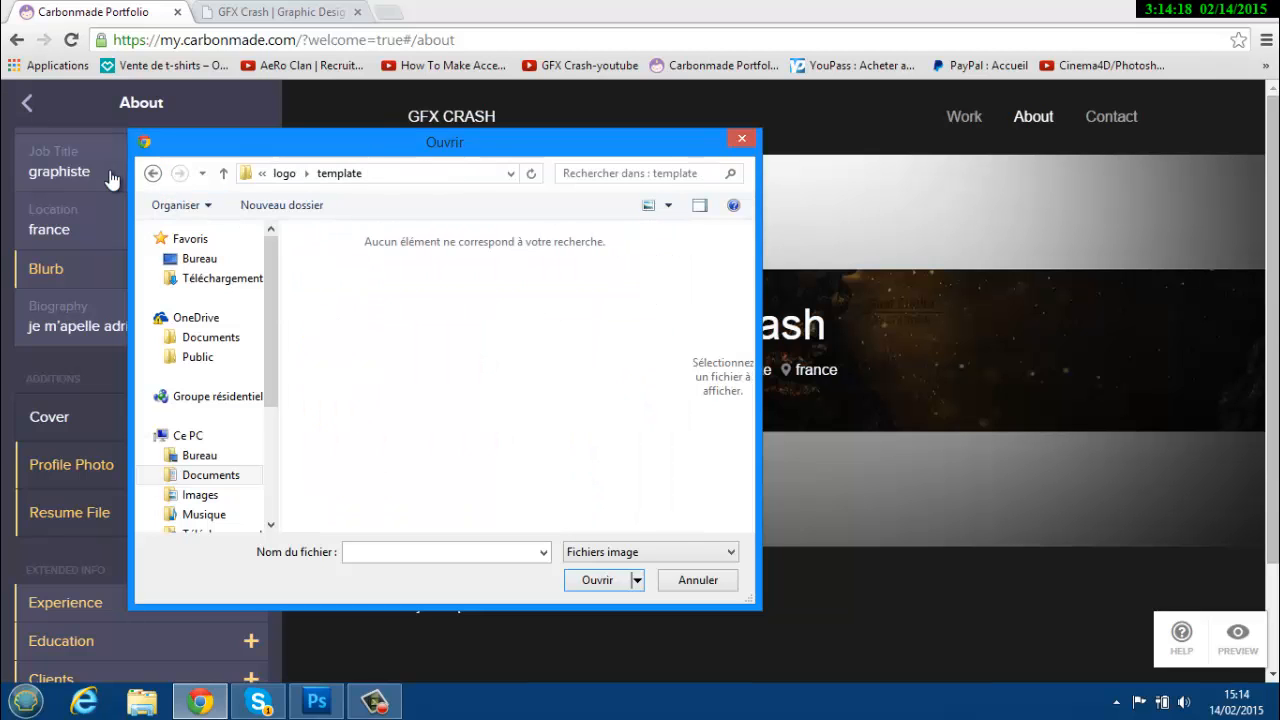
left_click(152, 173)
double_click(345, 258)
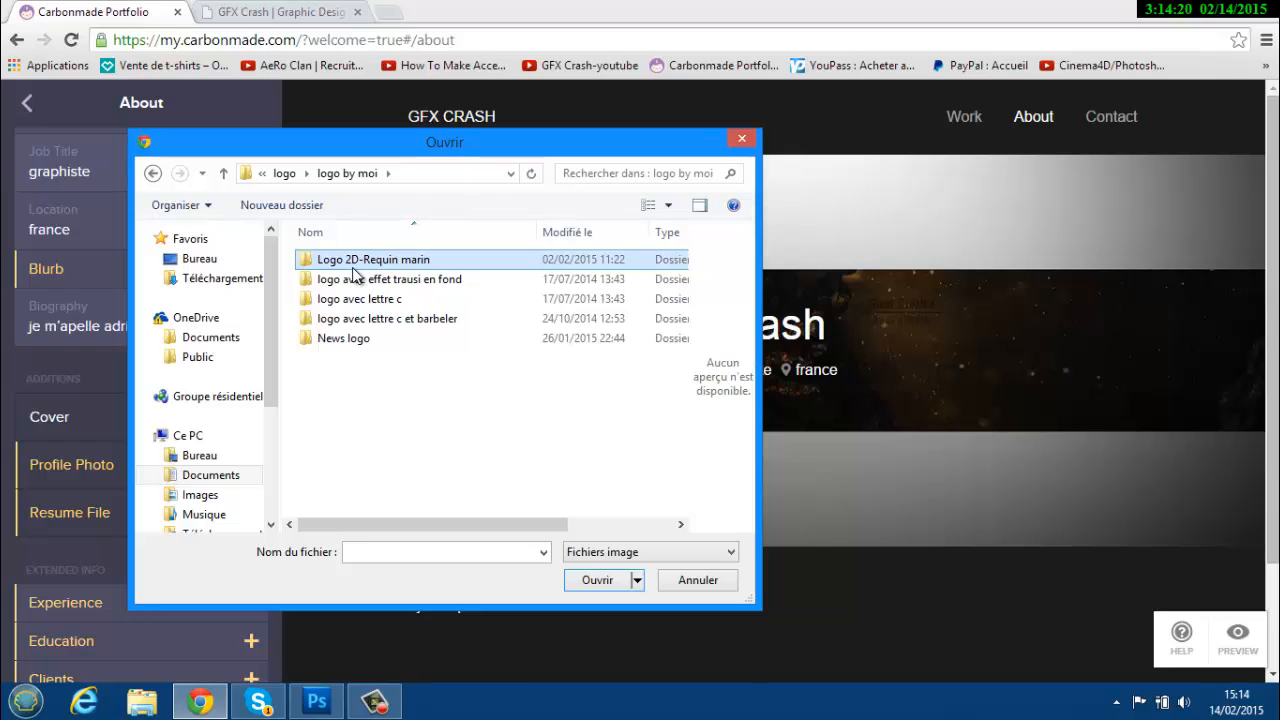
double_click(355, 259)
left_click(471, 280)
left_click(597, 580)
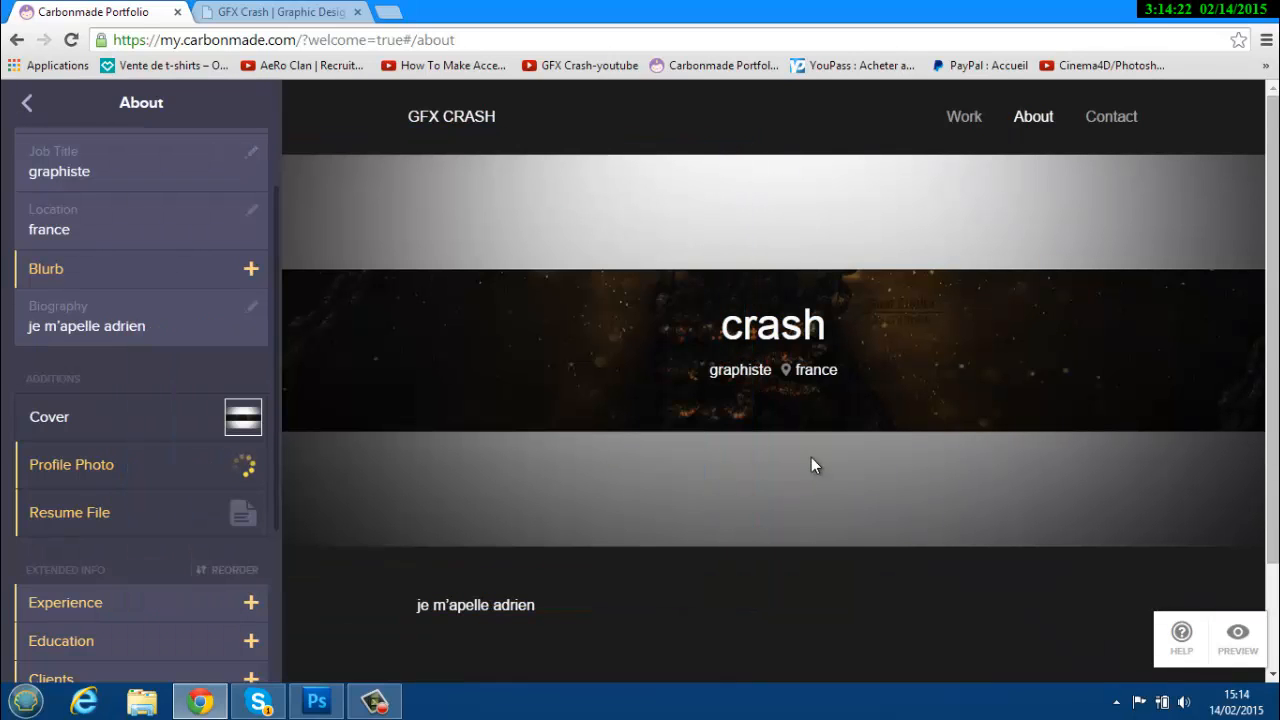
Open Experience and close it without adding any position.
scroll(83, 515, "down", 2)
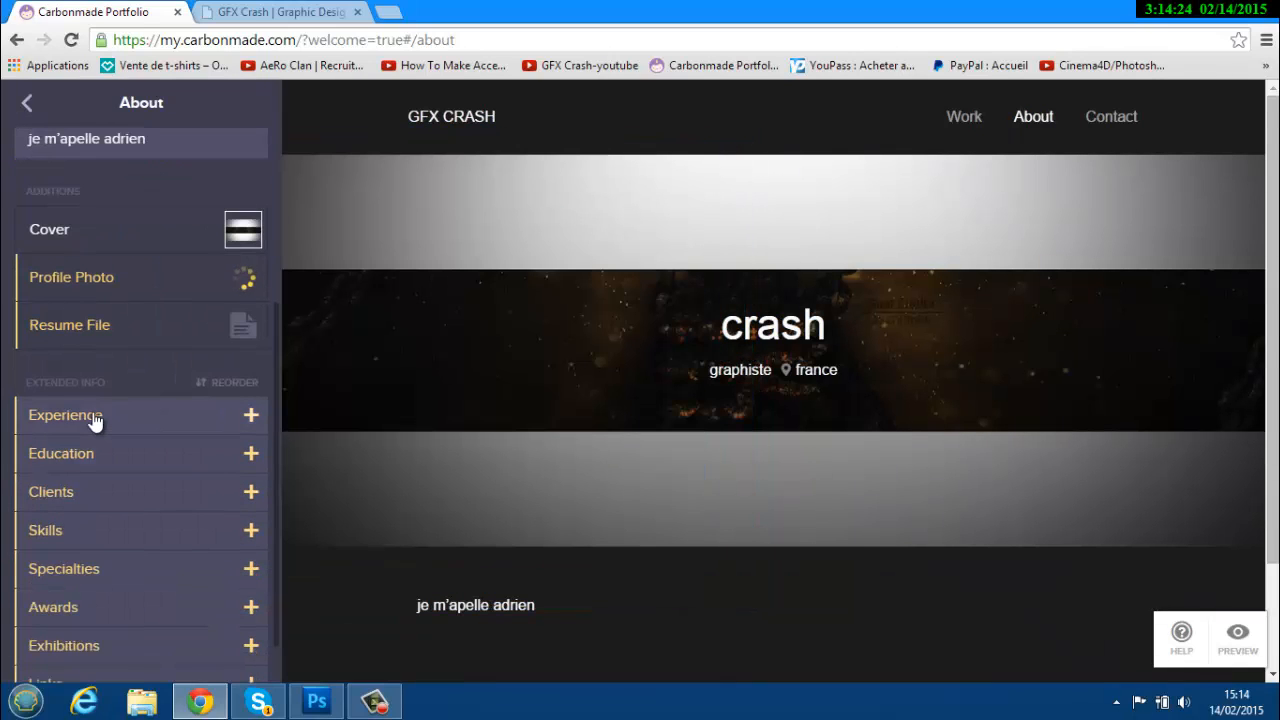
left_click(95, 422)
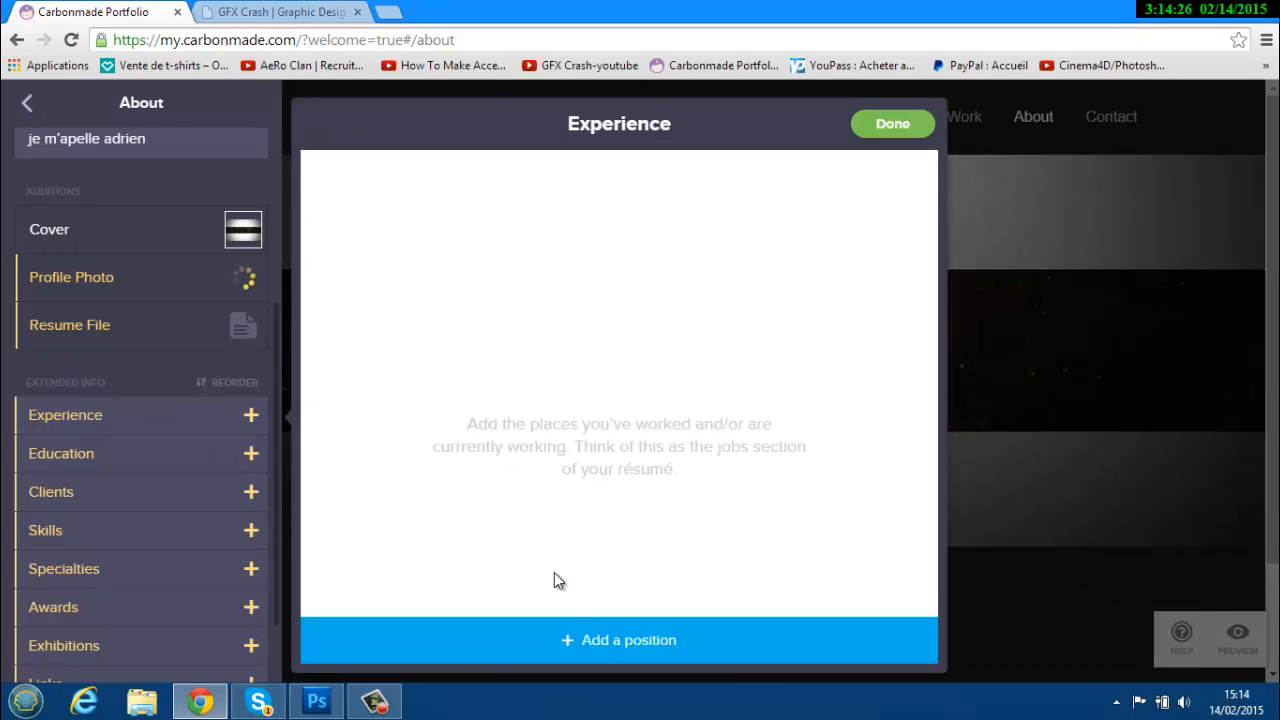
left_click(872, 128)
scroll(129, 360, "down", 1)
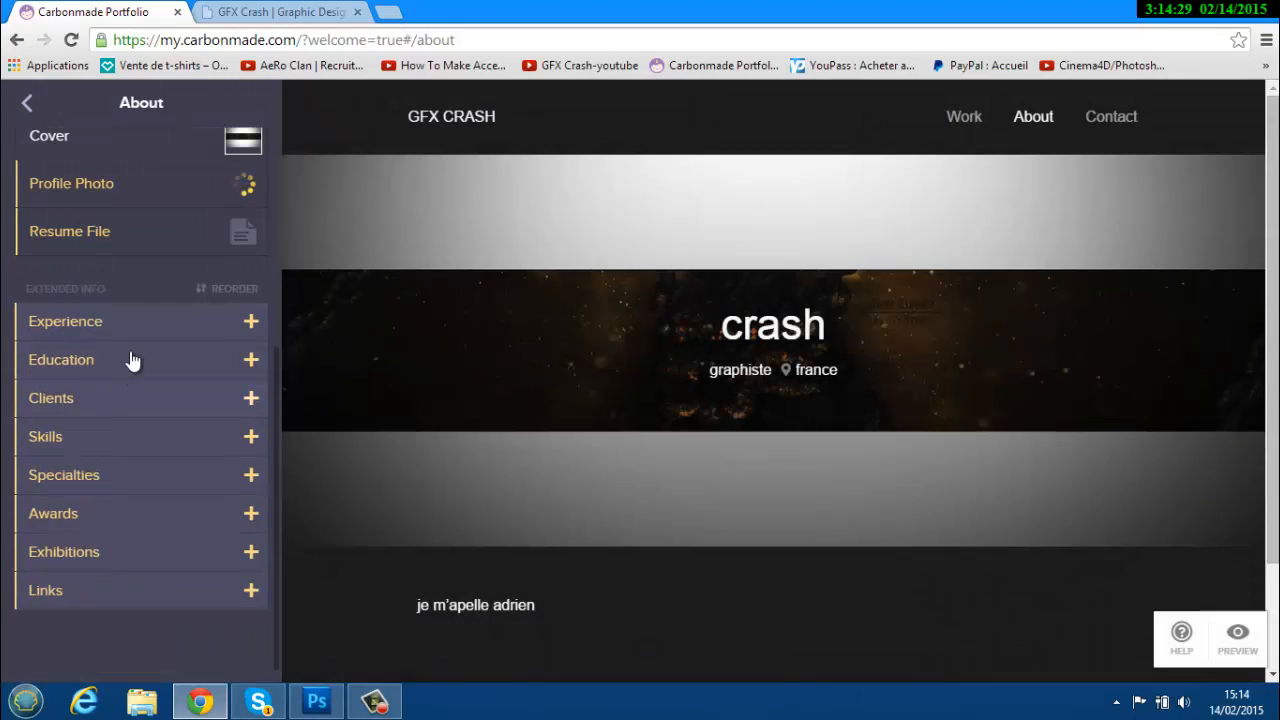
Copy the YouTube channel address and add it as a custom link under Links.
left_click(146, 594)
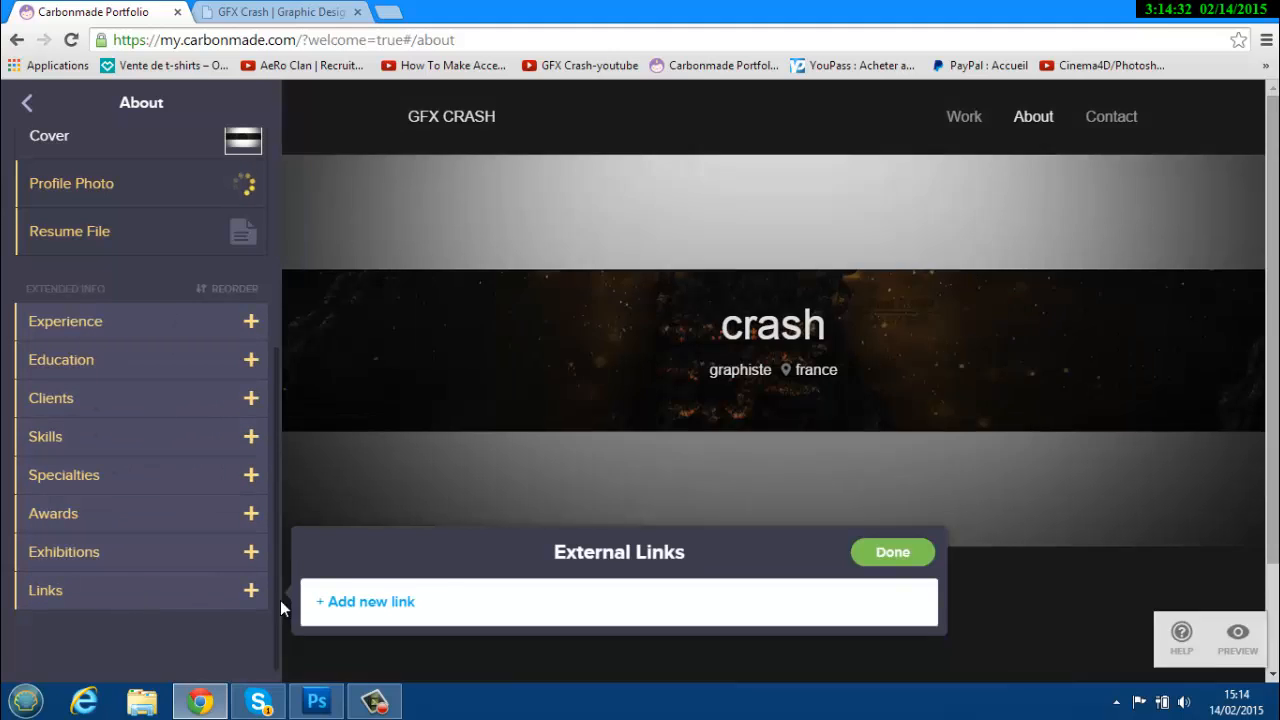
left_click(225, 13)
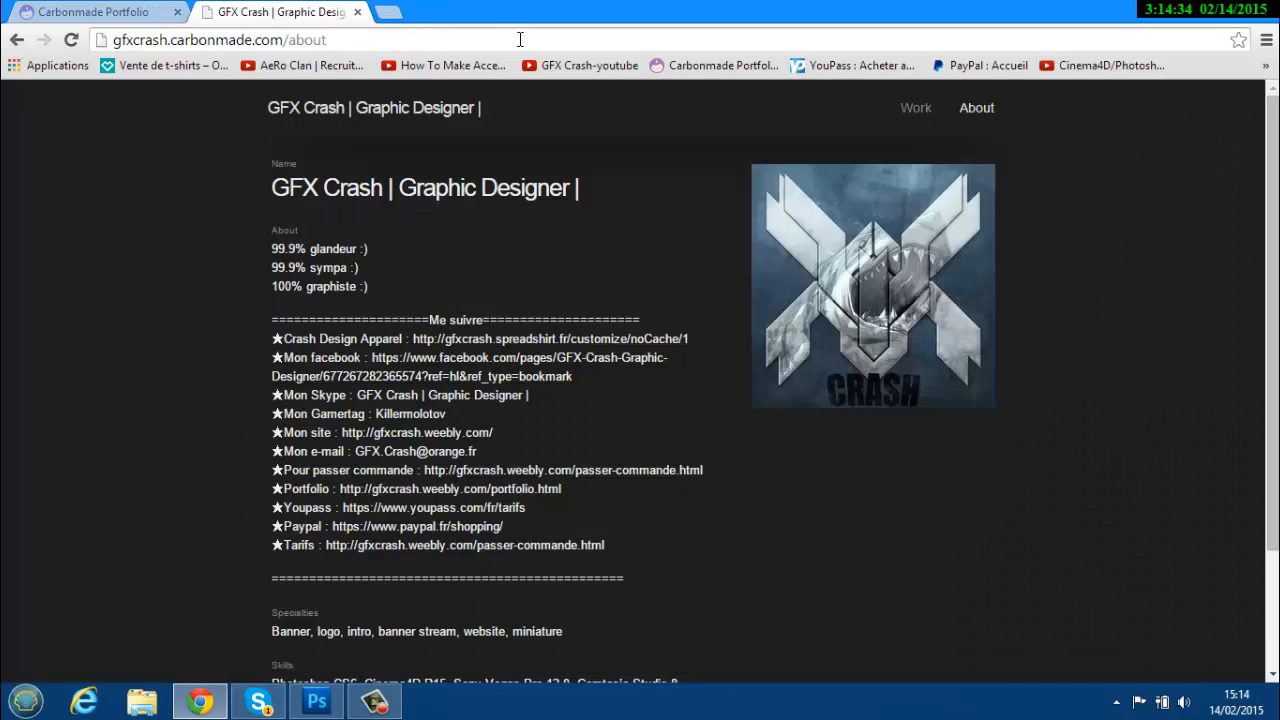
left_click(585, 65)
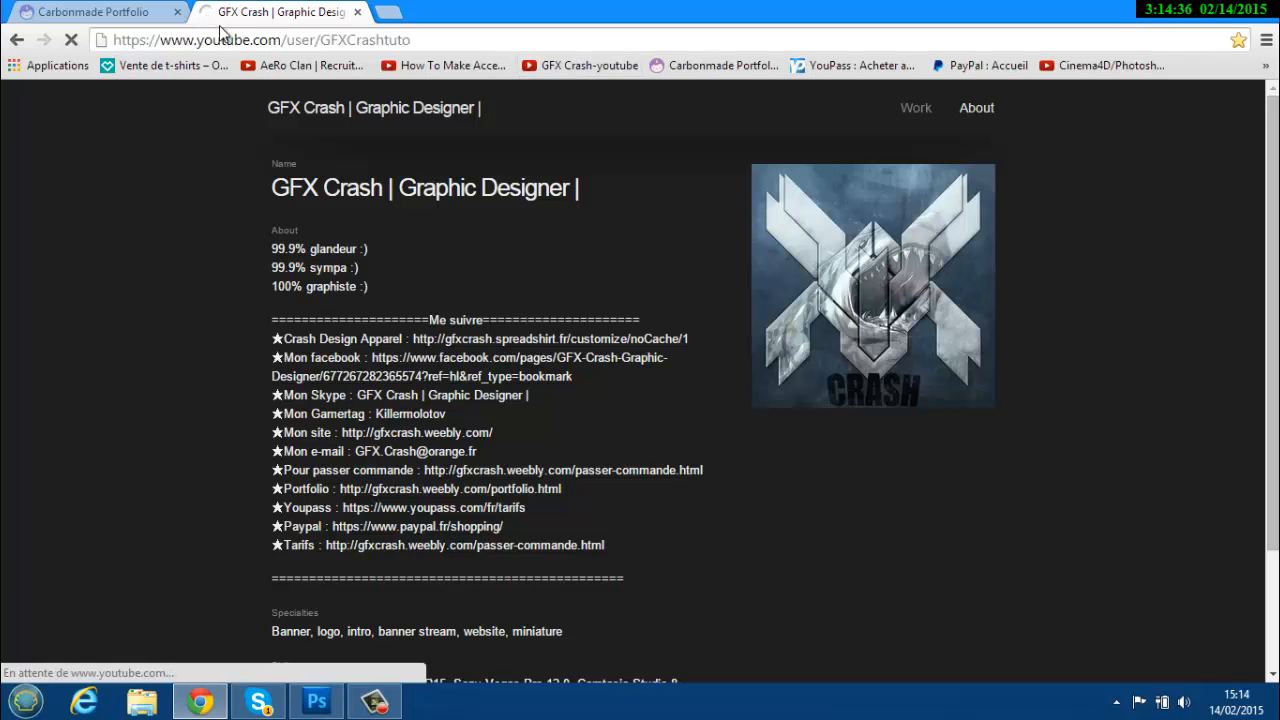
left_click(276, 45)
left_click(93, 12)
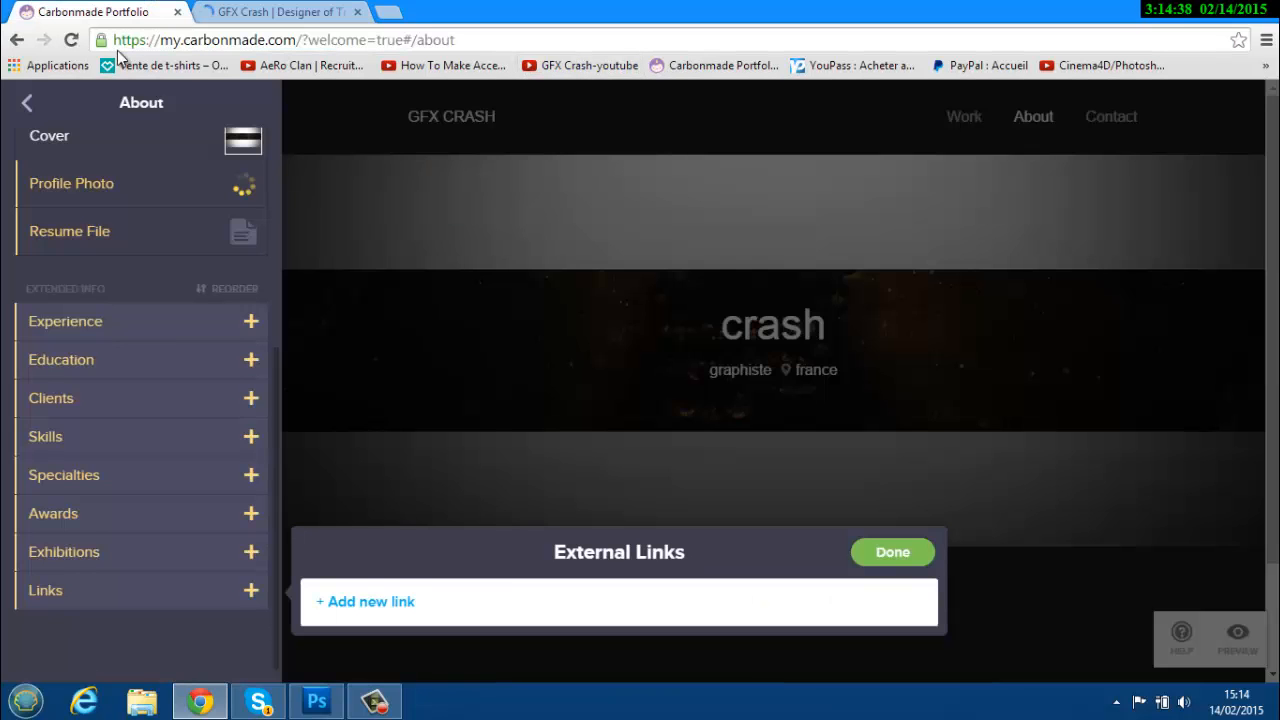
left_click(410, 604)
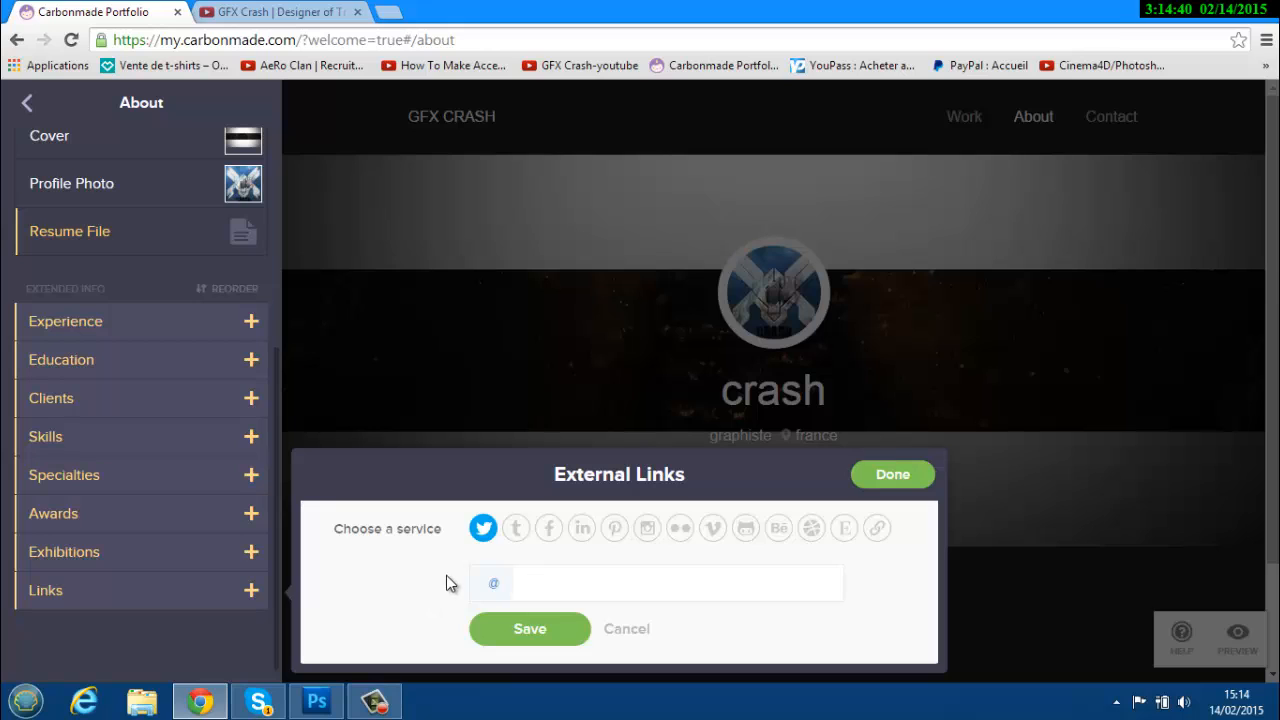
key("ctrl+v")
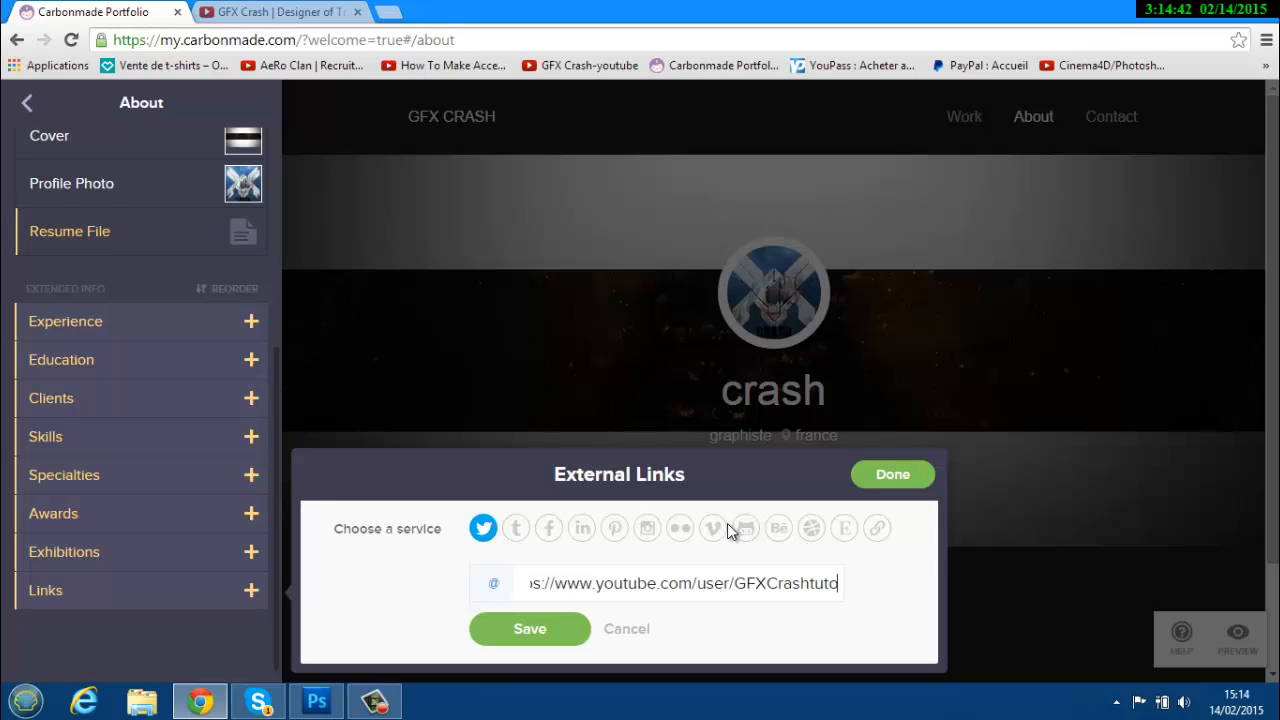
left_click(877, 529)
left_click(530, 629)
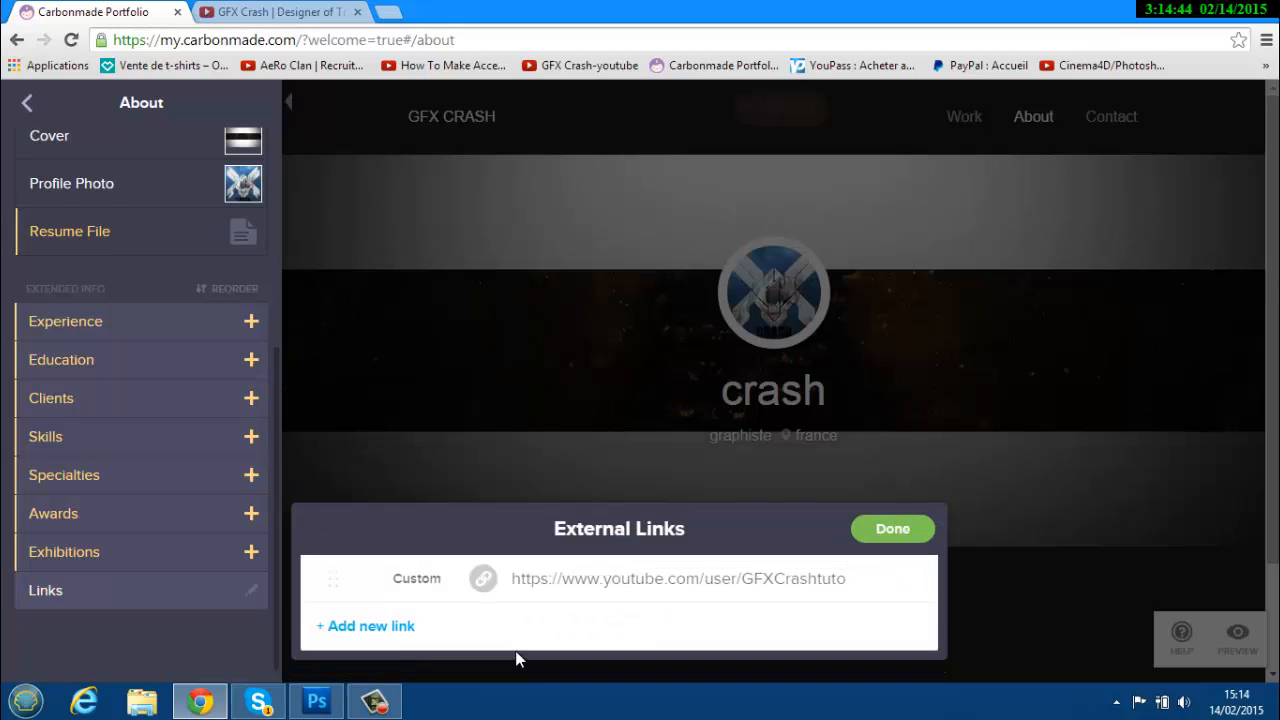
left_click(890, 528)
Toggle the profile photo off and back on so it stays visible.
scroll(503, 558, "down", 3)
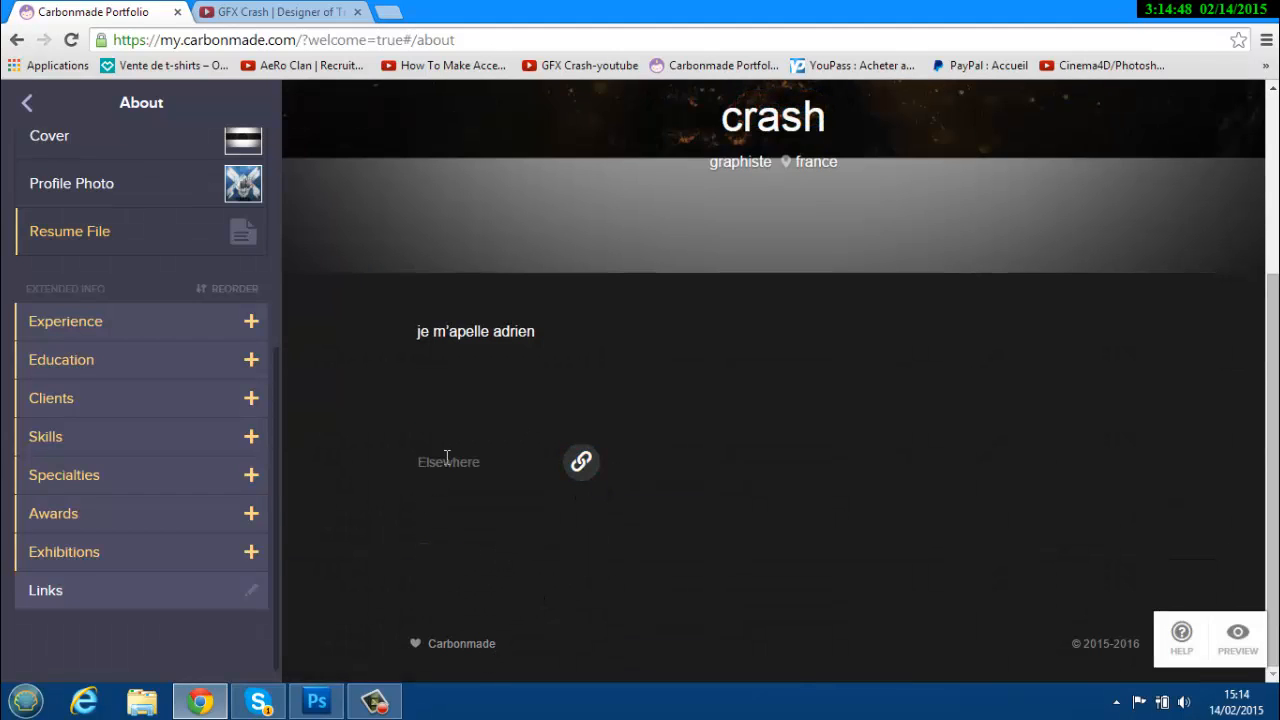
scroll(757, 615, "up", 3)
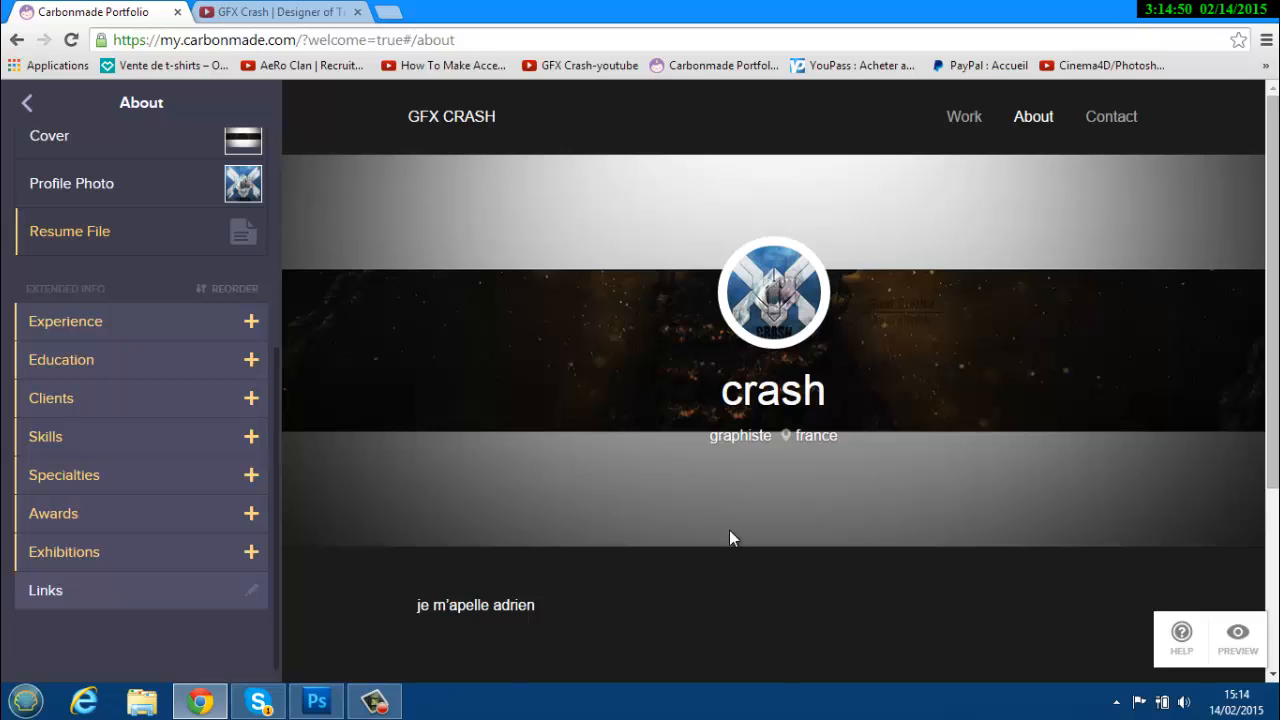
scroll(89, 563, "down", 1)
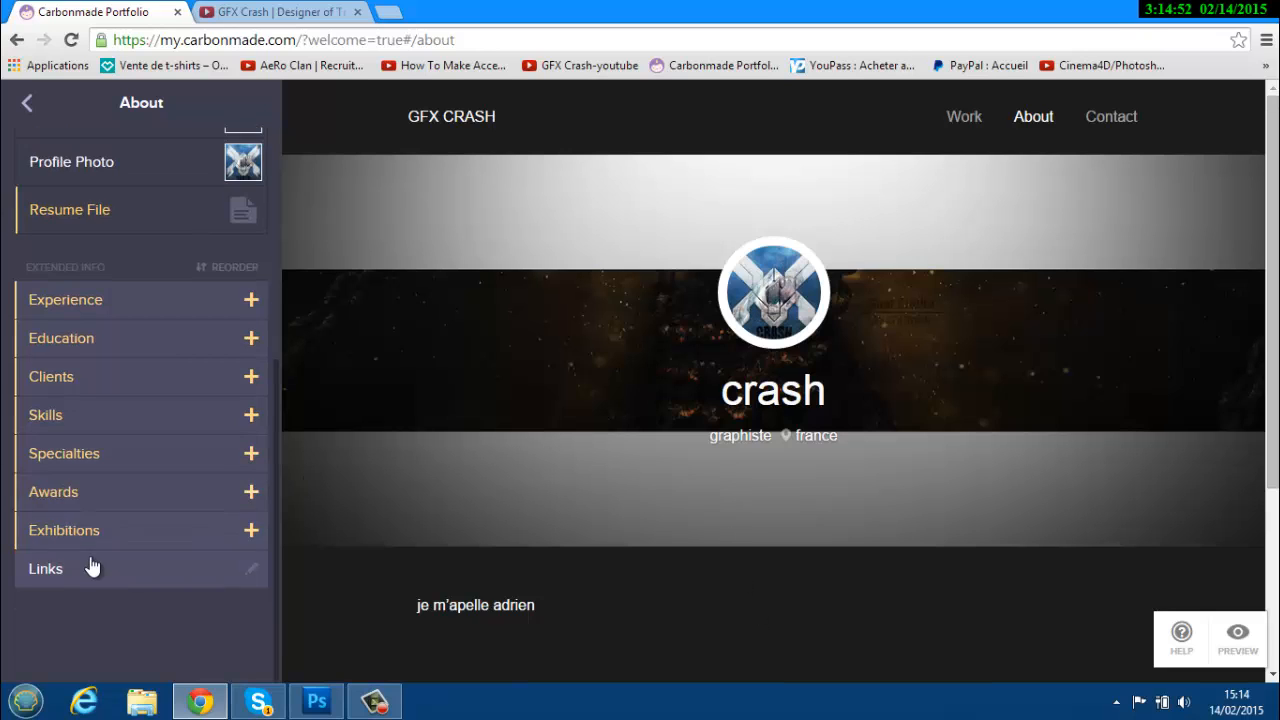
scroll(232, 263, "up", 3)
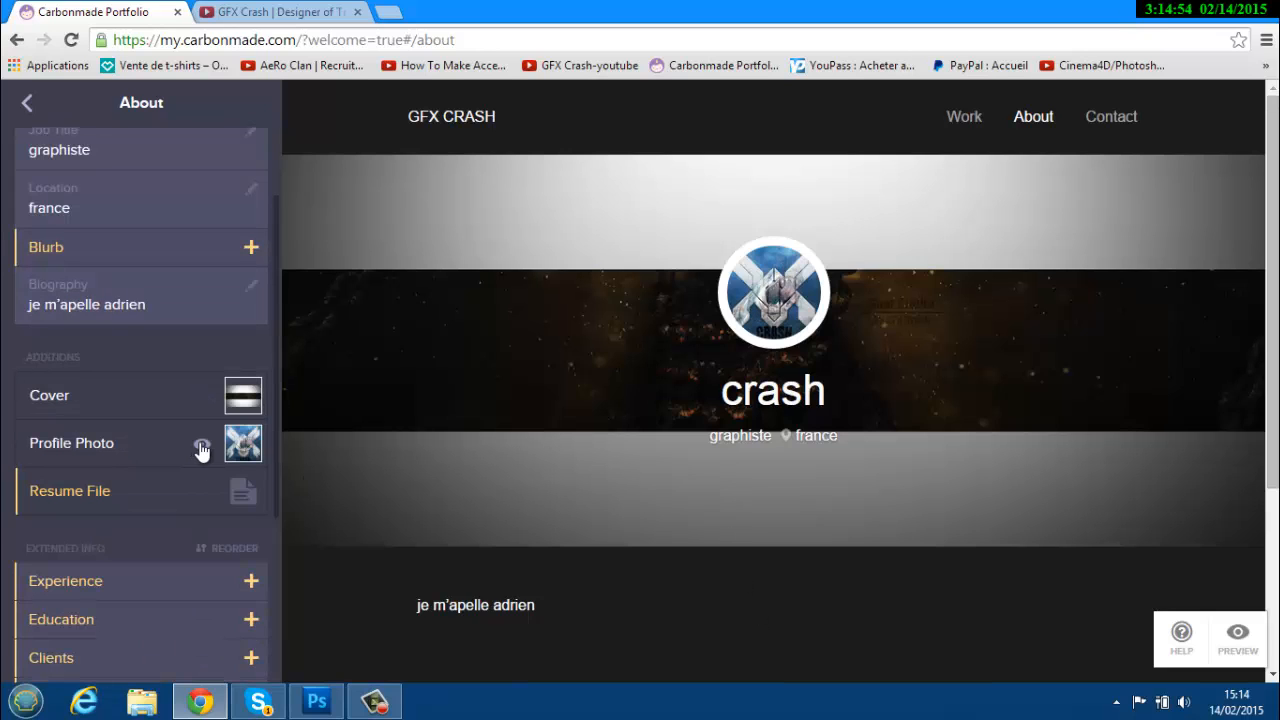
left_click(201, 447)
left_click(201, 447)
scroll(100, 270, "up", 2)
Open the Contact section settings and test the Show Availability and Contact Form toggles.
left_click(27, 103)
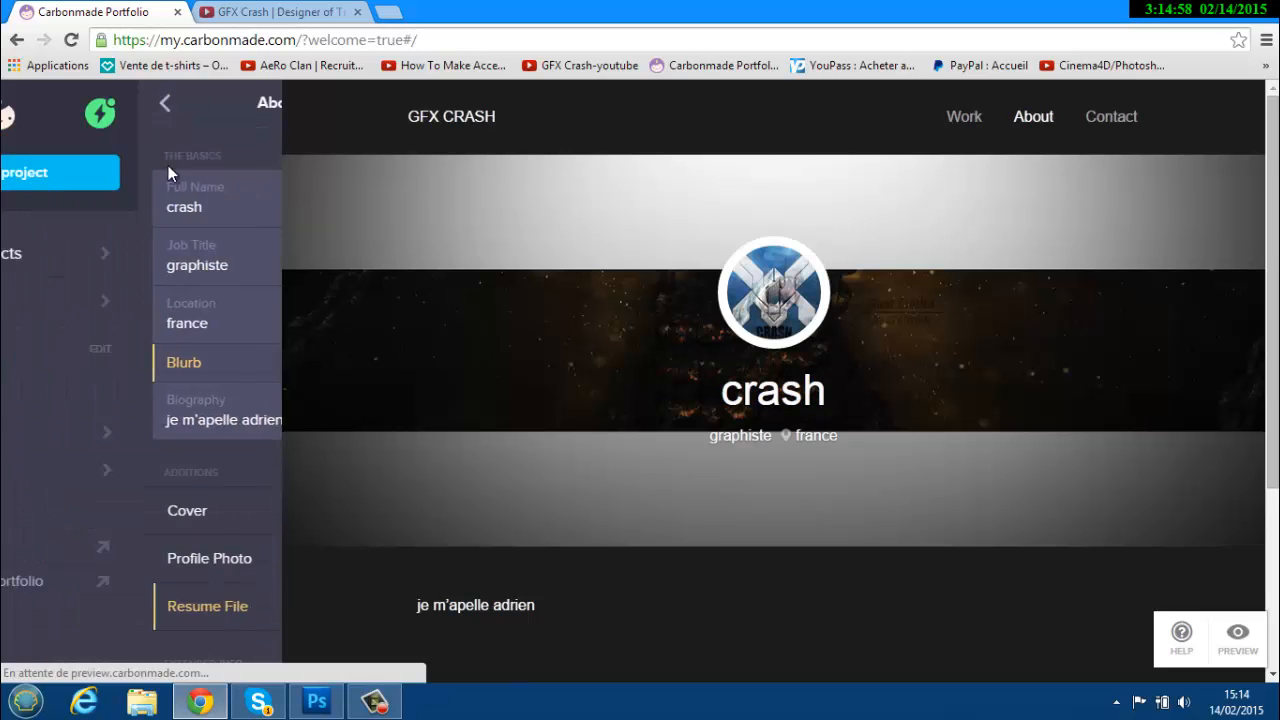
left_click(101, 475)
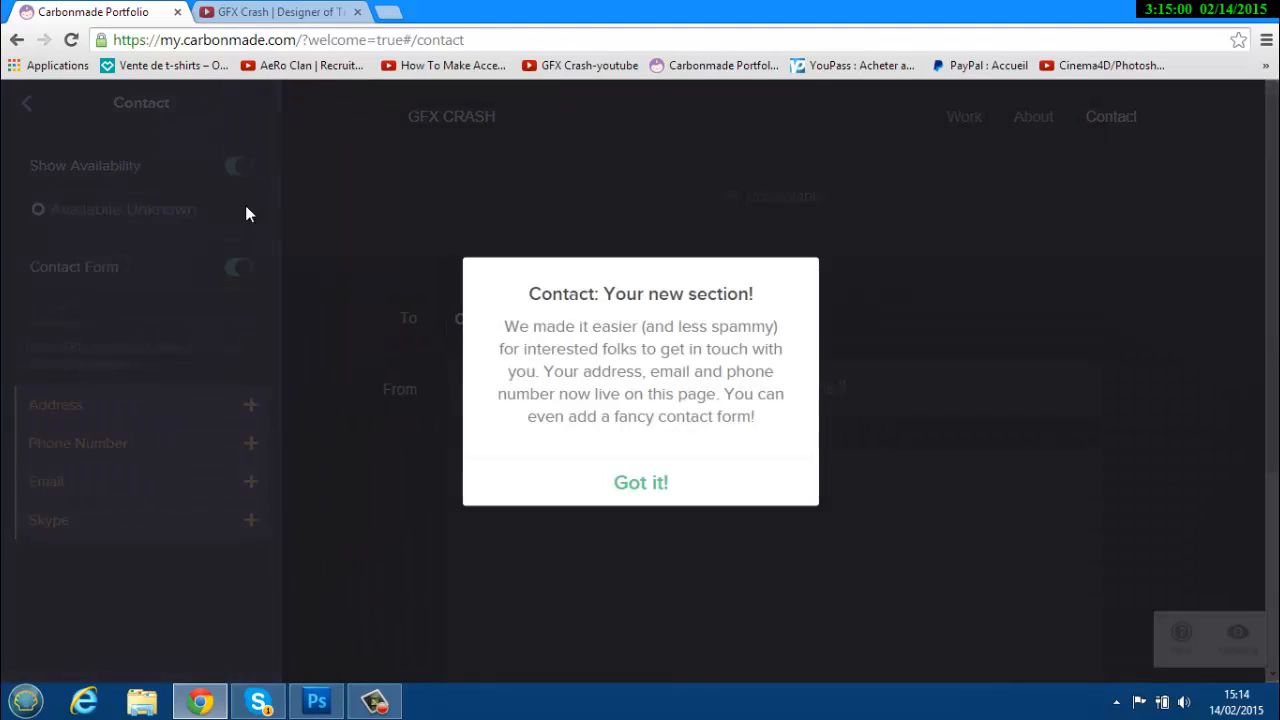
left_click(622, 479)
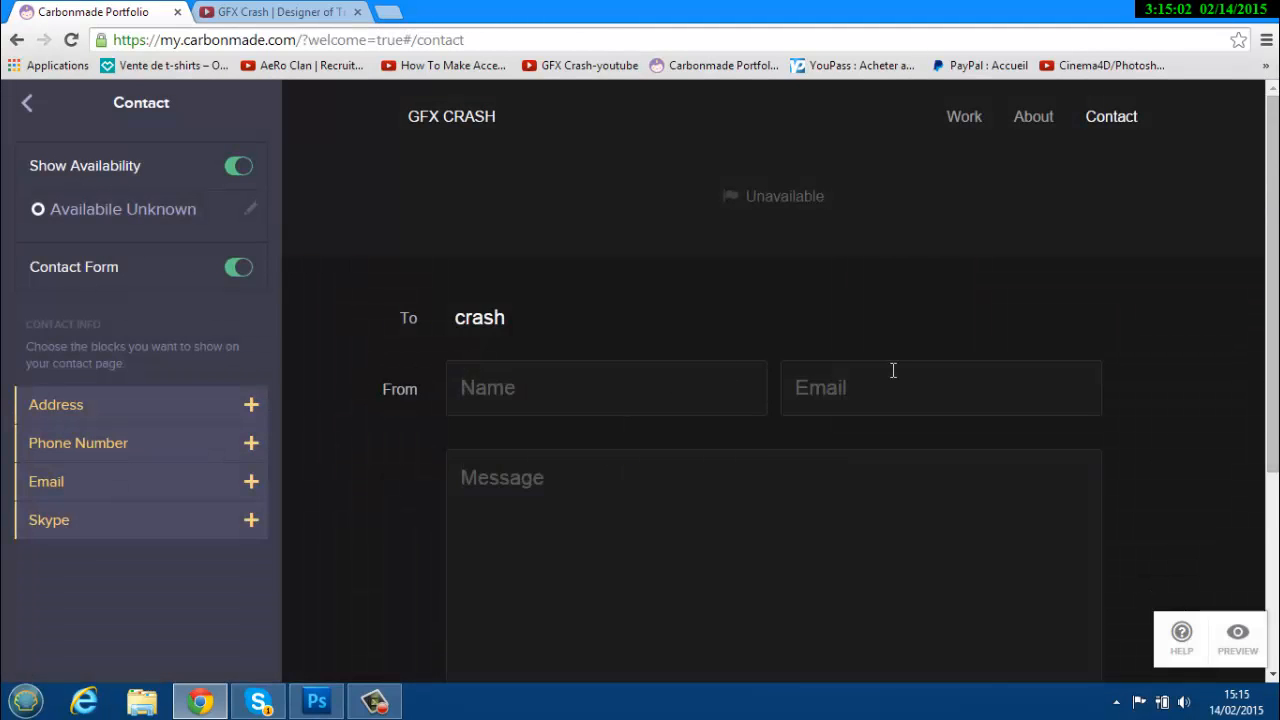
scroll(893, 370, "down", 3)
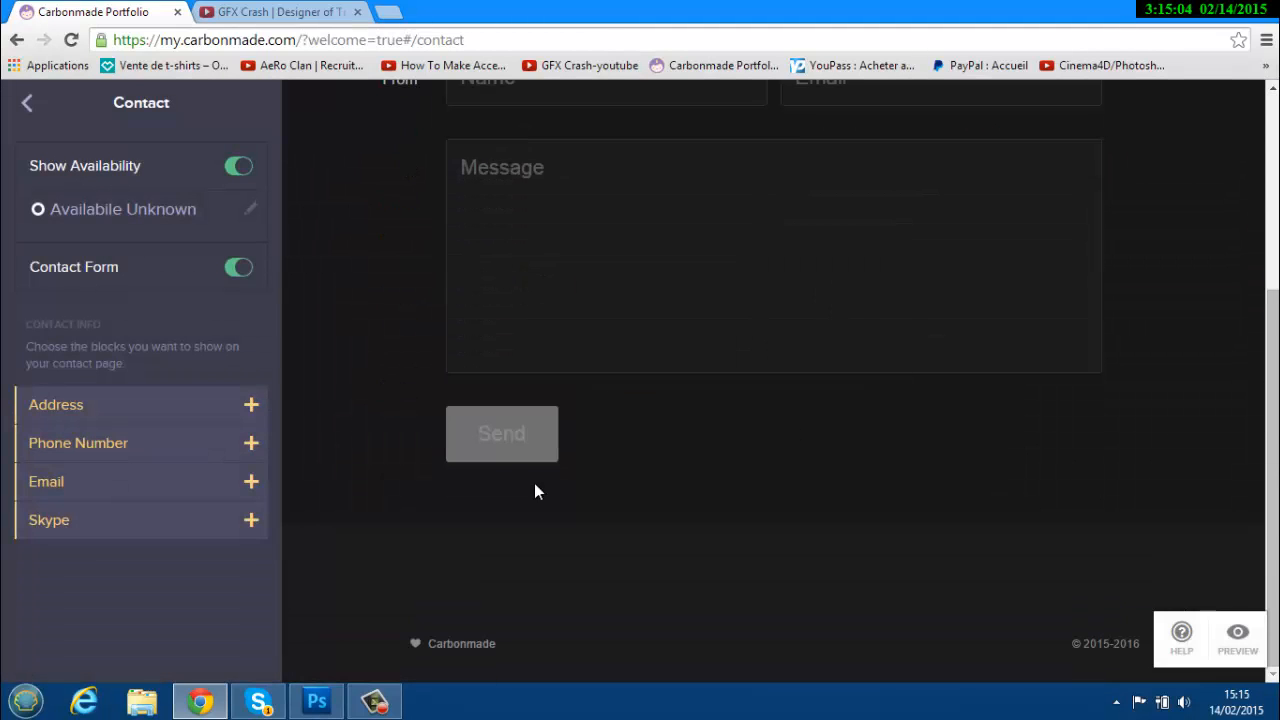
scroll(447, 509, "up", 3)
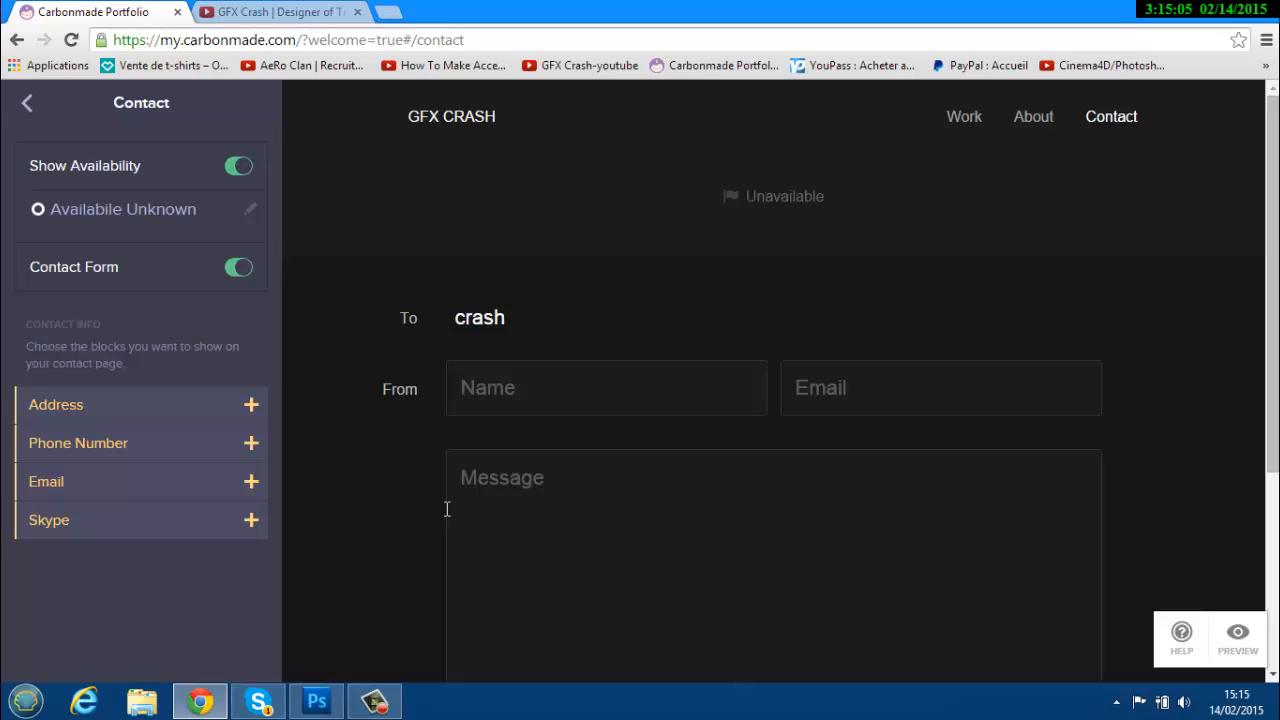
left_click(237, 168)
left_click(239, 168)
left_click(239, 268)
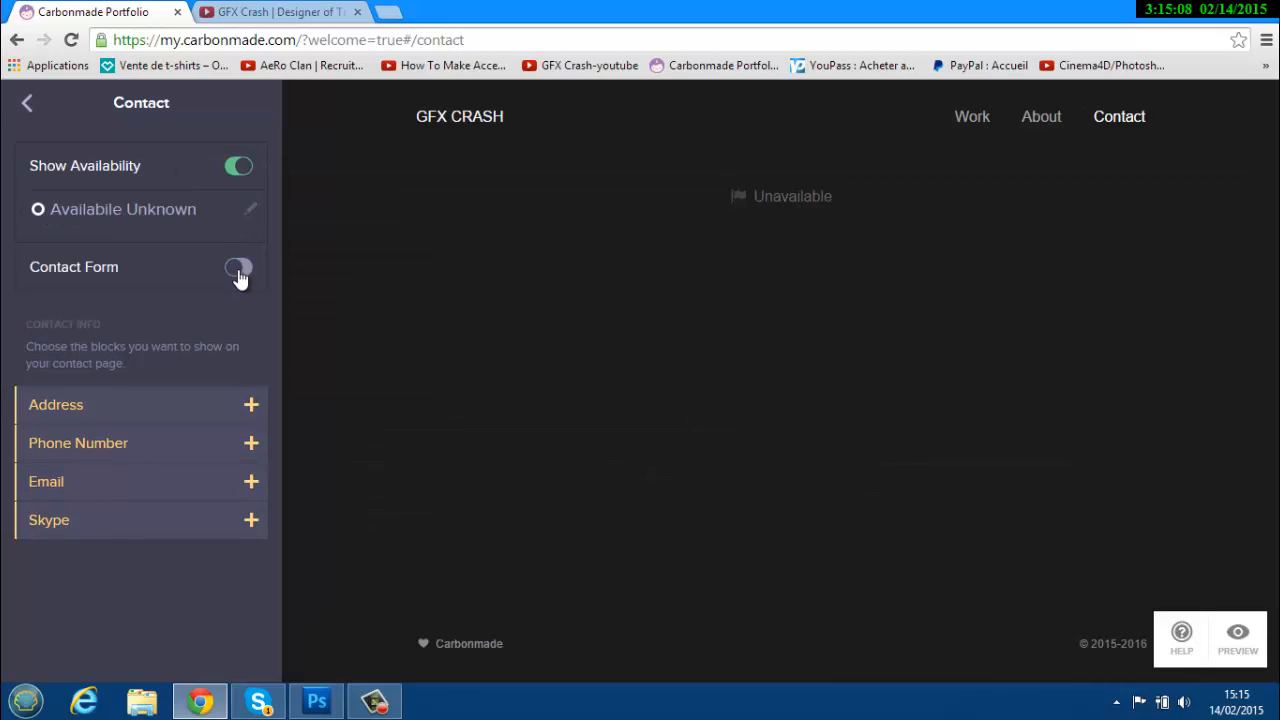
left_click(238, 270)
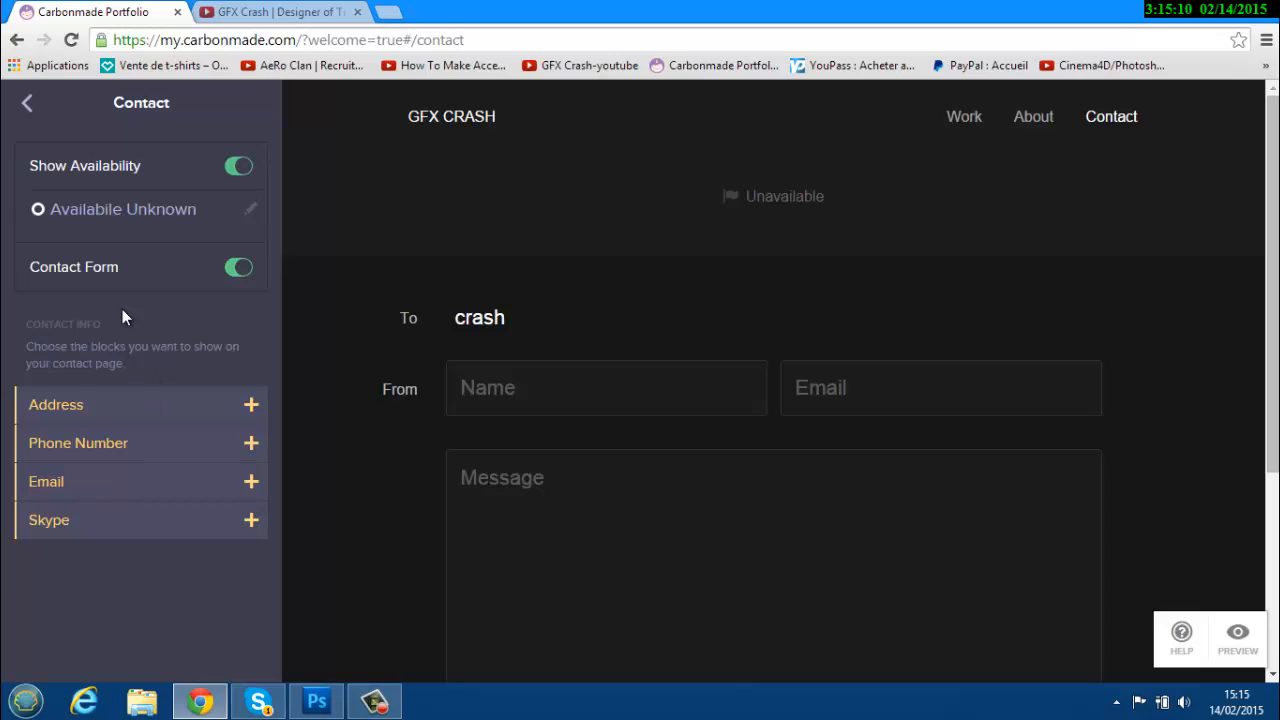
Reopen Contact and switch off both Show Availability and the Contact Form.
left_click(24, 108)
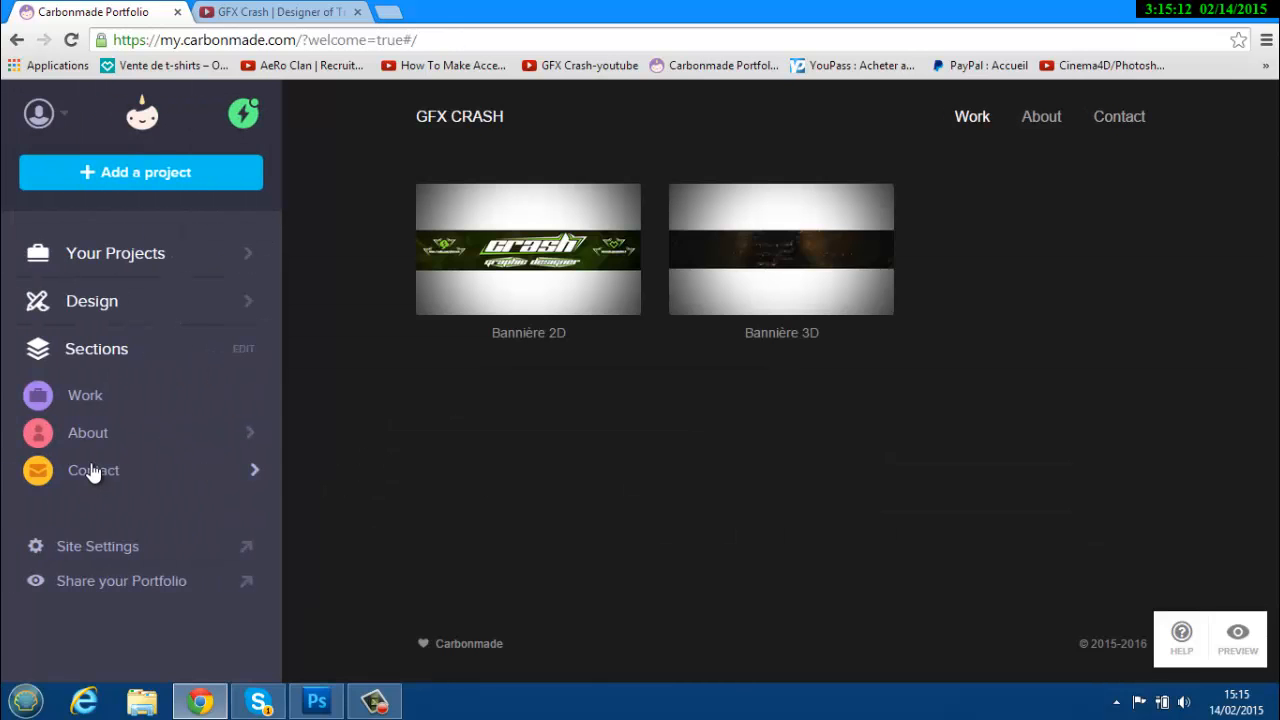
left_click(91, 471)
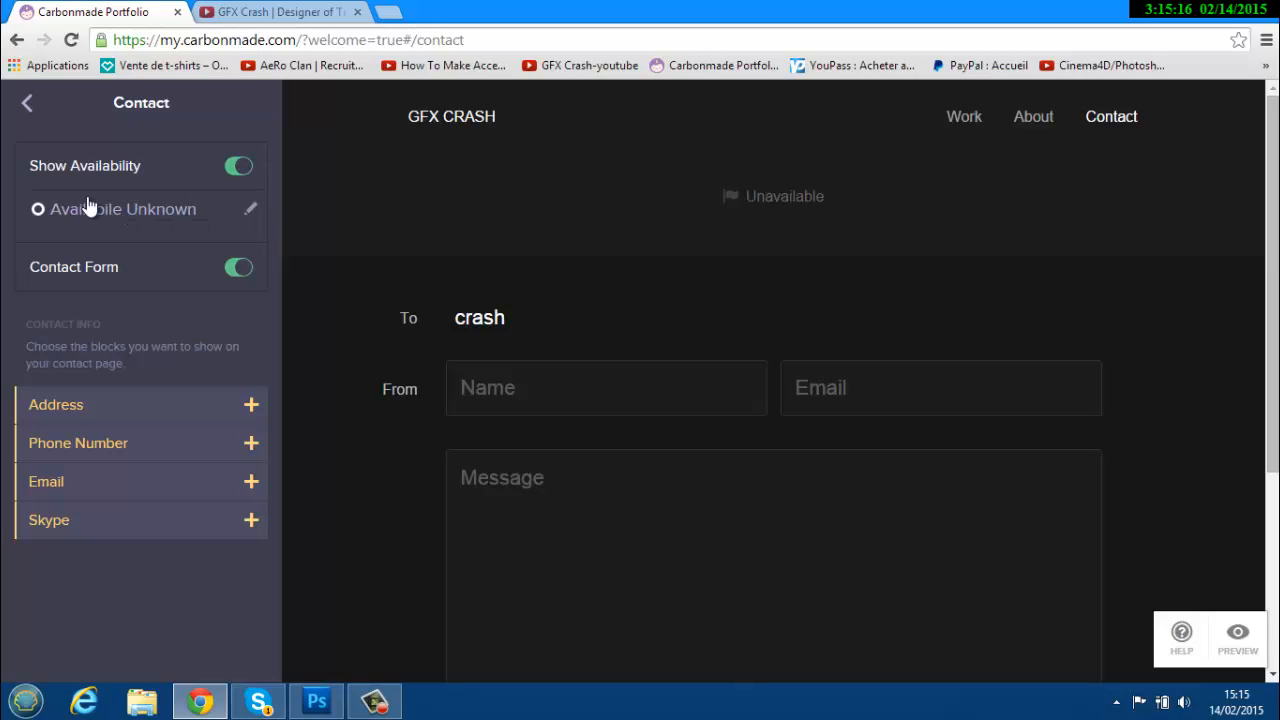
left_click(38, 209)
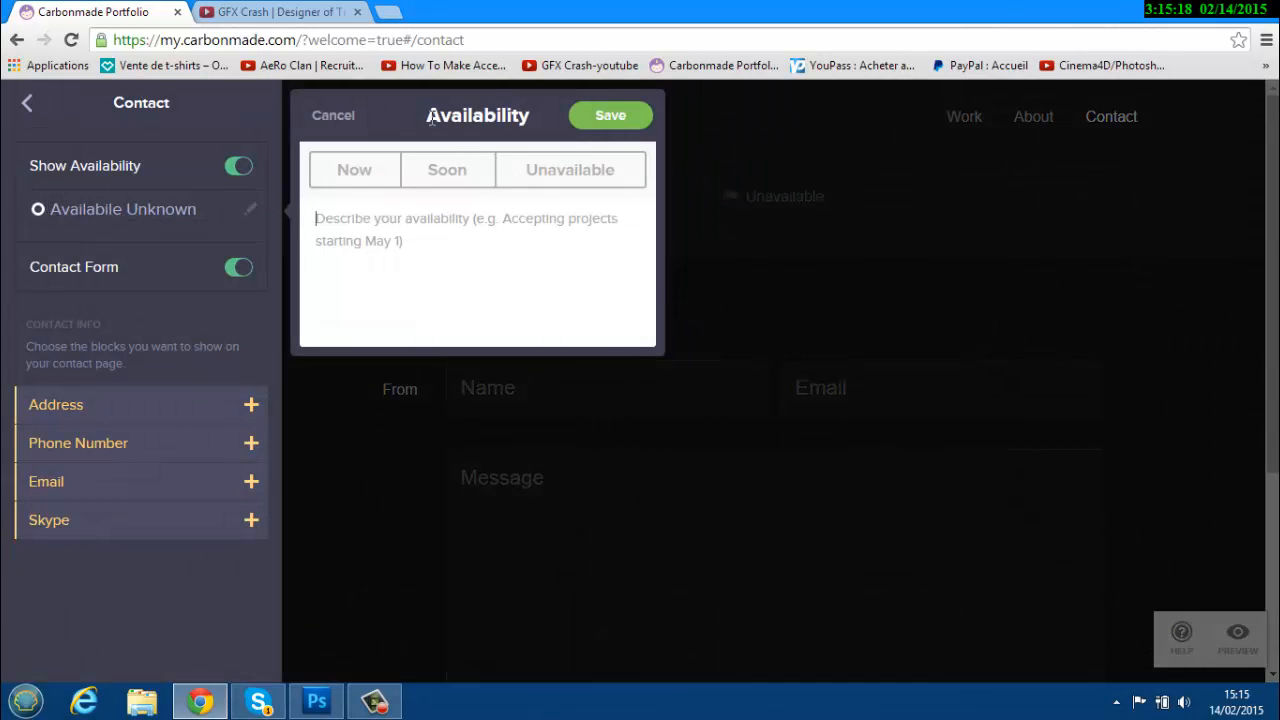
left_click(333, 116)
left_click(238, 166)
left_click(238, 214)
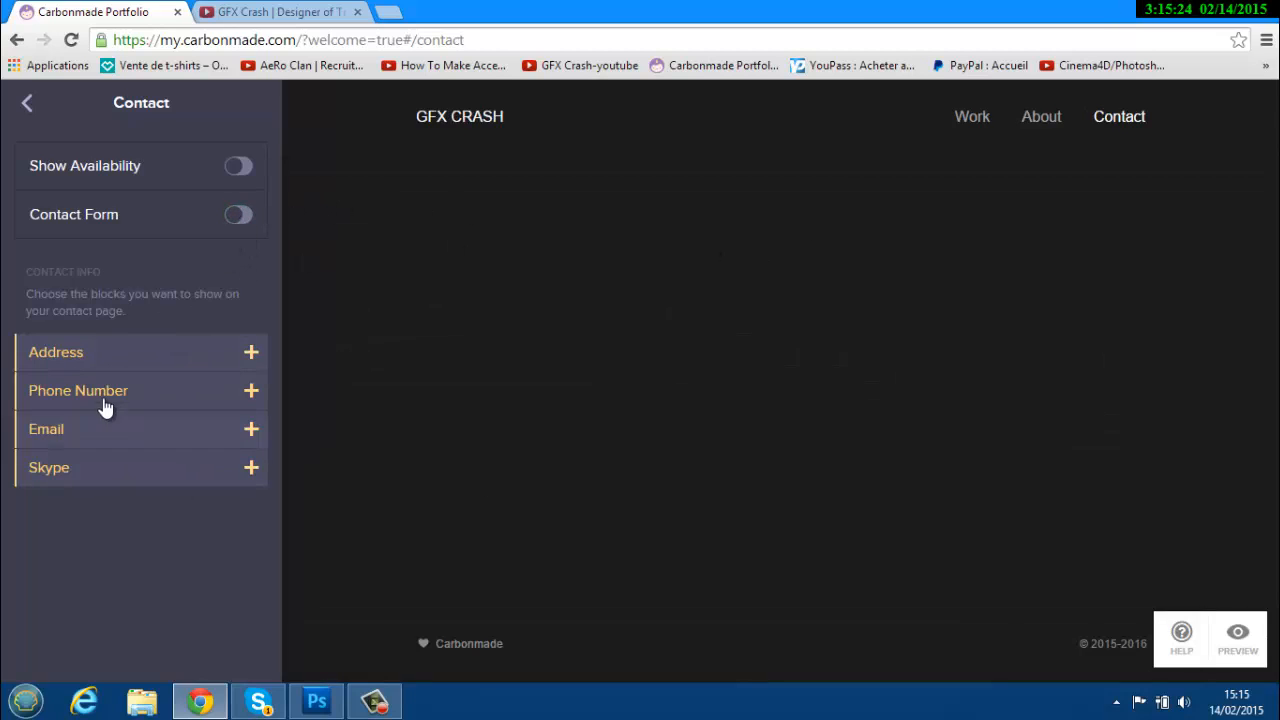
left_click(22, 104)
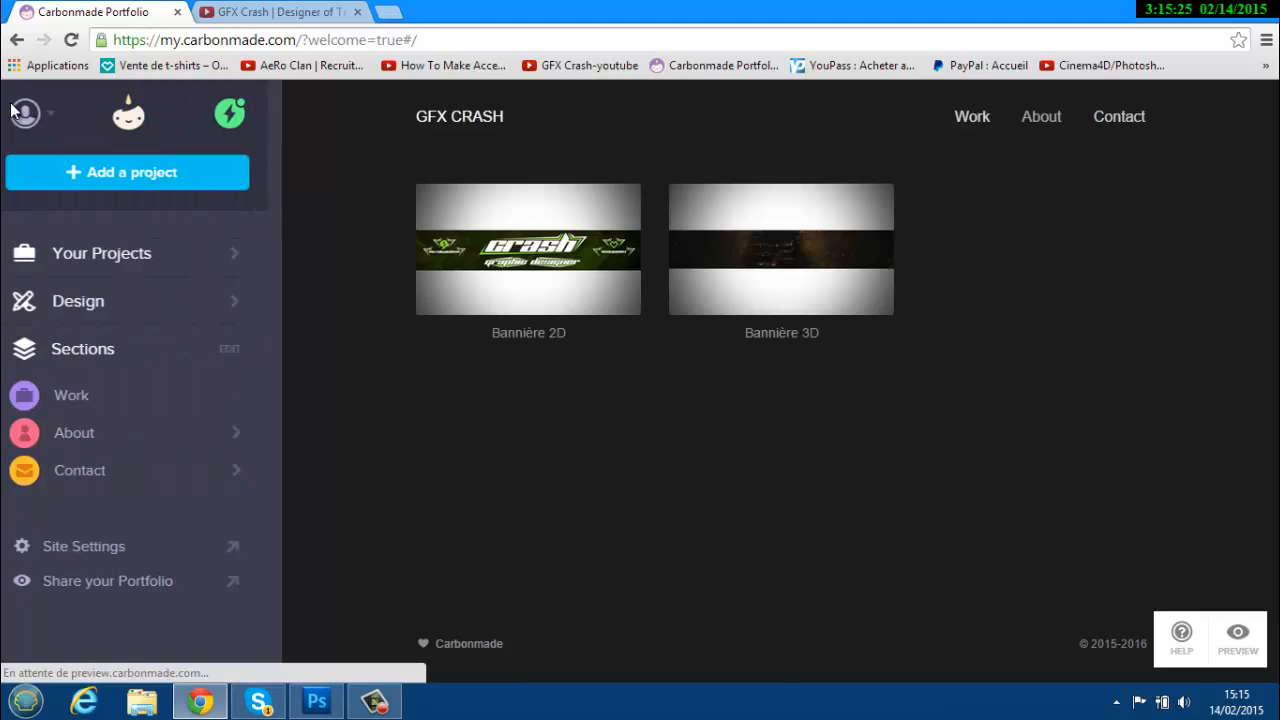
Scroll down to Beta Mode in Site Settings, turn it ON, and close the settings.
left_click(126, 545)
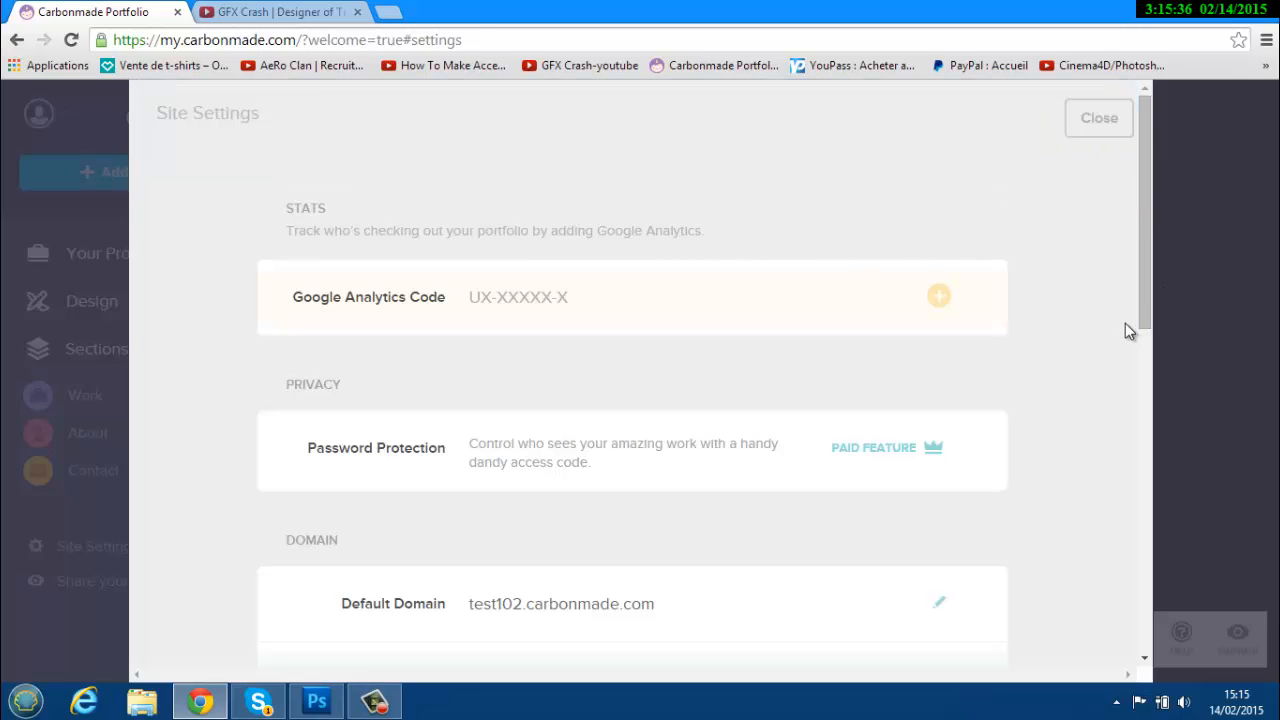
left_click_drag(1143, 302, 1158, 398)
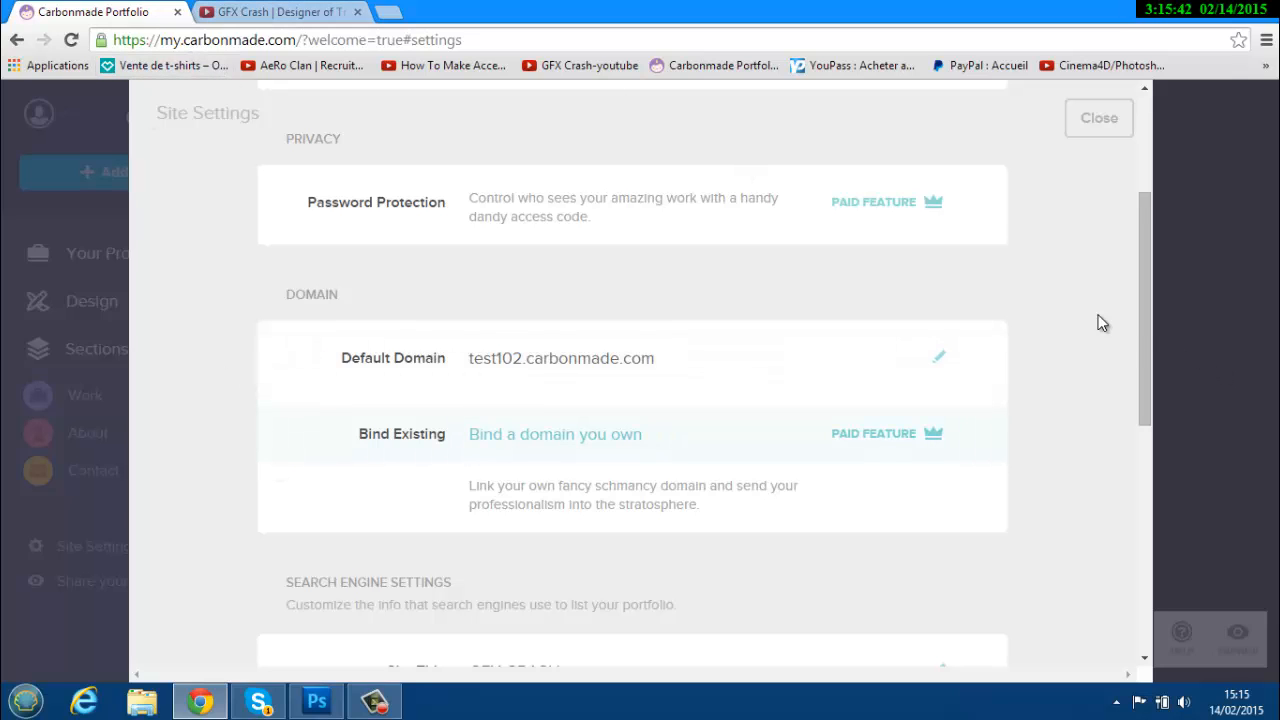
left_click_drag(1150, 325, 1126, 508)
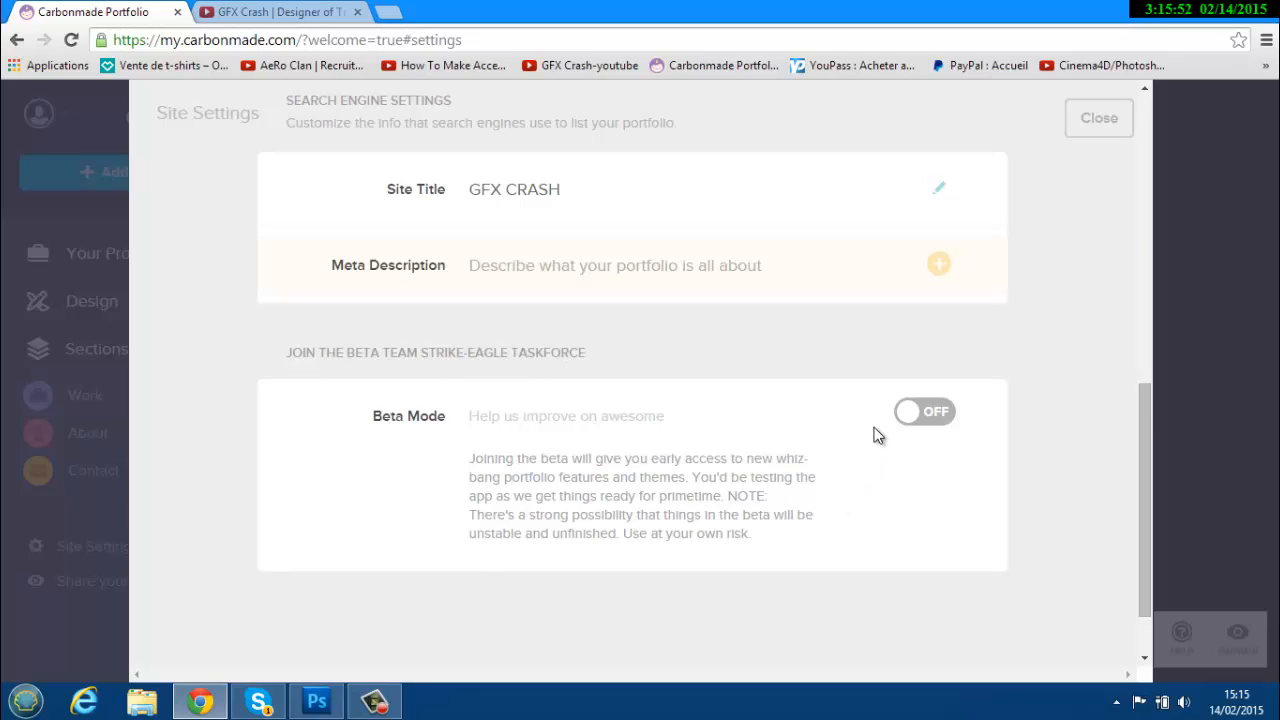
left_click(918, 418)
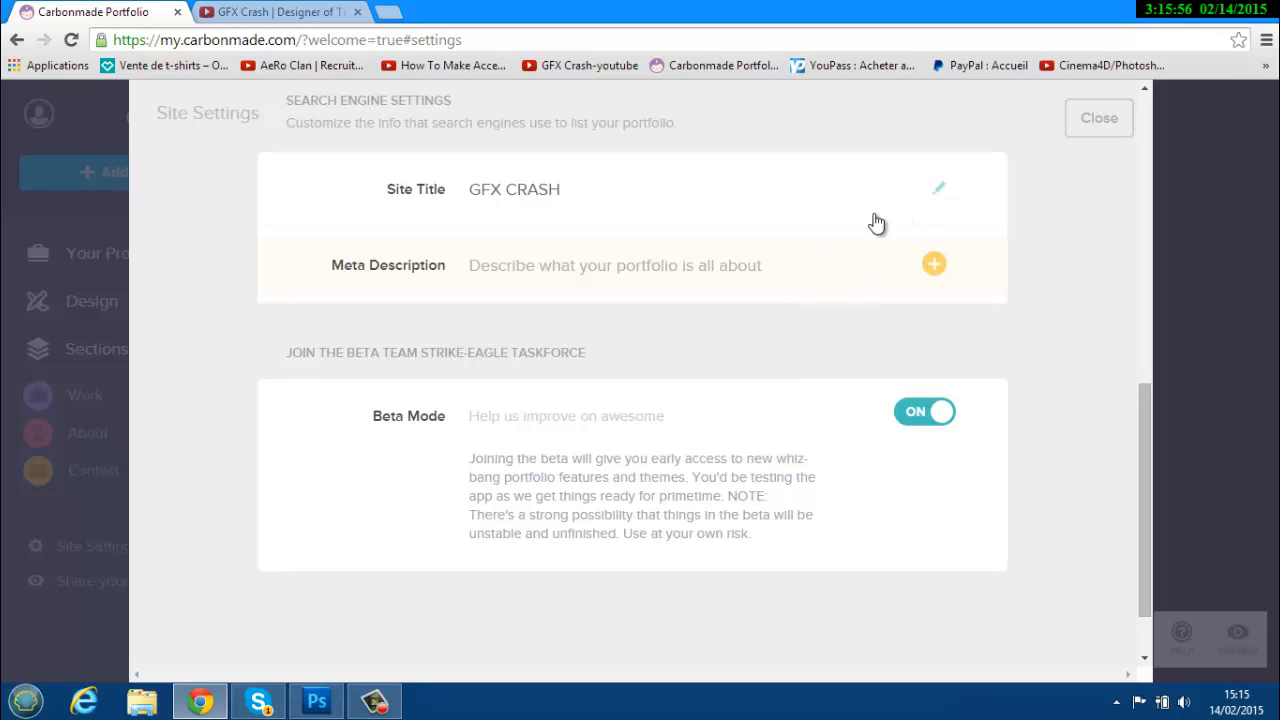
left_click(1099, 133)
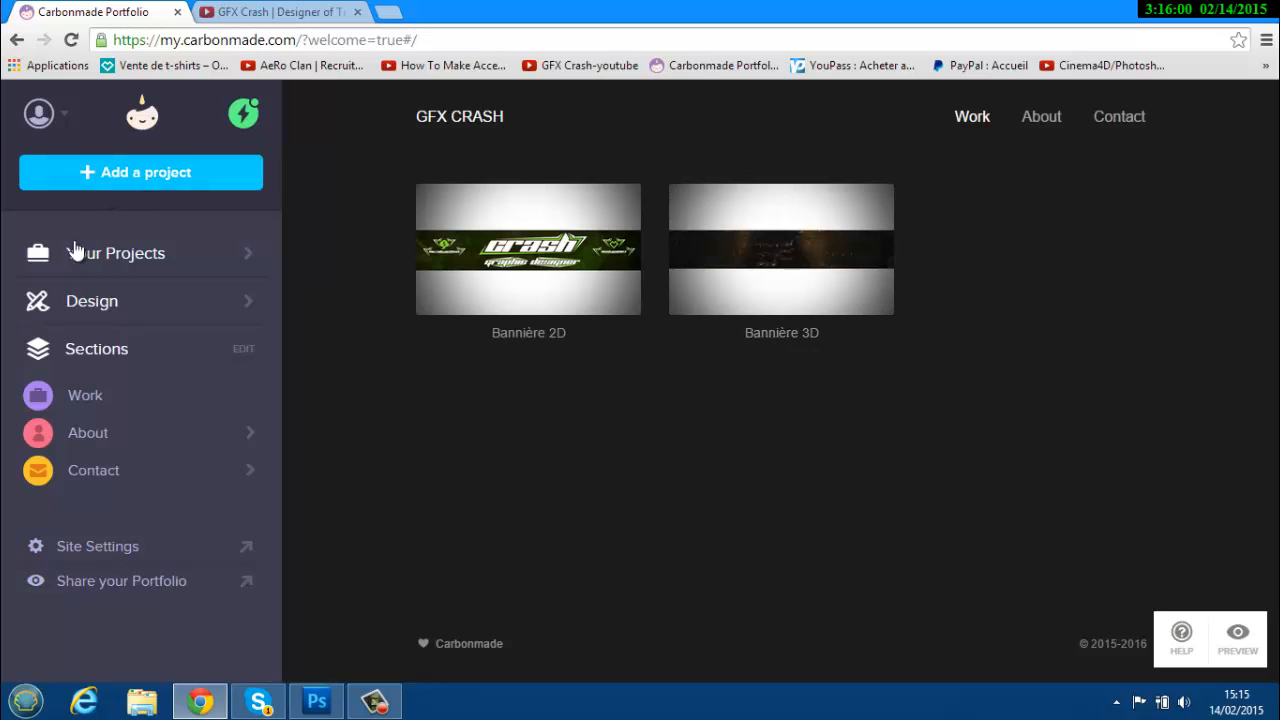
Hide the Contact section with its eye icon in the Sections list.
left_click(232, 352)
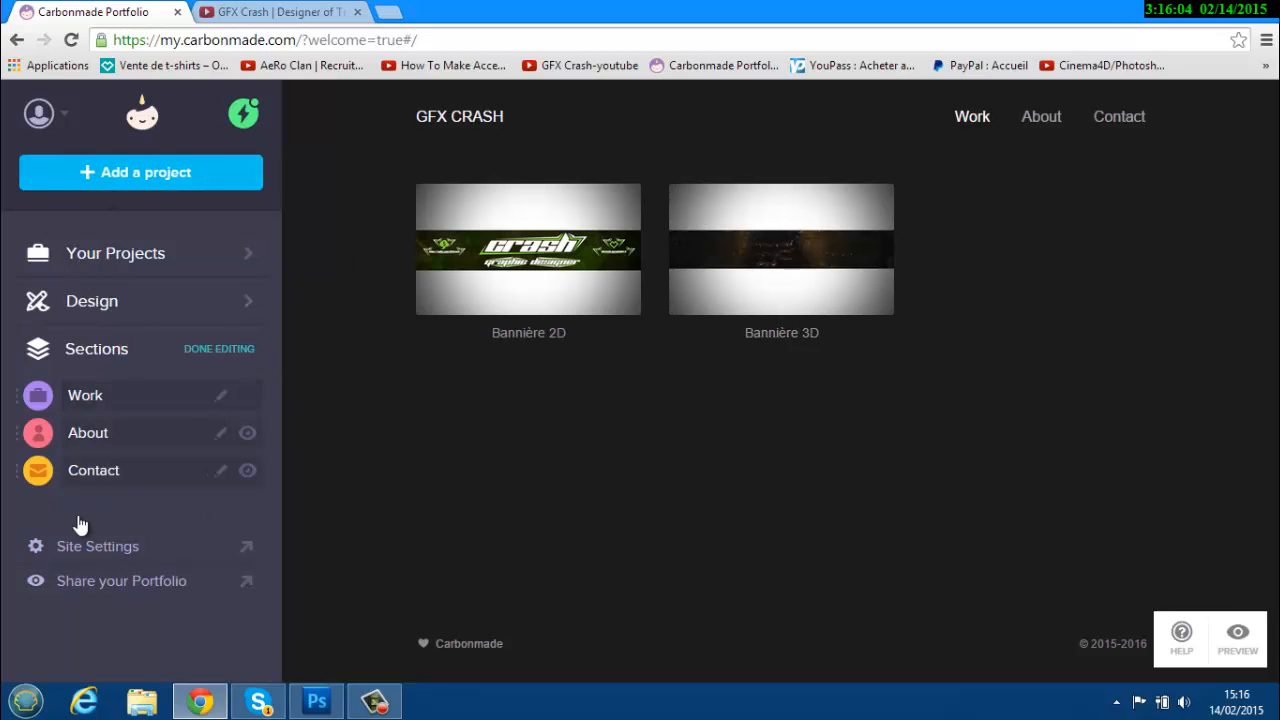
left_click(247, 472)
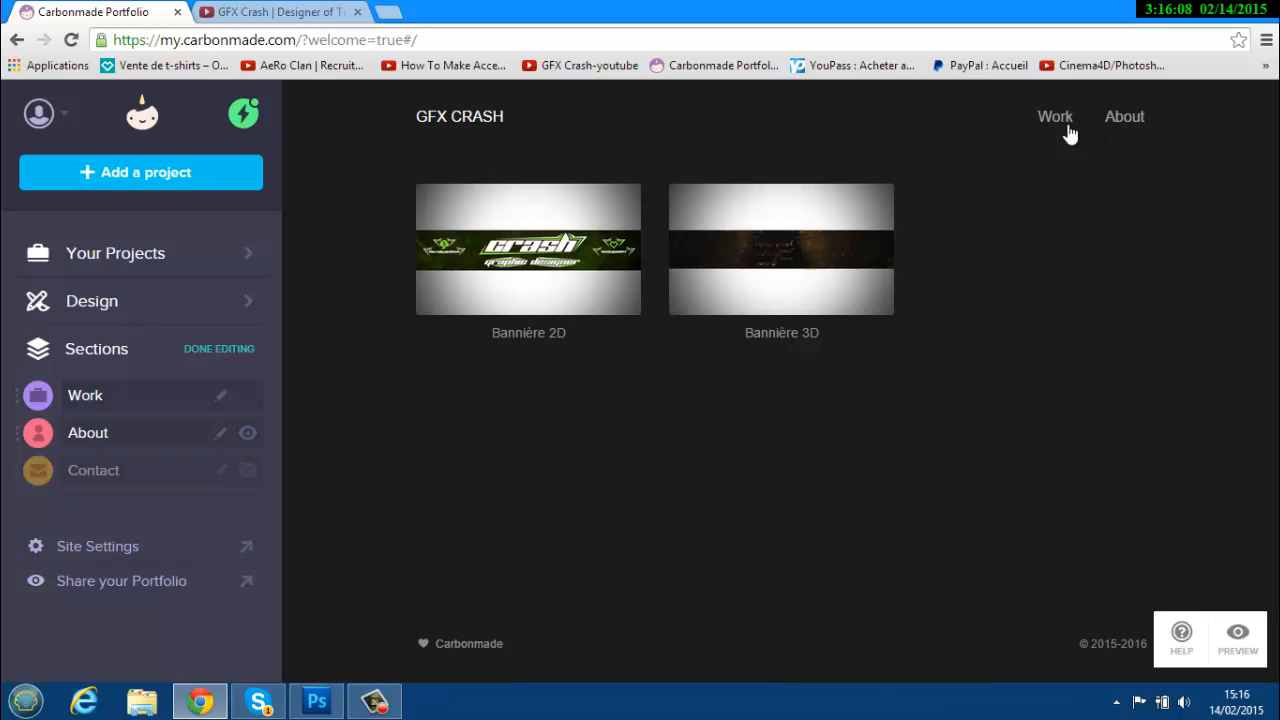
left_click(247, 471)
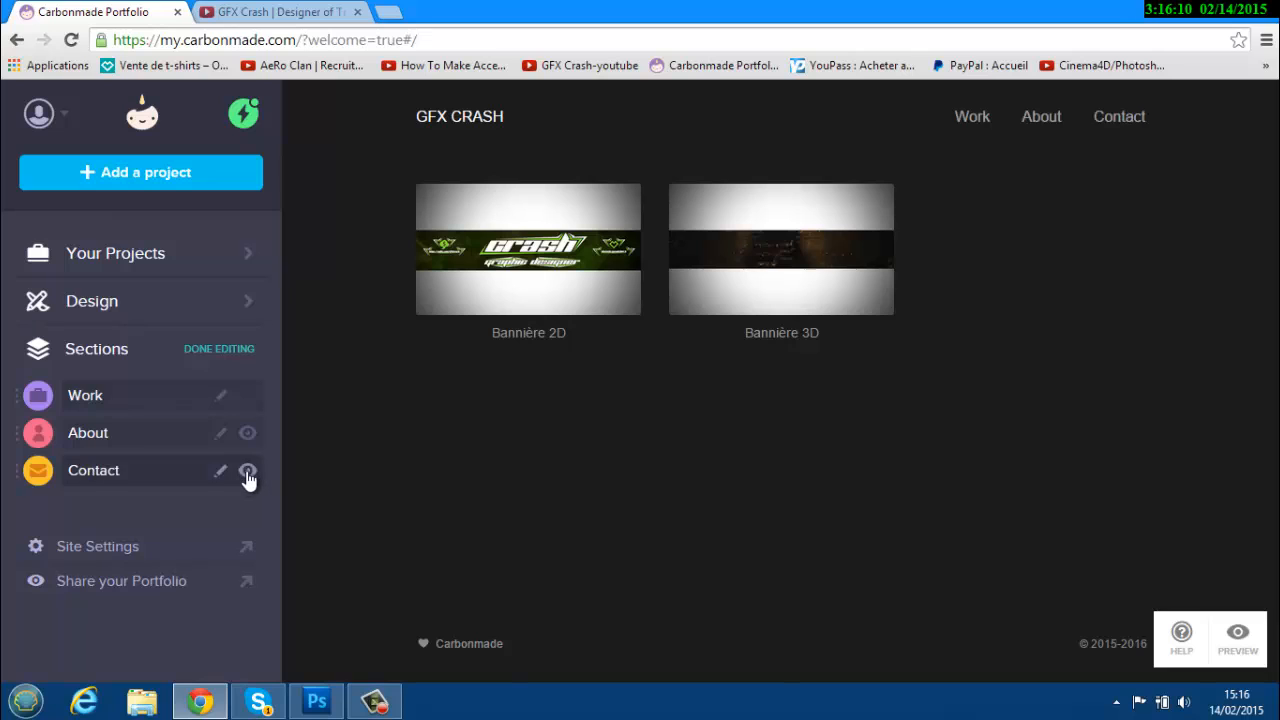
left_click(247, 471)
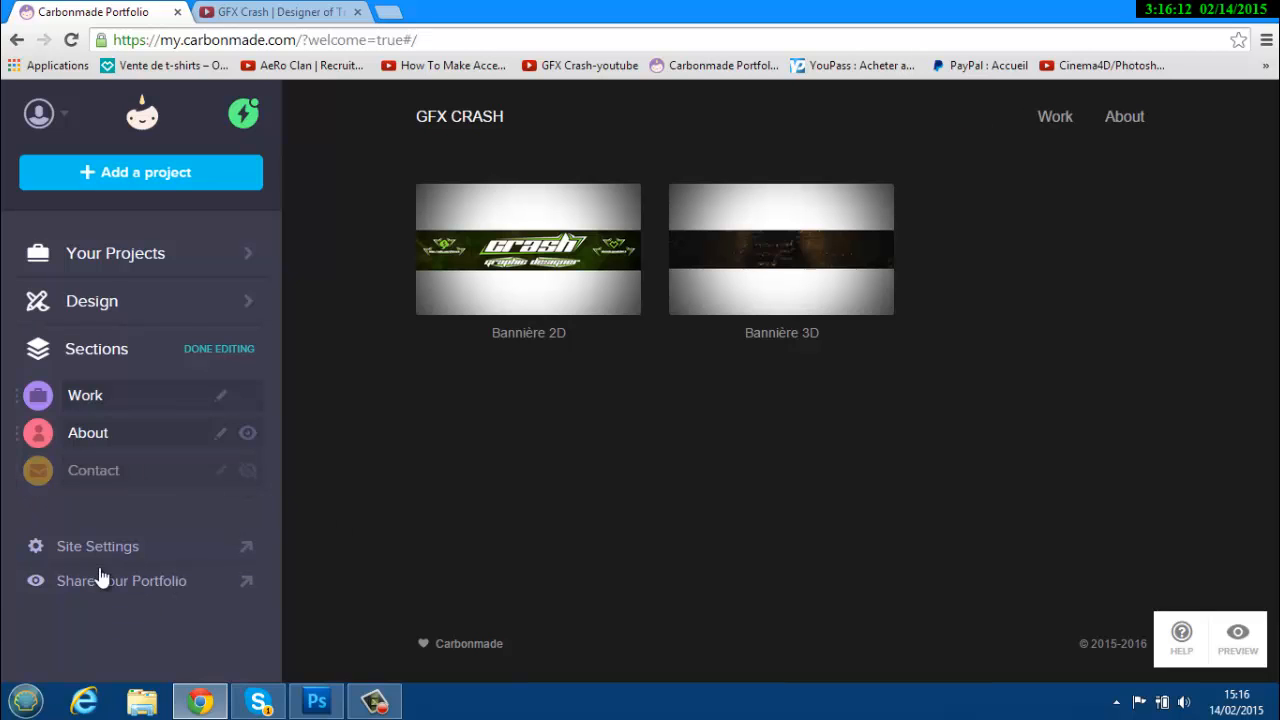
Look over the Your Projects list and the account menu, then close them.
left_click(73, 256)
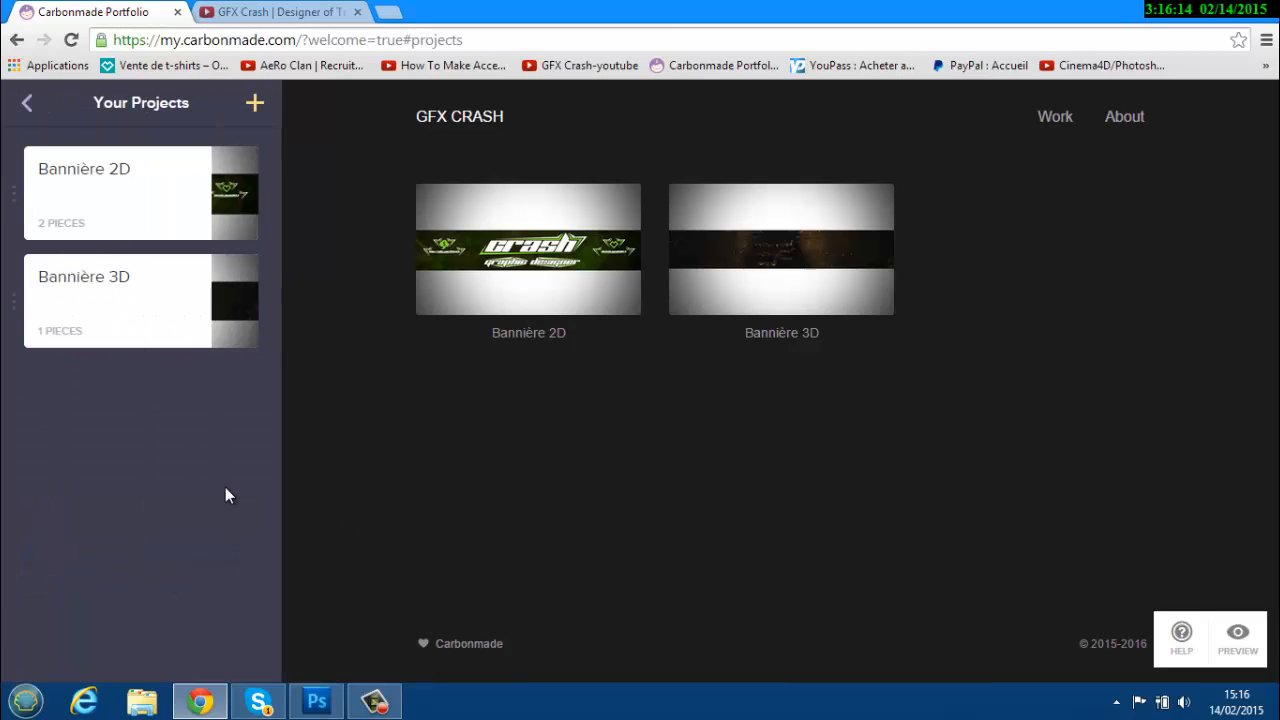
left_click(375, 706)
left_click(375, 706)
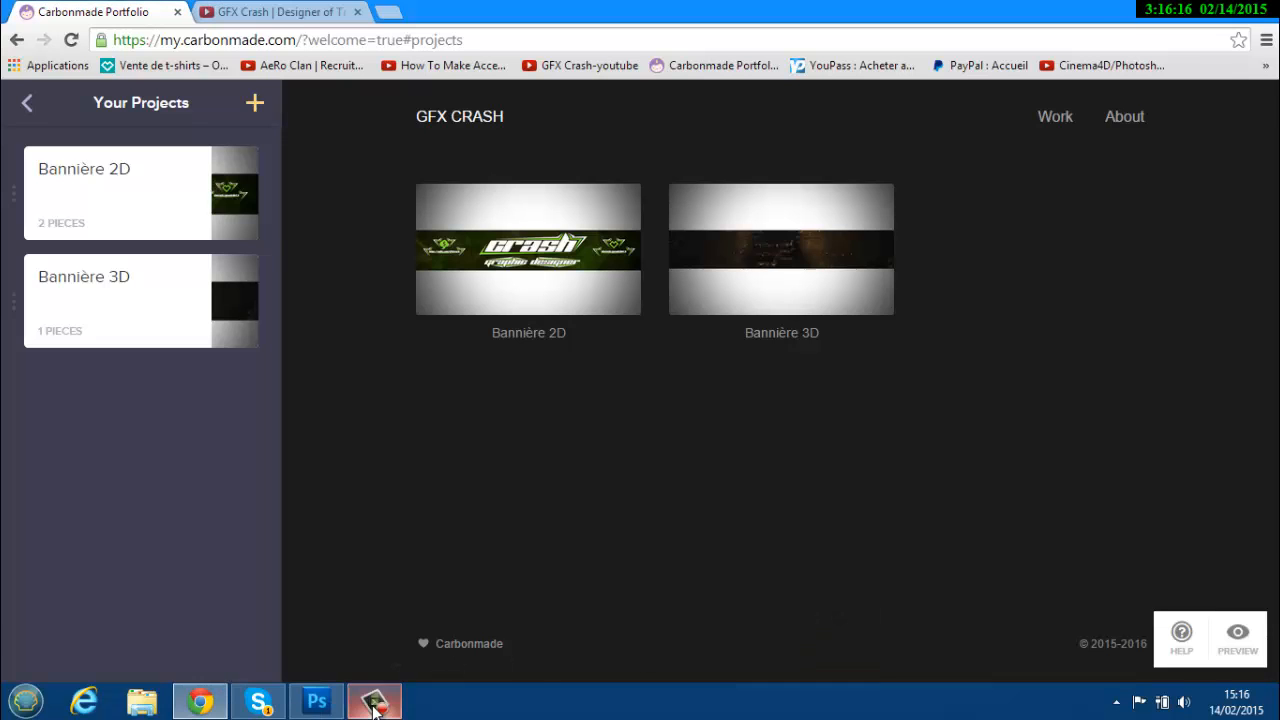
left_click(30, 104)
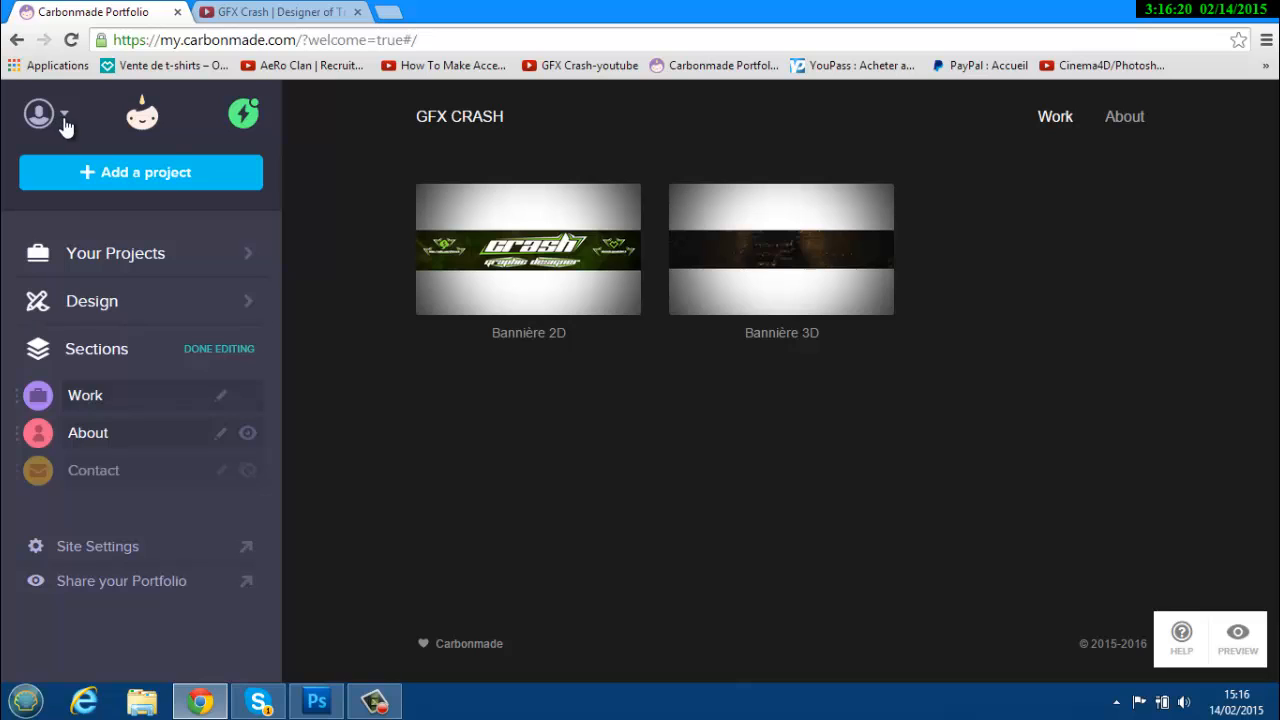
left_click(63, 120)
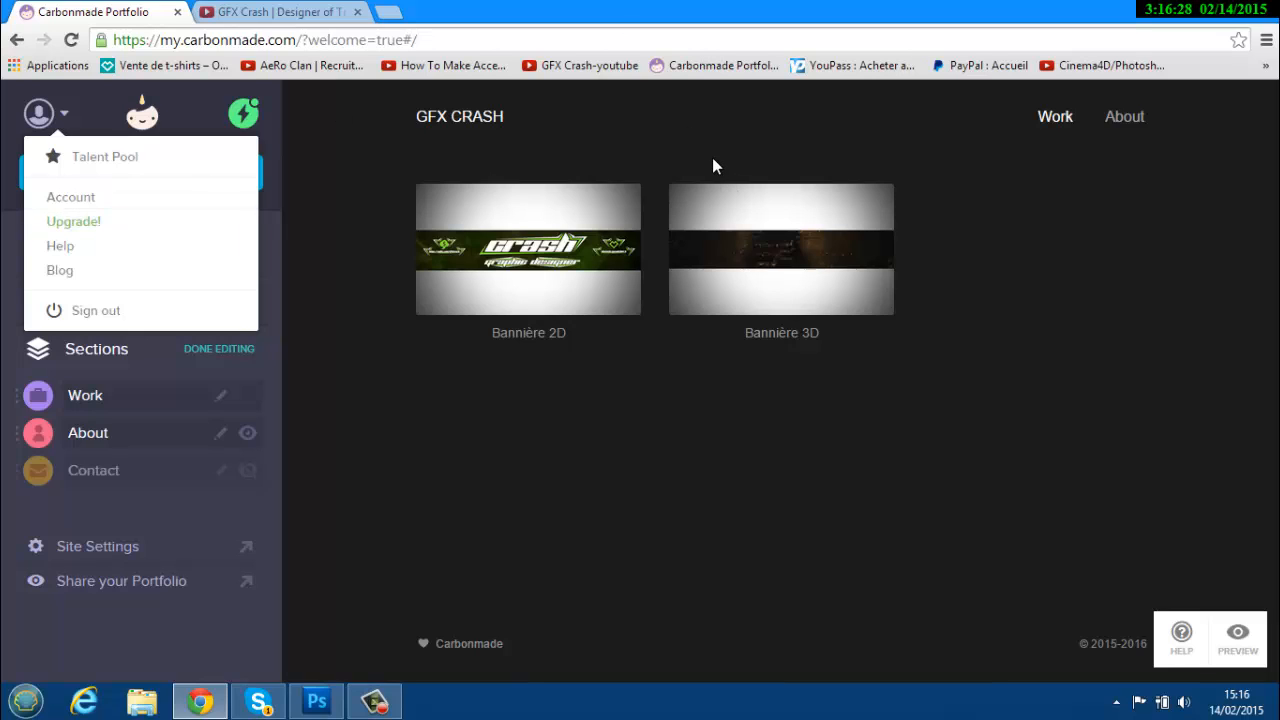
left_click(283, 435)
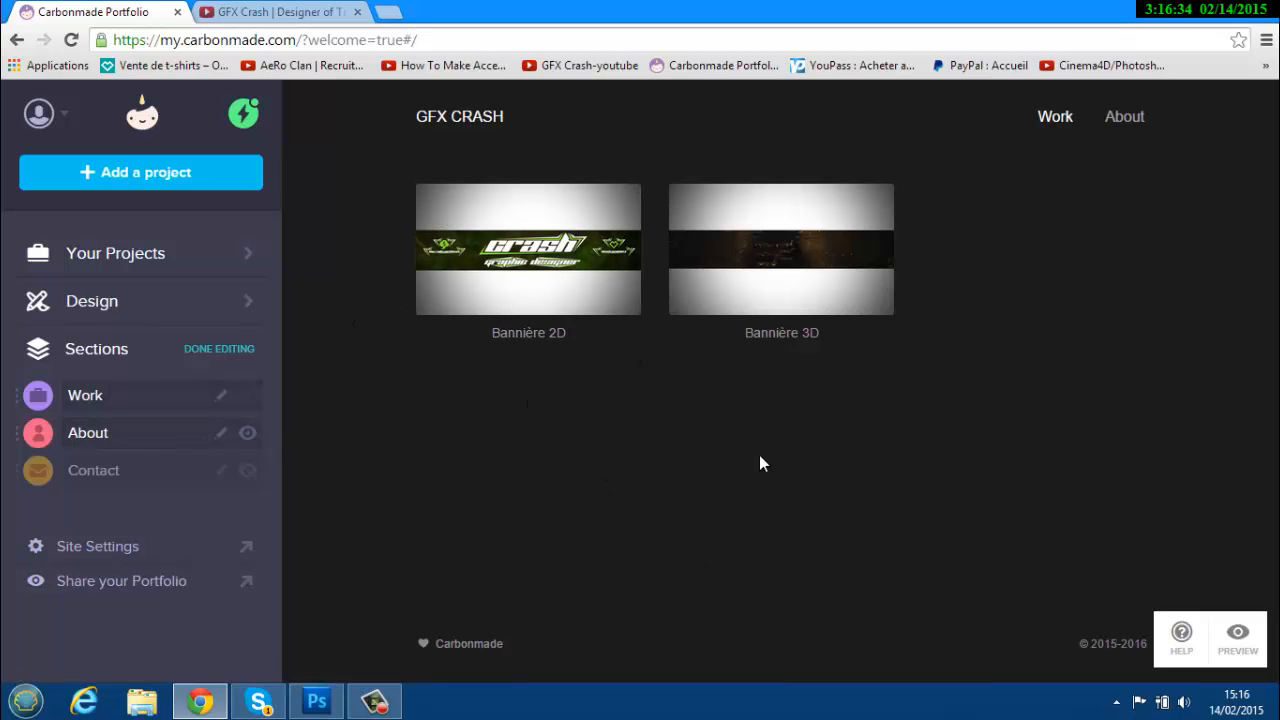
Change the Design Footer Blurb to 'GFX Crash© 2015-2016' and save it.
left_click(150, 317)
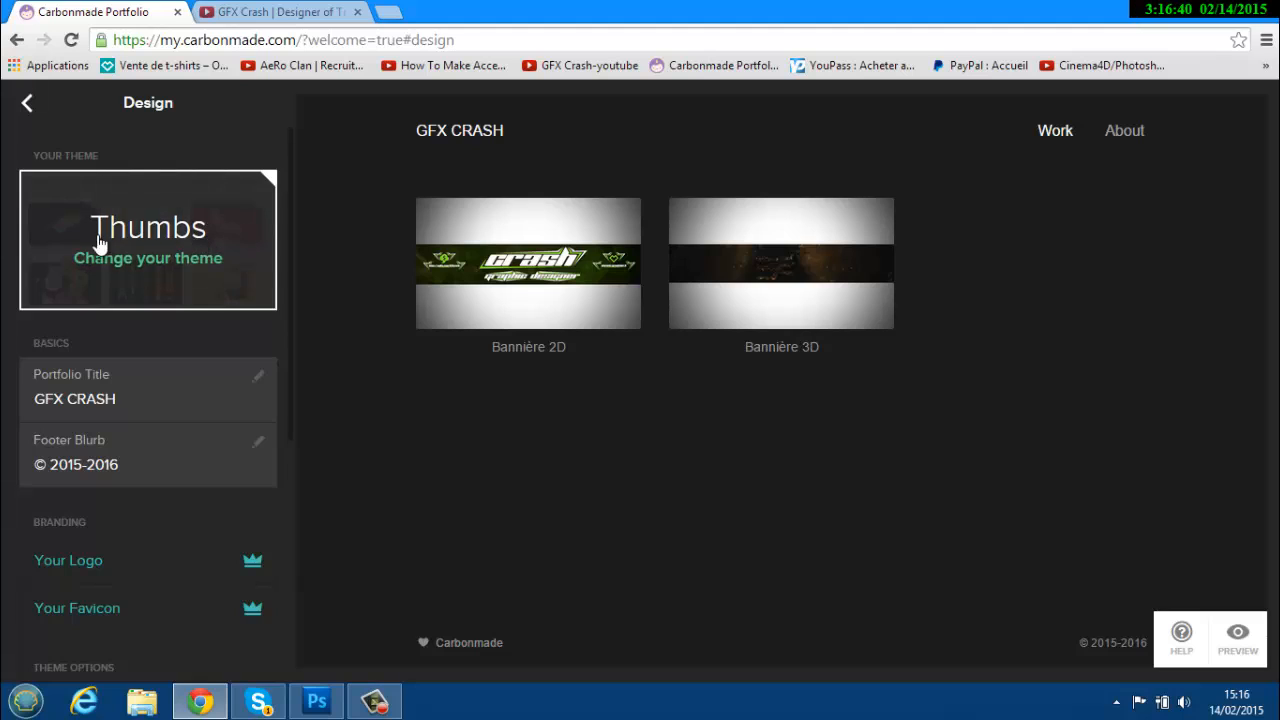
left_click(258, 446)
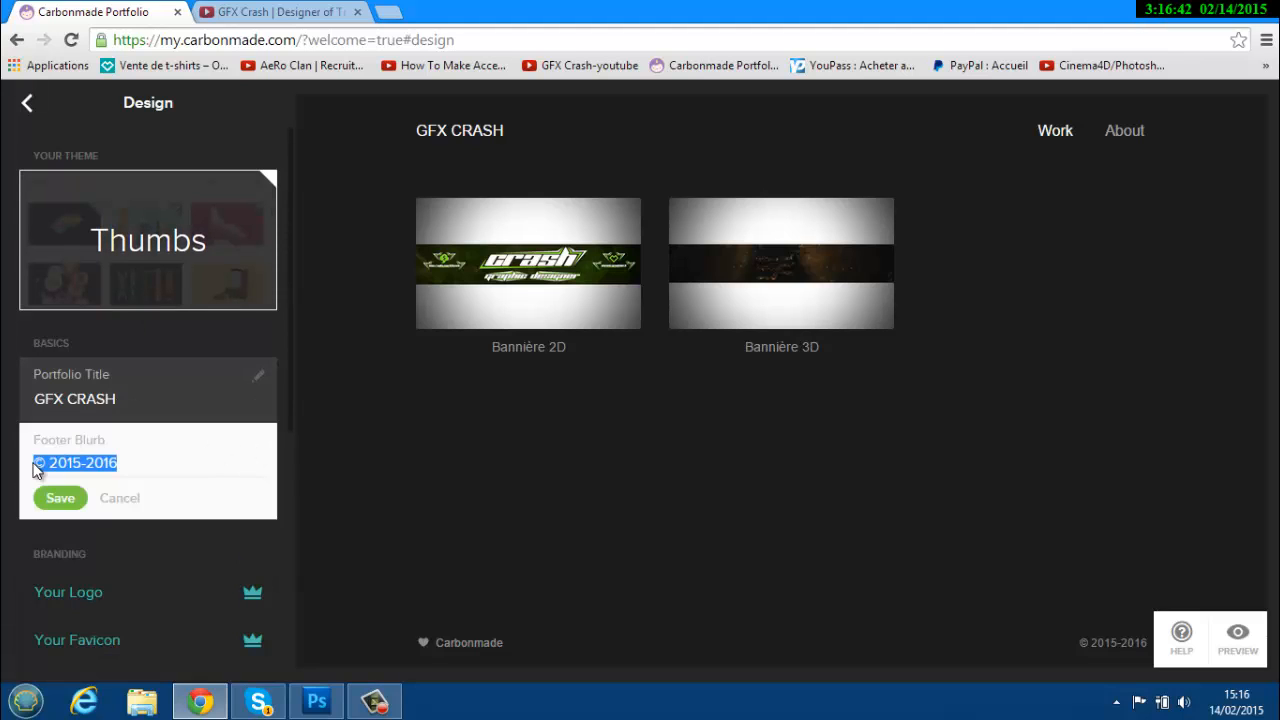
left_click(40, 462)
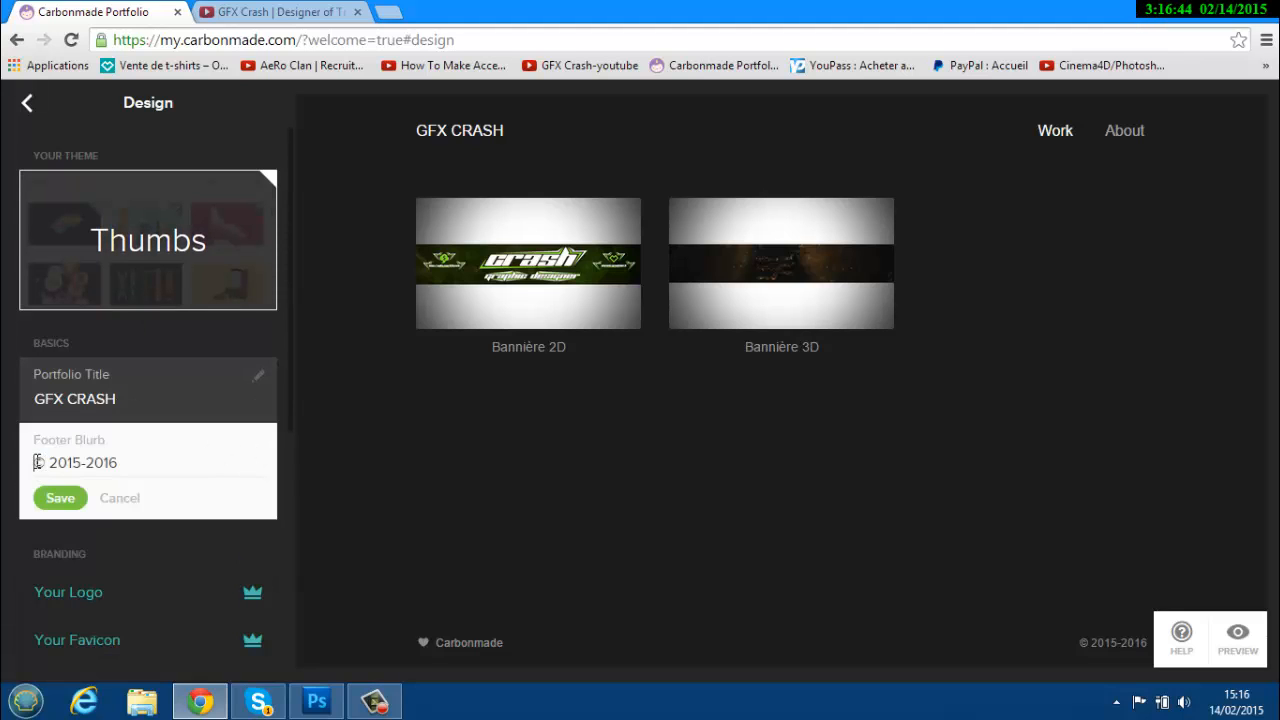
type("GFX Cras")
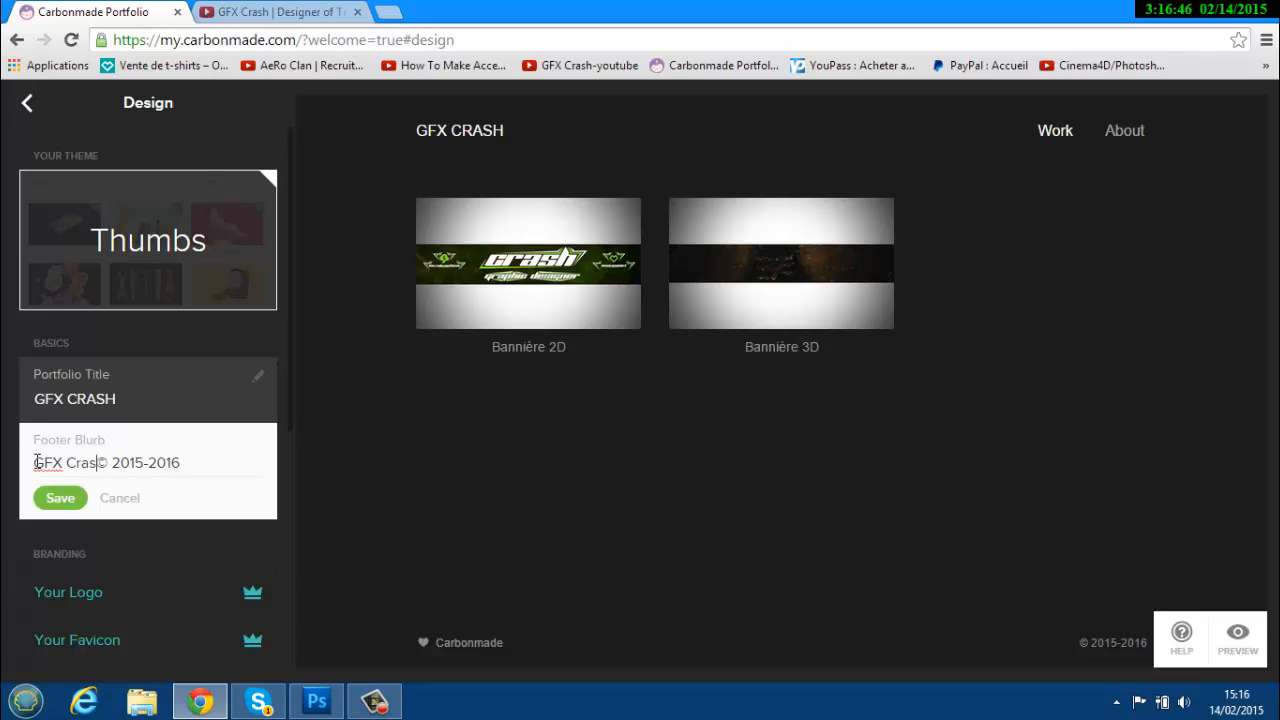
type("h")
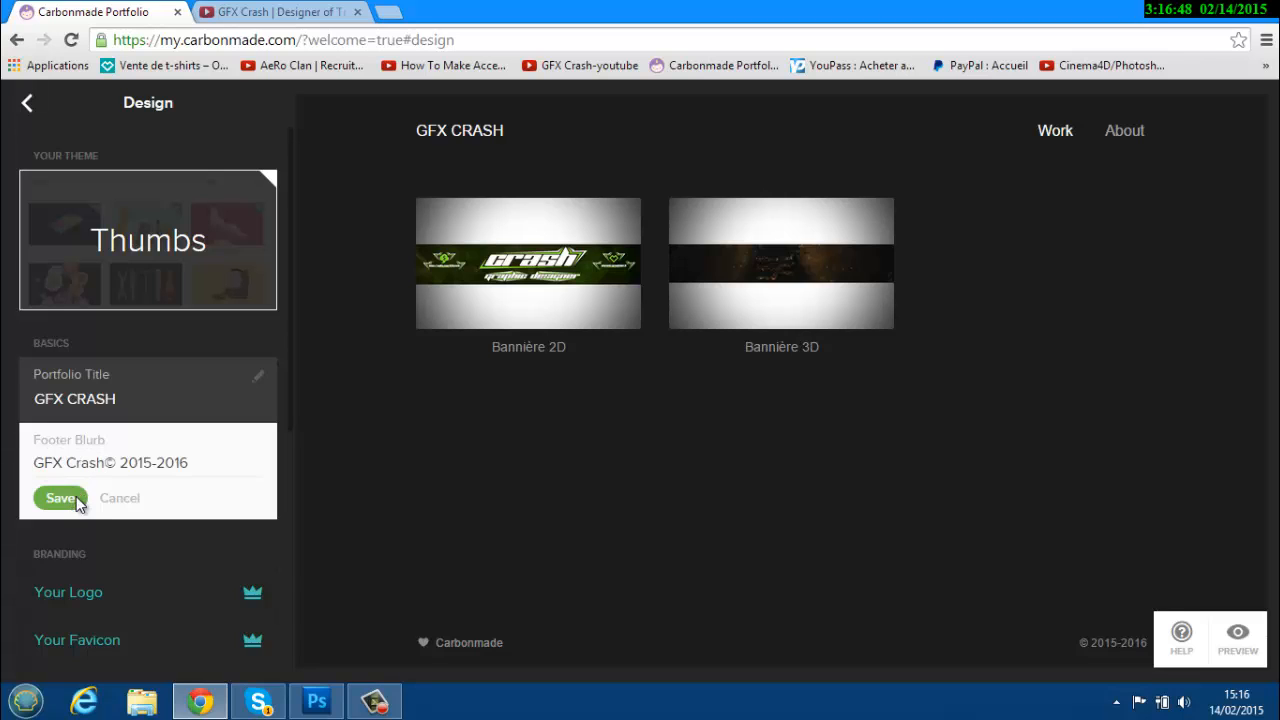
left_click(50, 497)
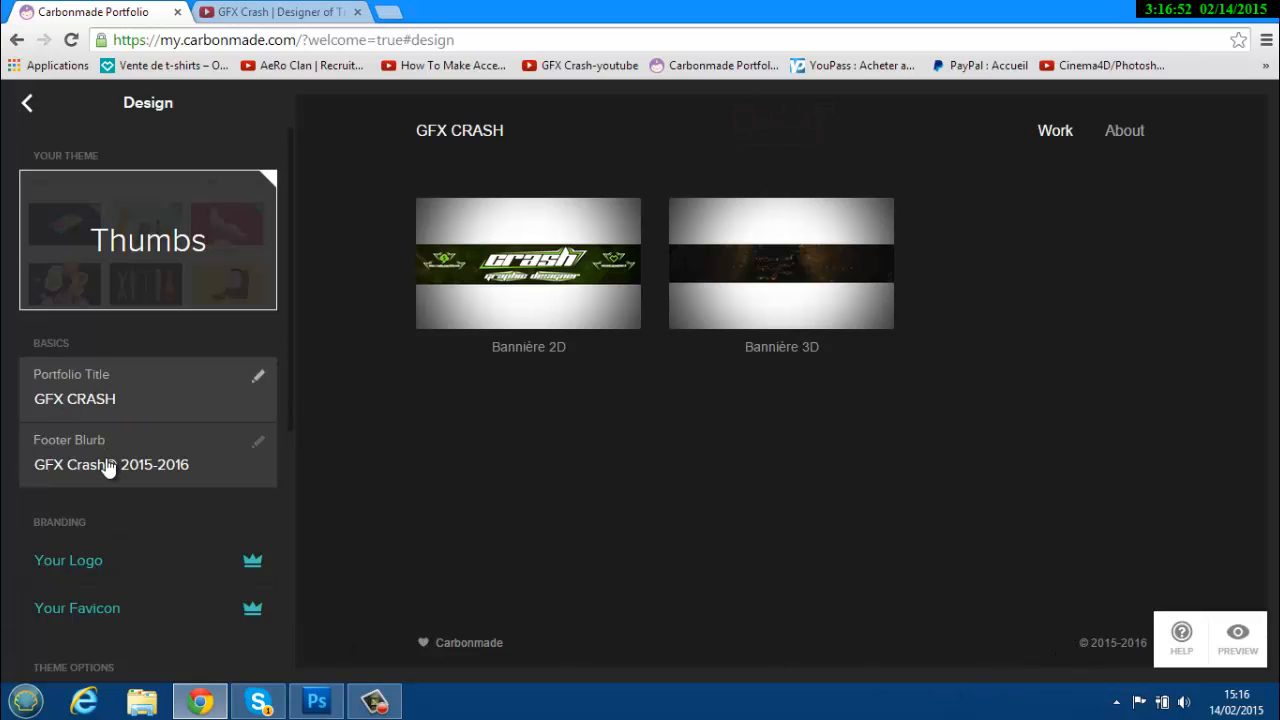
scroll(197, 564, "down", 4)
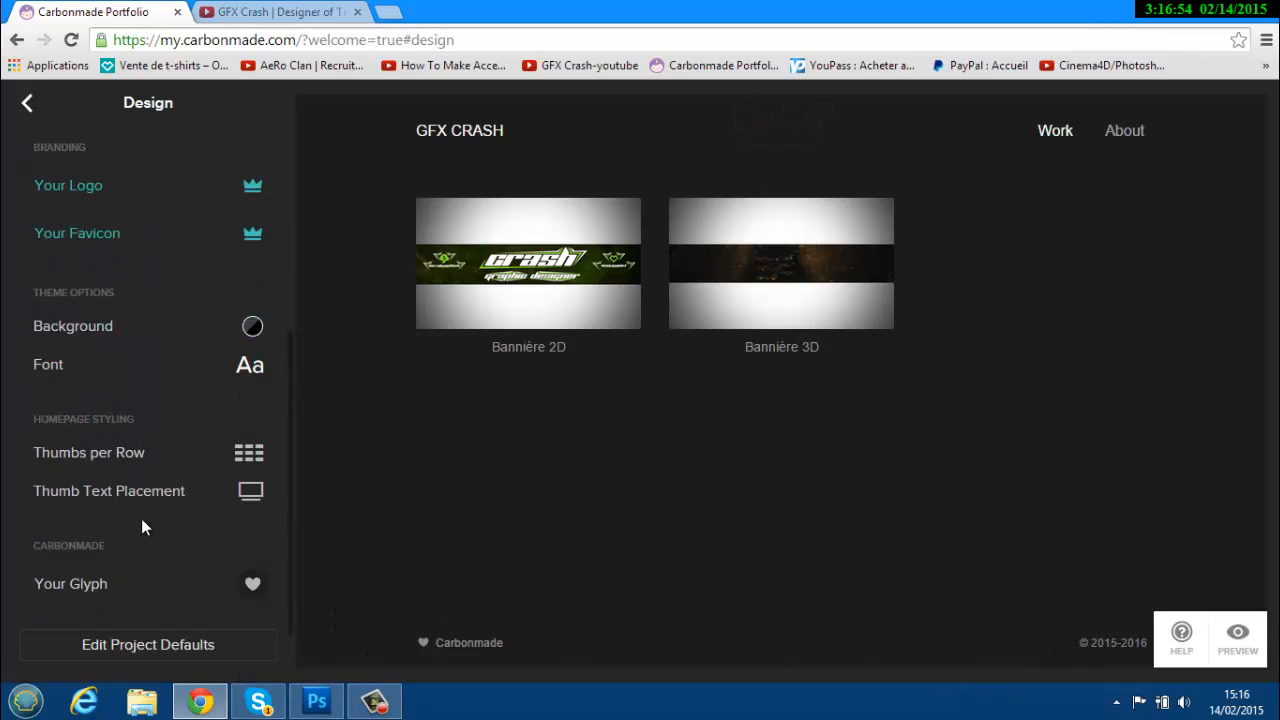
left_click(27, 104)
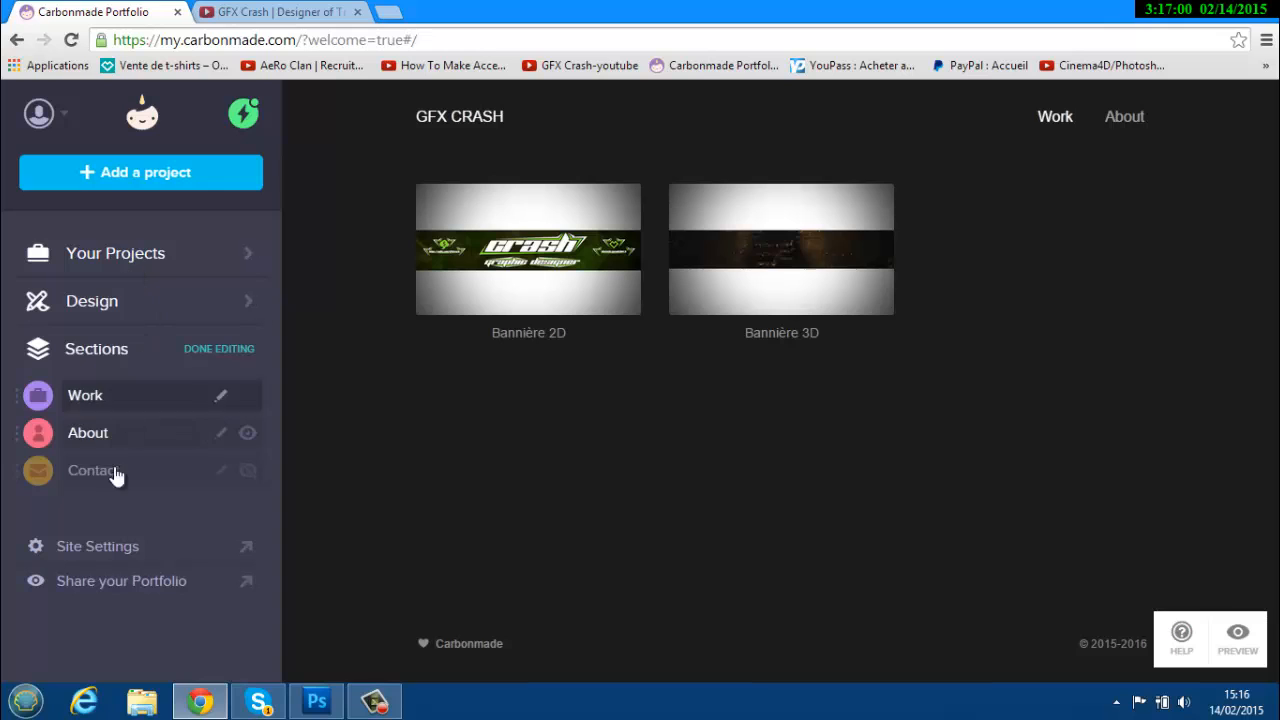
Preview the live portfolio, then check the Bannière 2D project in Your Projects.
left_click(115, 590)
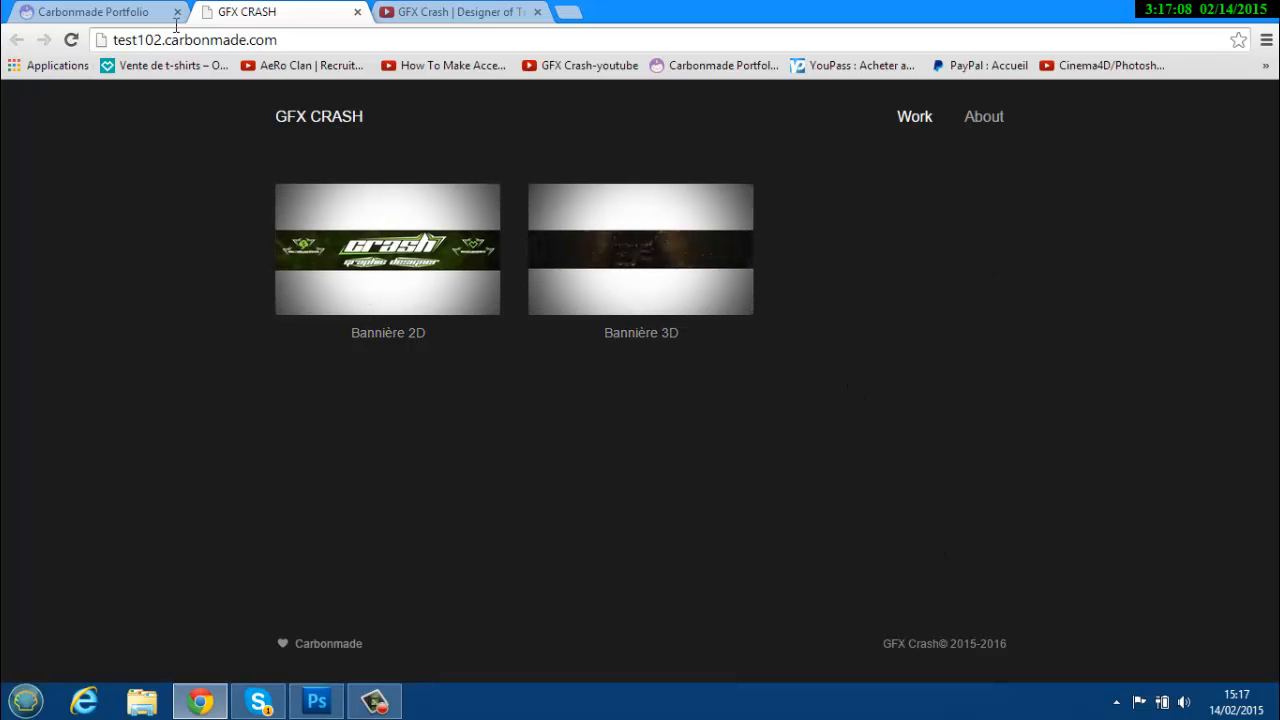
left_click(357, 11)
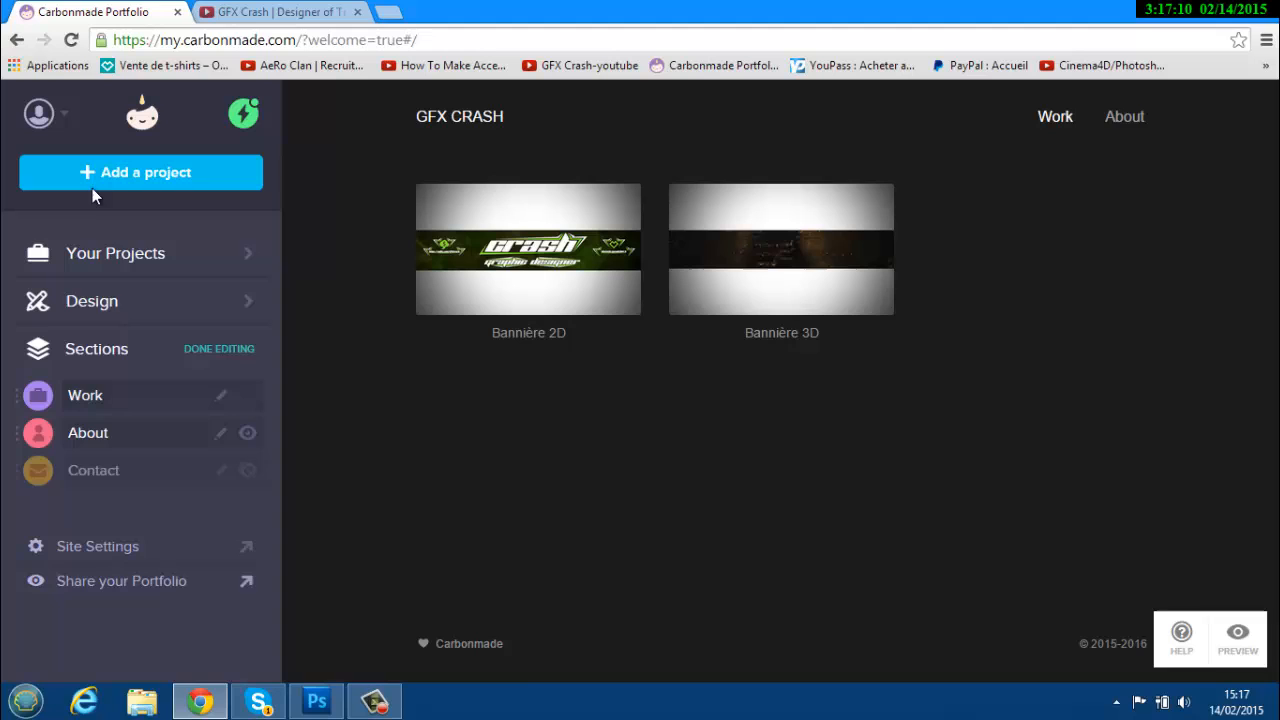
left_click(118, 252)
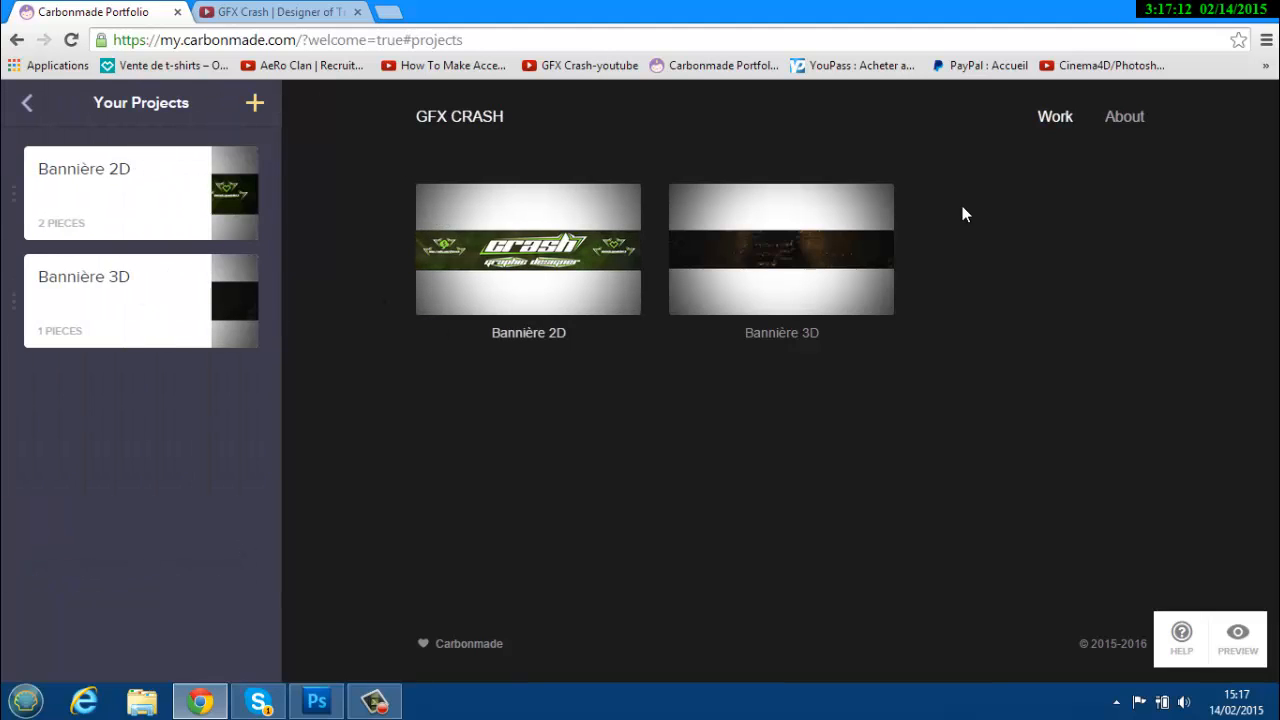
mouse_move(240, 177)
left_click(238, 225)
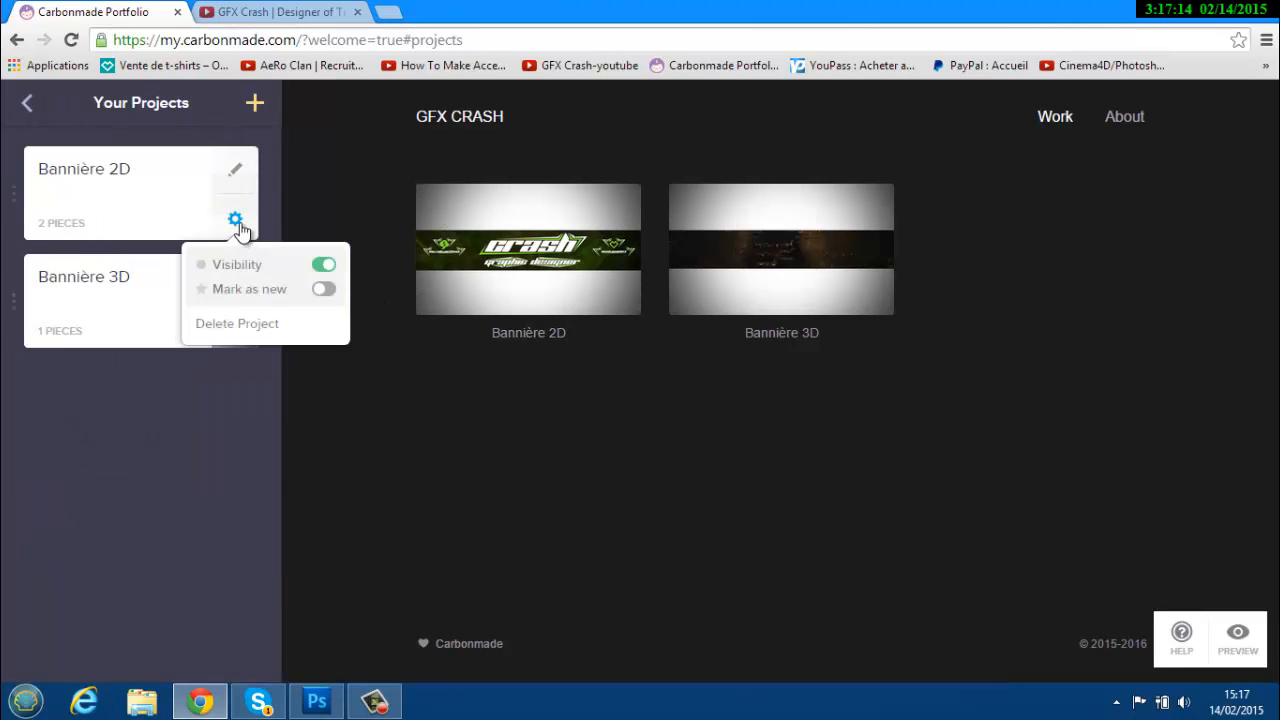
left_click(238, 175)
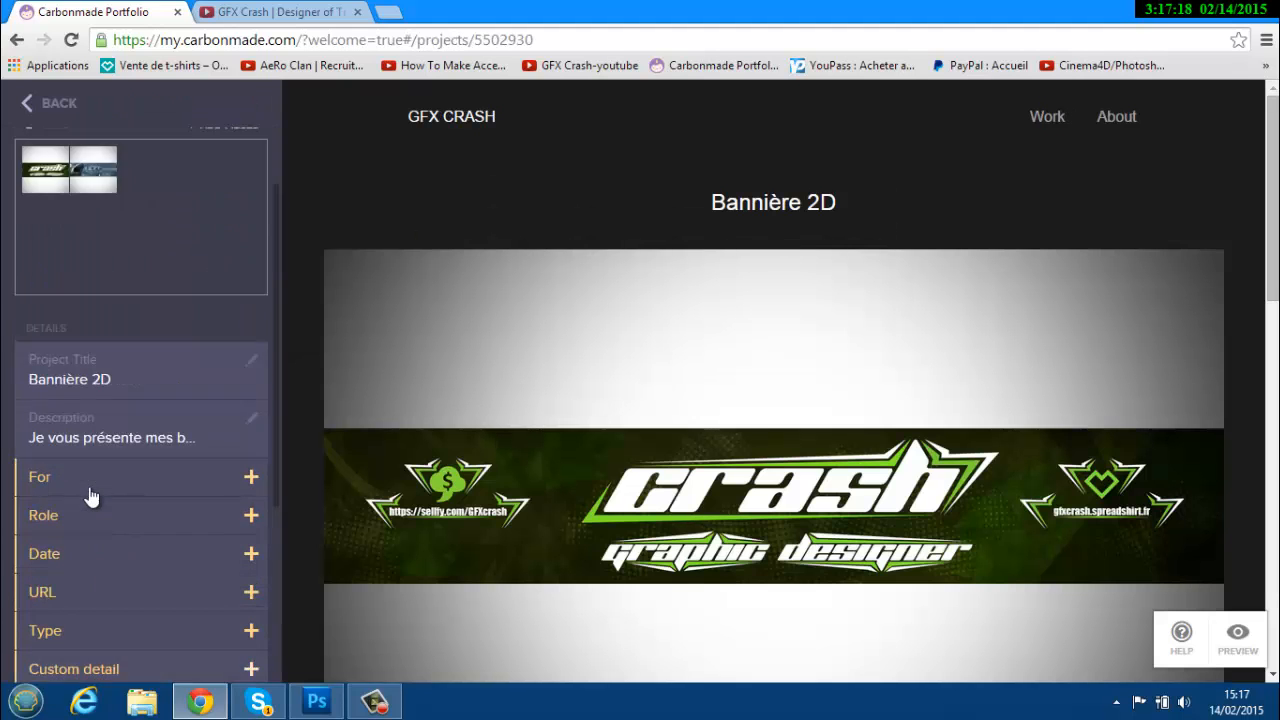
left_click(24, 108)
left_click(26, 110)
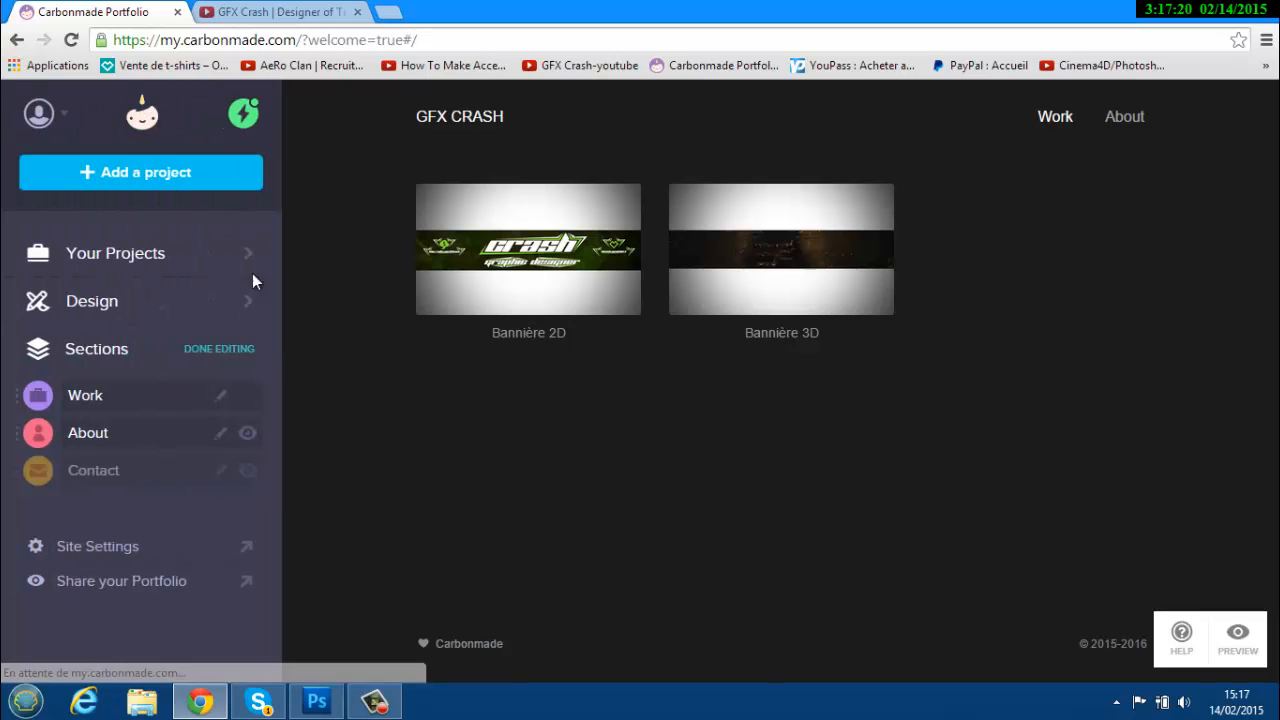
Open the live portfolio again, select its web address, and go to the YouTube channel page.
left_click(112, 577)
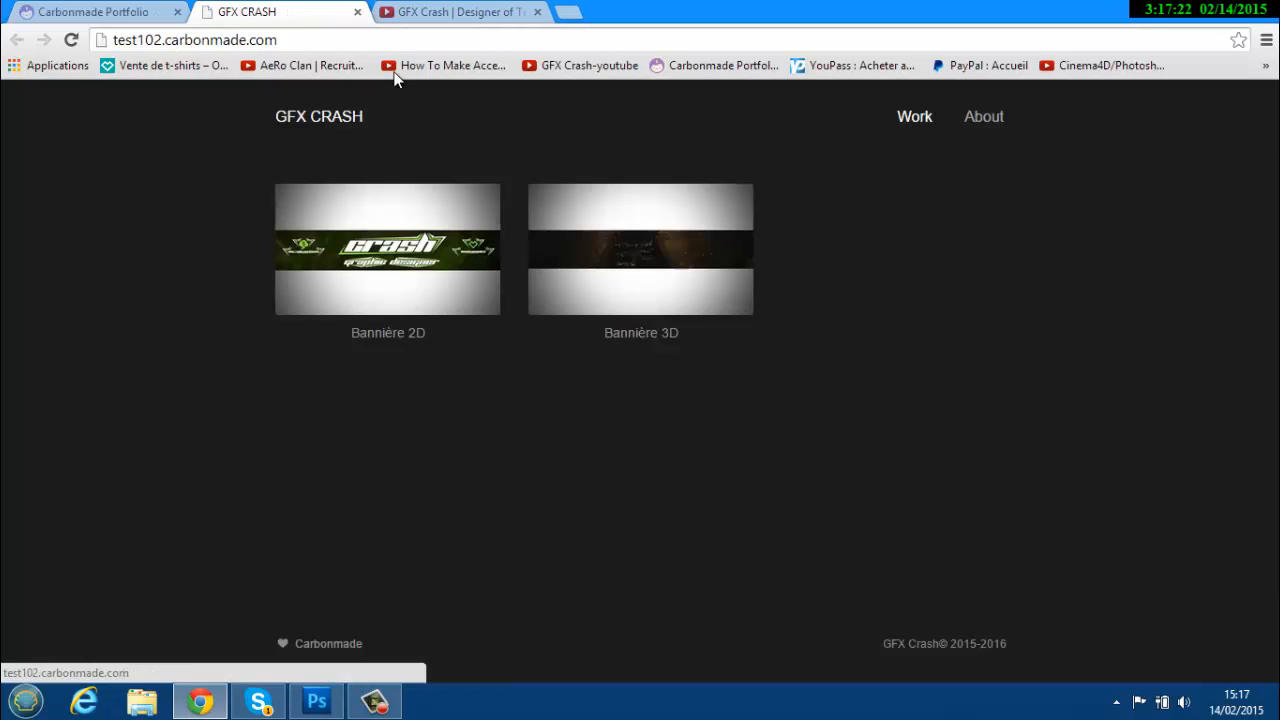
left_click(344, 38)
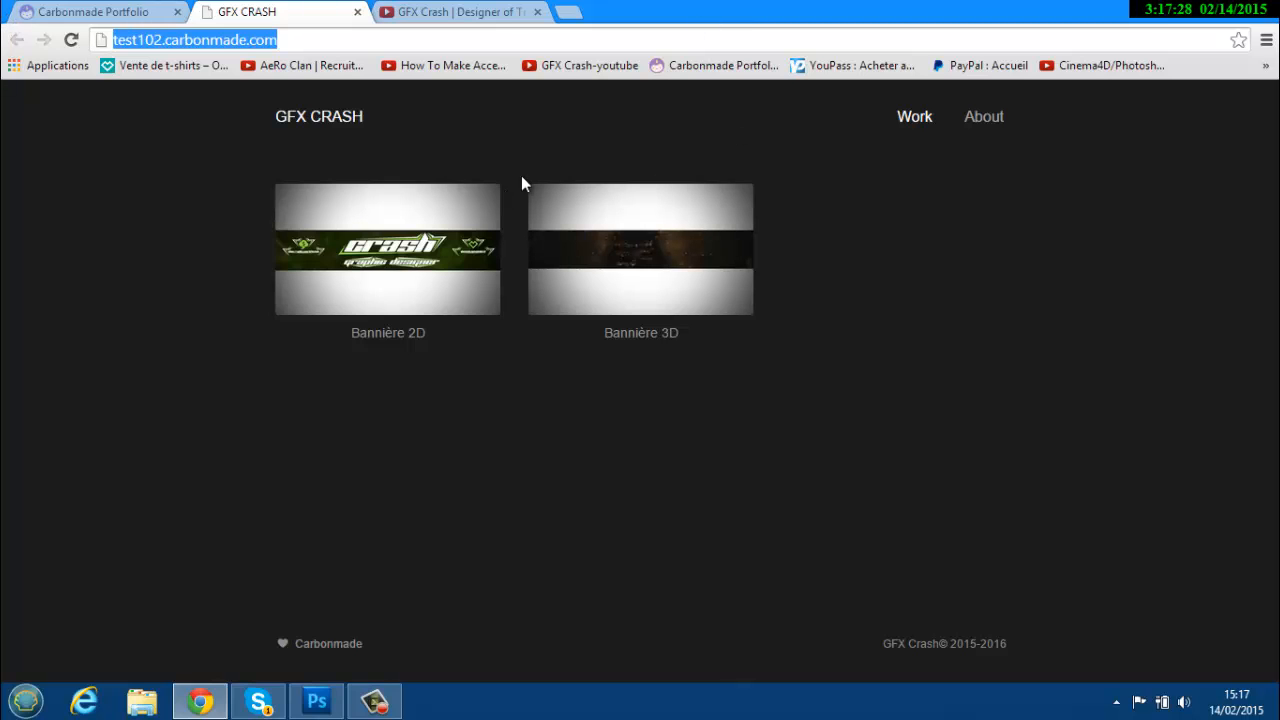
left_click(484, 11)
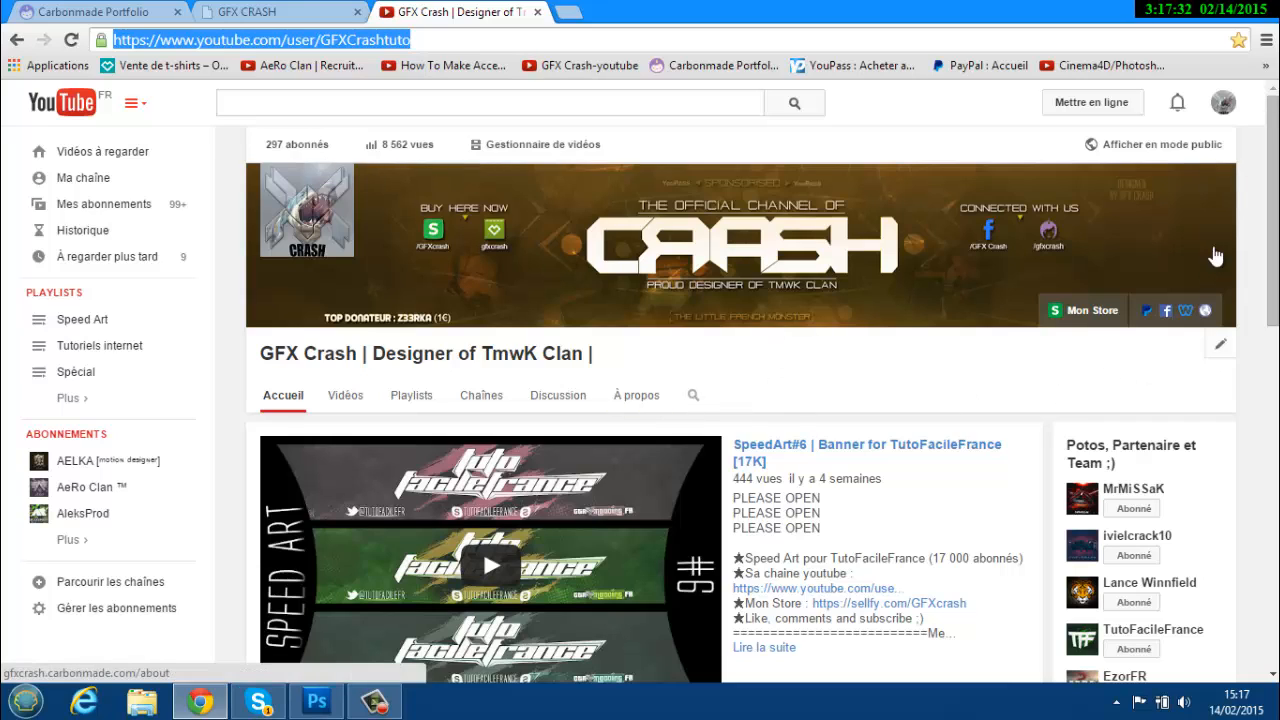
Add a custom channel link whose URL is the pasted test102.carbonmade.com address, and save.
left_click(1220, 180)
left_click(1082, 214)
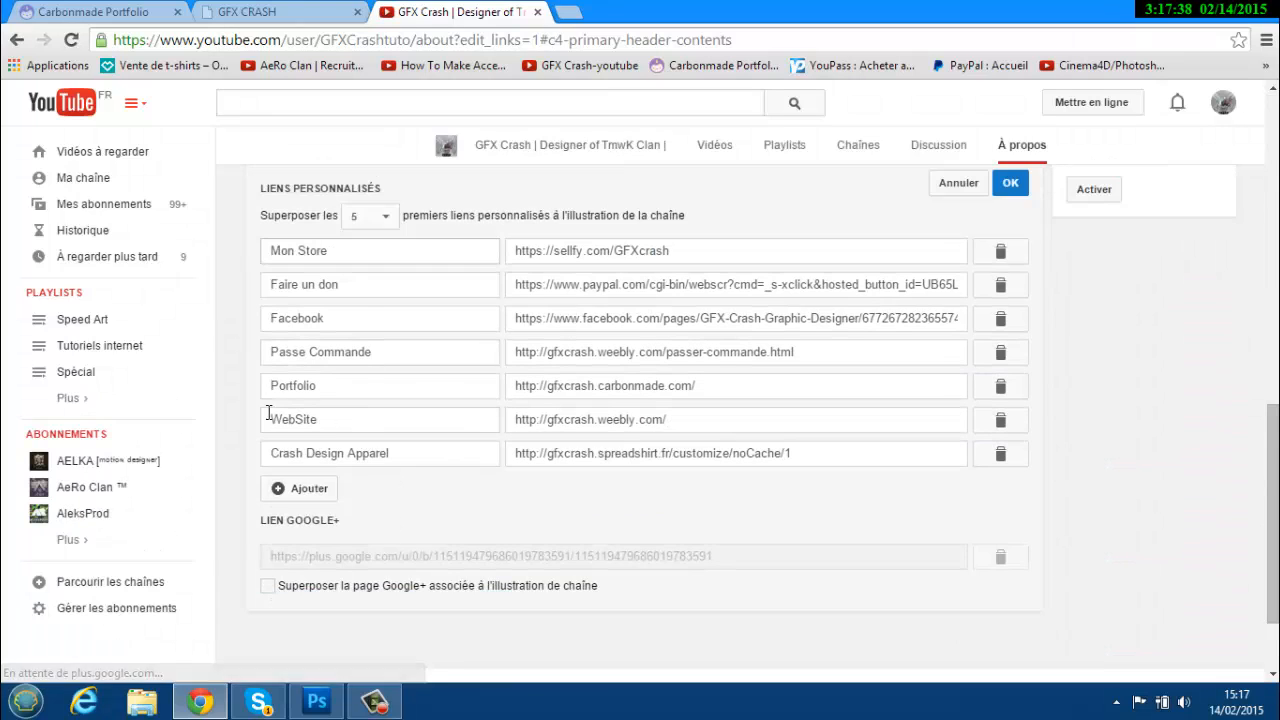
left_click(295, 488)
left_click(371, 490)
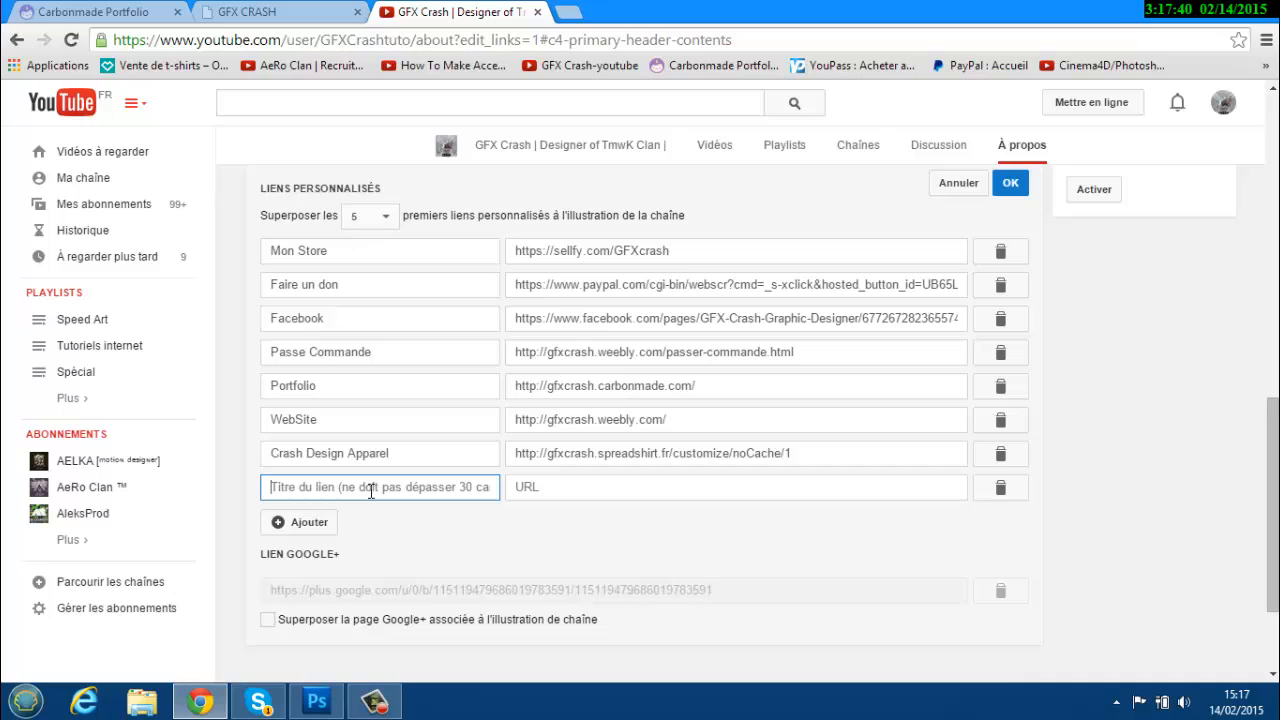
left_click(613, 484)
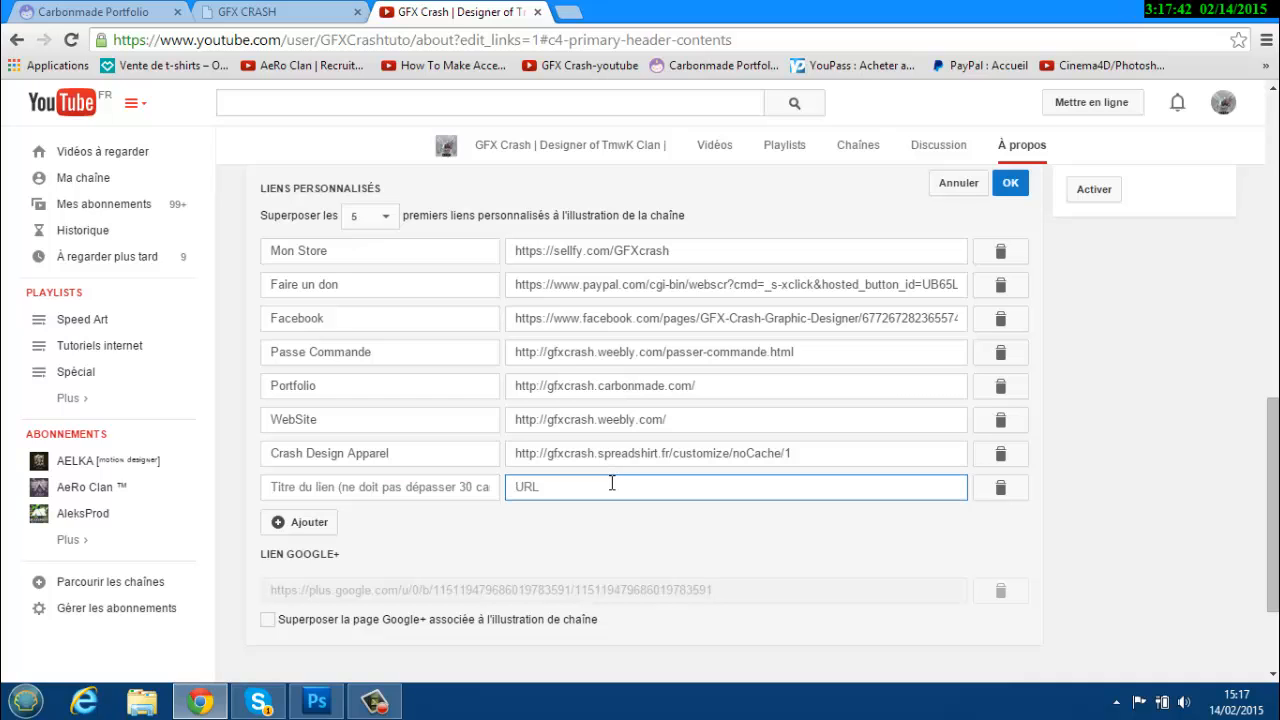
type("http://gfxcrash.carbonmade.com/")
left_click(1010, 183)
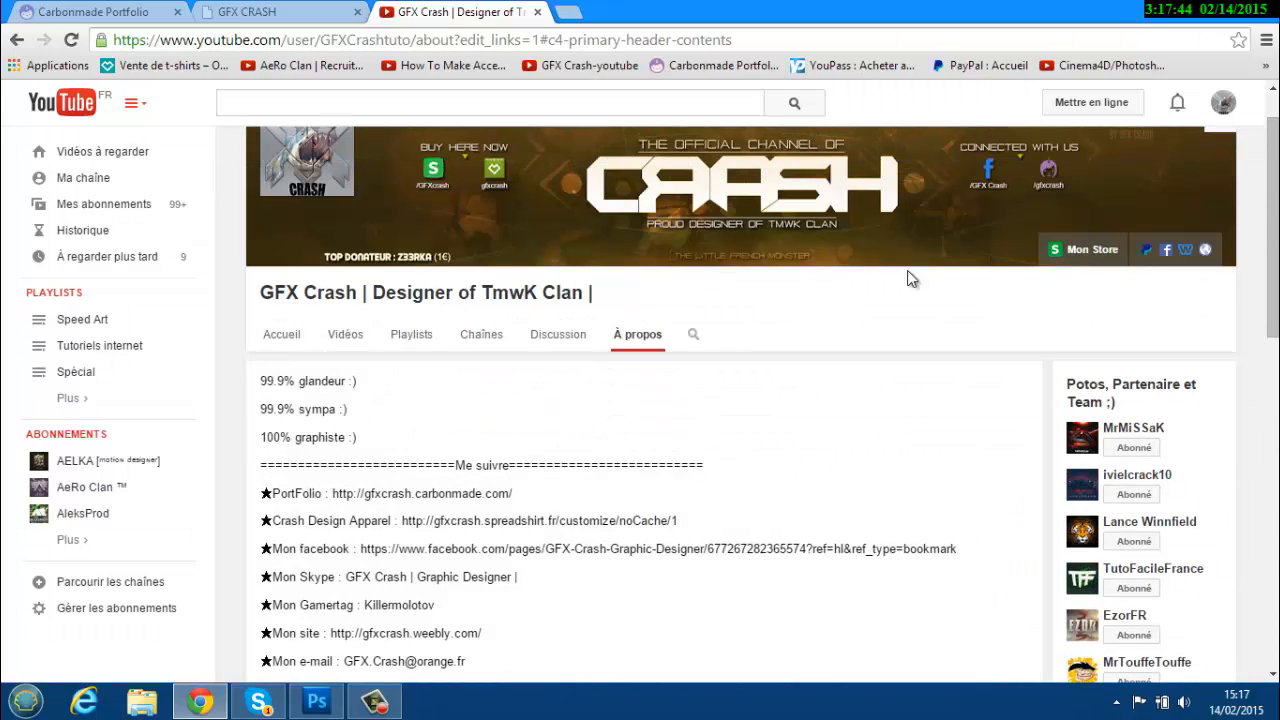
scroll(493, 614, "down", 9)
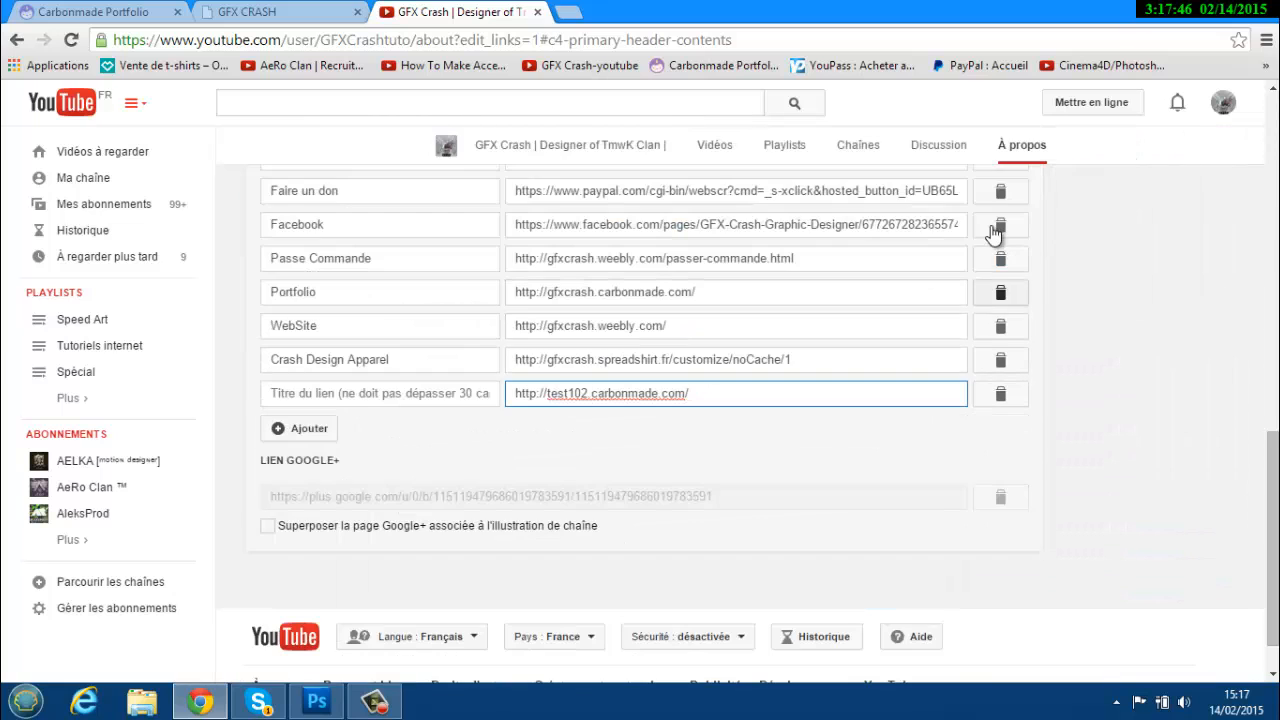
scroll(993, 233, "up", 3)
left_click(966, 366)
Return to the Carbonmade Portfolio editor tab.
left_click(95, 12)
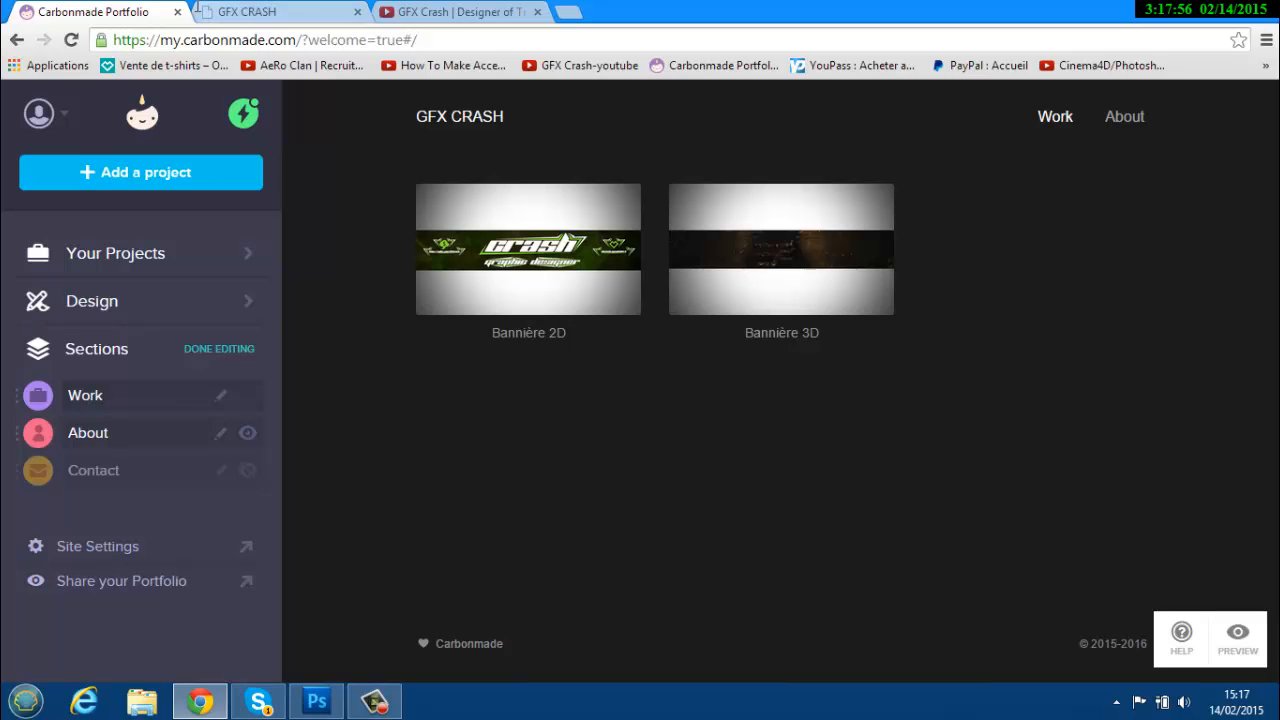
left_click(374, 701)
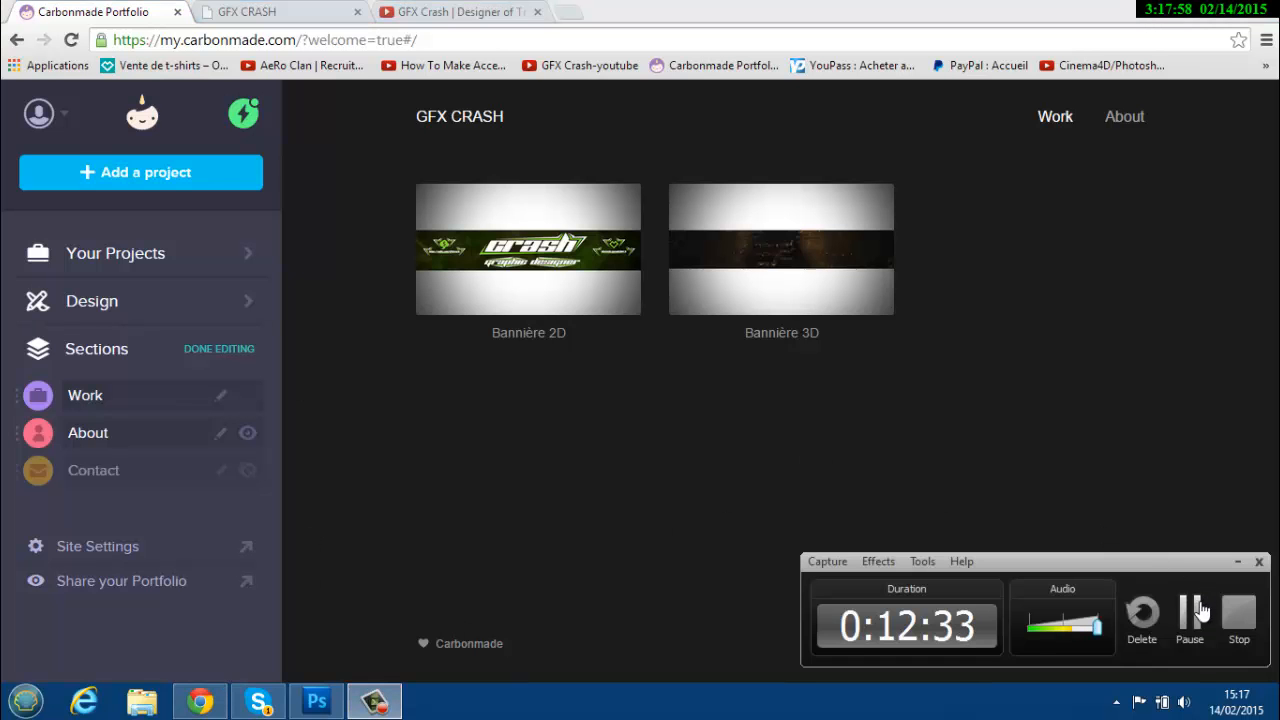